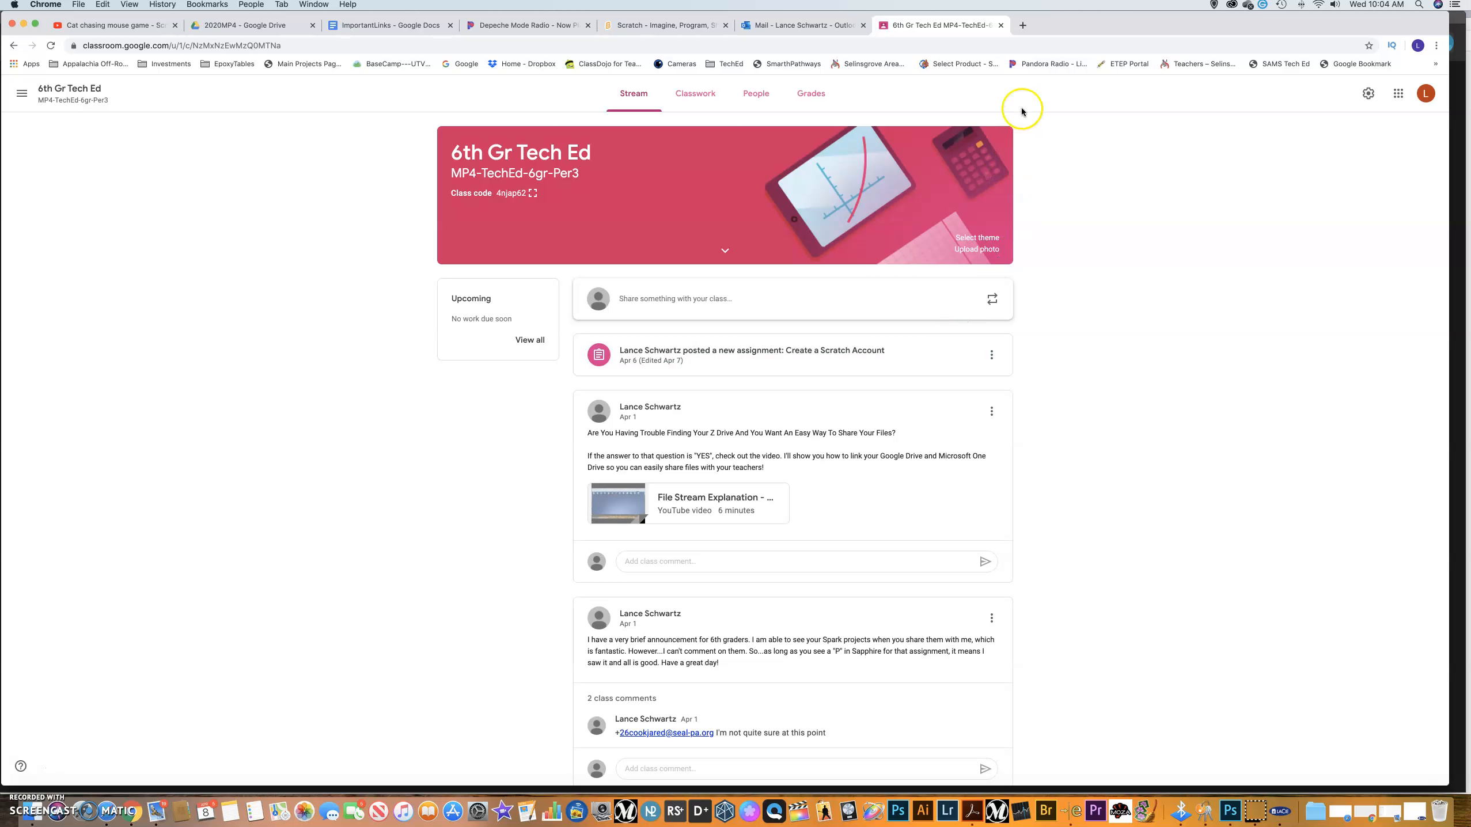
Open the Adobe Spark home page at spark.adobe.com in a new browser tab.
{"action": "left_click", "coordinate": [1020, 25]}
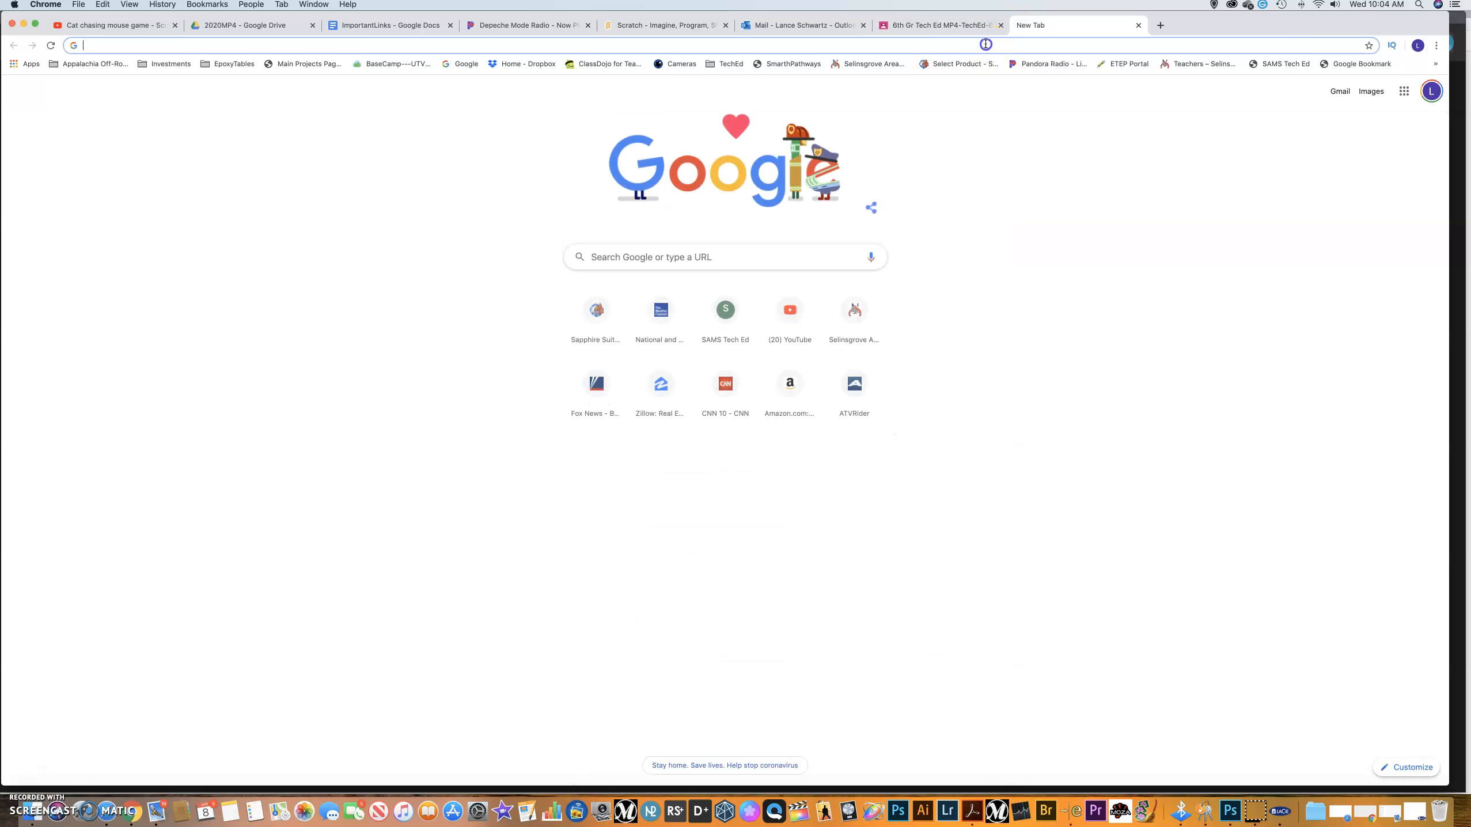
{"action": "type", "text": "spark.adobe.com"}
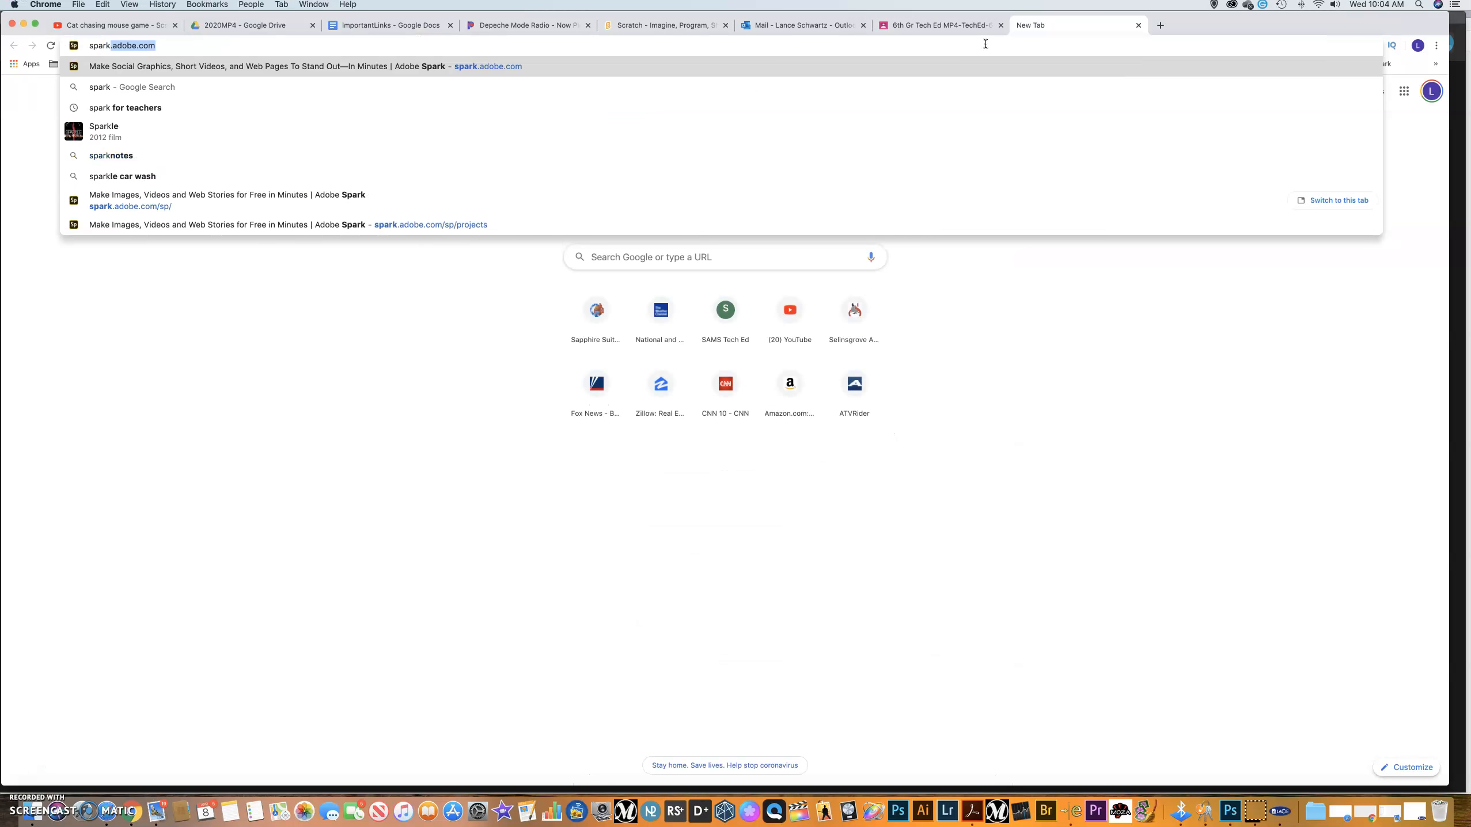
{"action": "key", "text": "Return"}
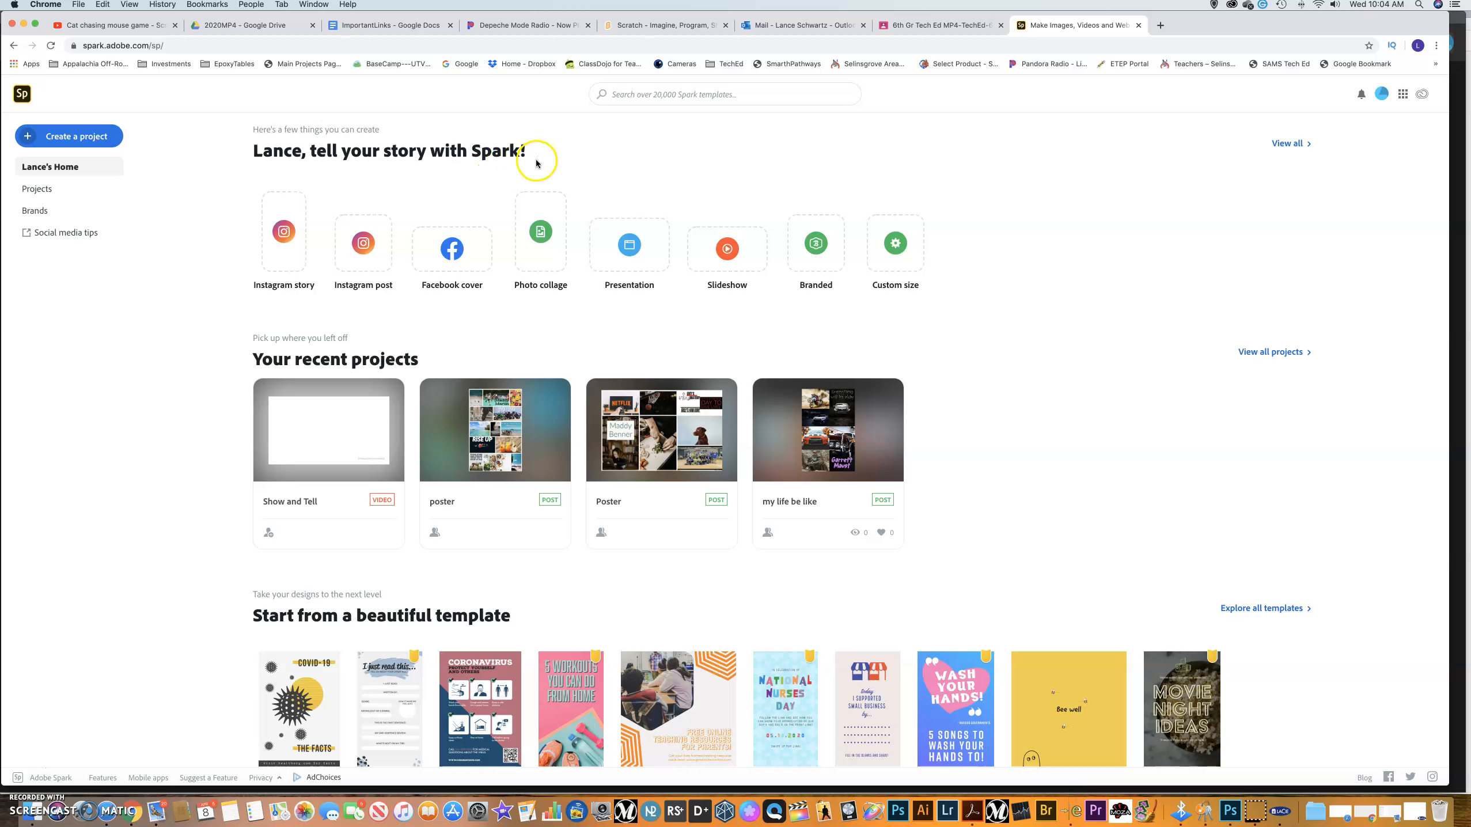
Review the Accessing Adobe Spark assignment posts in the Google Classroom stream and return to the Adobe Spark home page.
{"action": "left_click", "coordinate": [929, 25]}
{"action": "scroll", "coordinate": [821, 318], "scroll_direction": "down", "scroll_amount": 15}
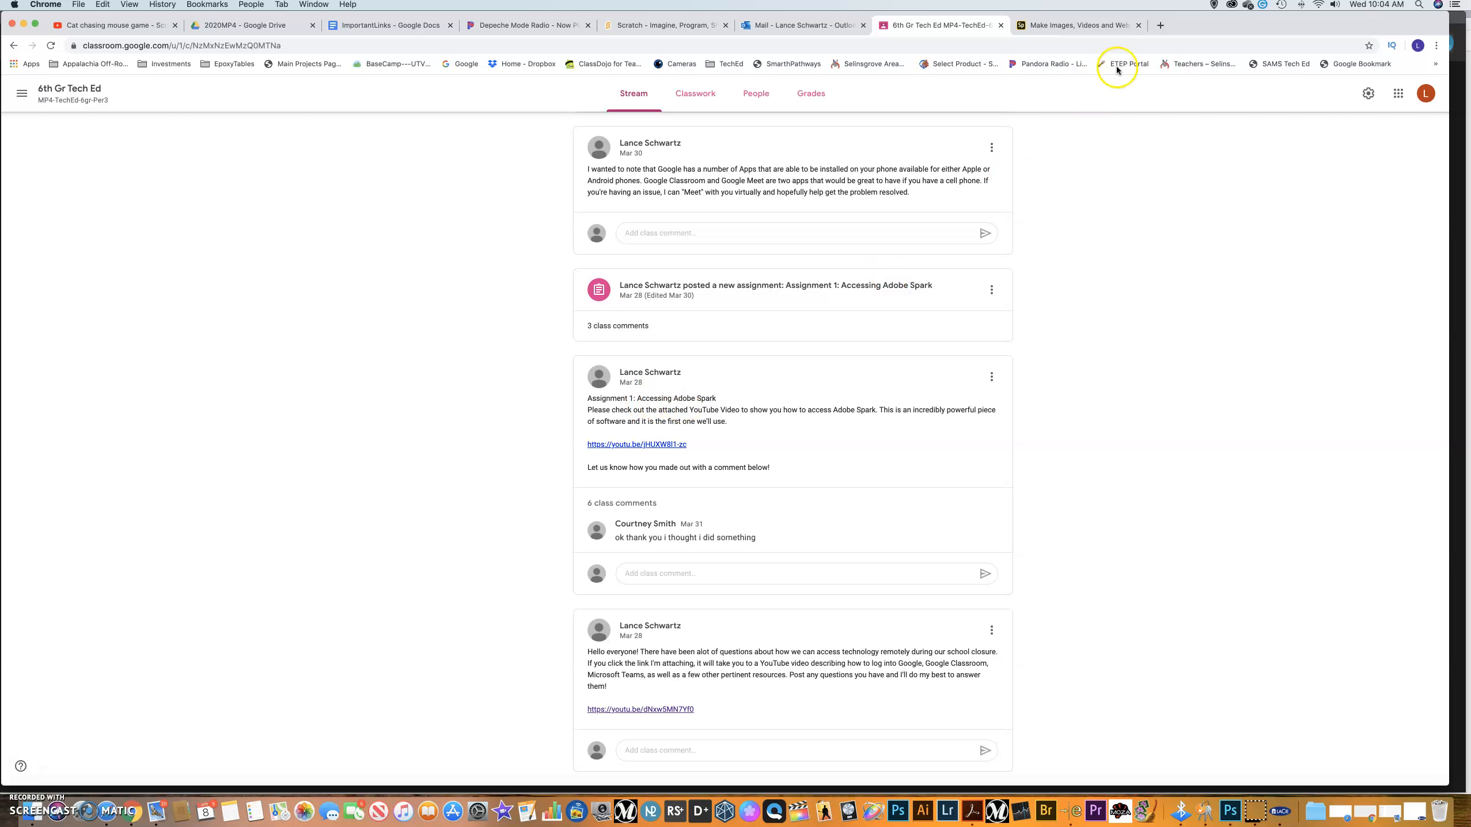
{"action": "left_click", "coordinate": [1082, 26]}
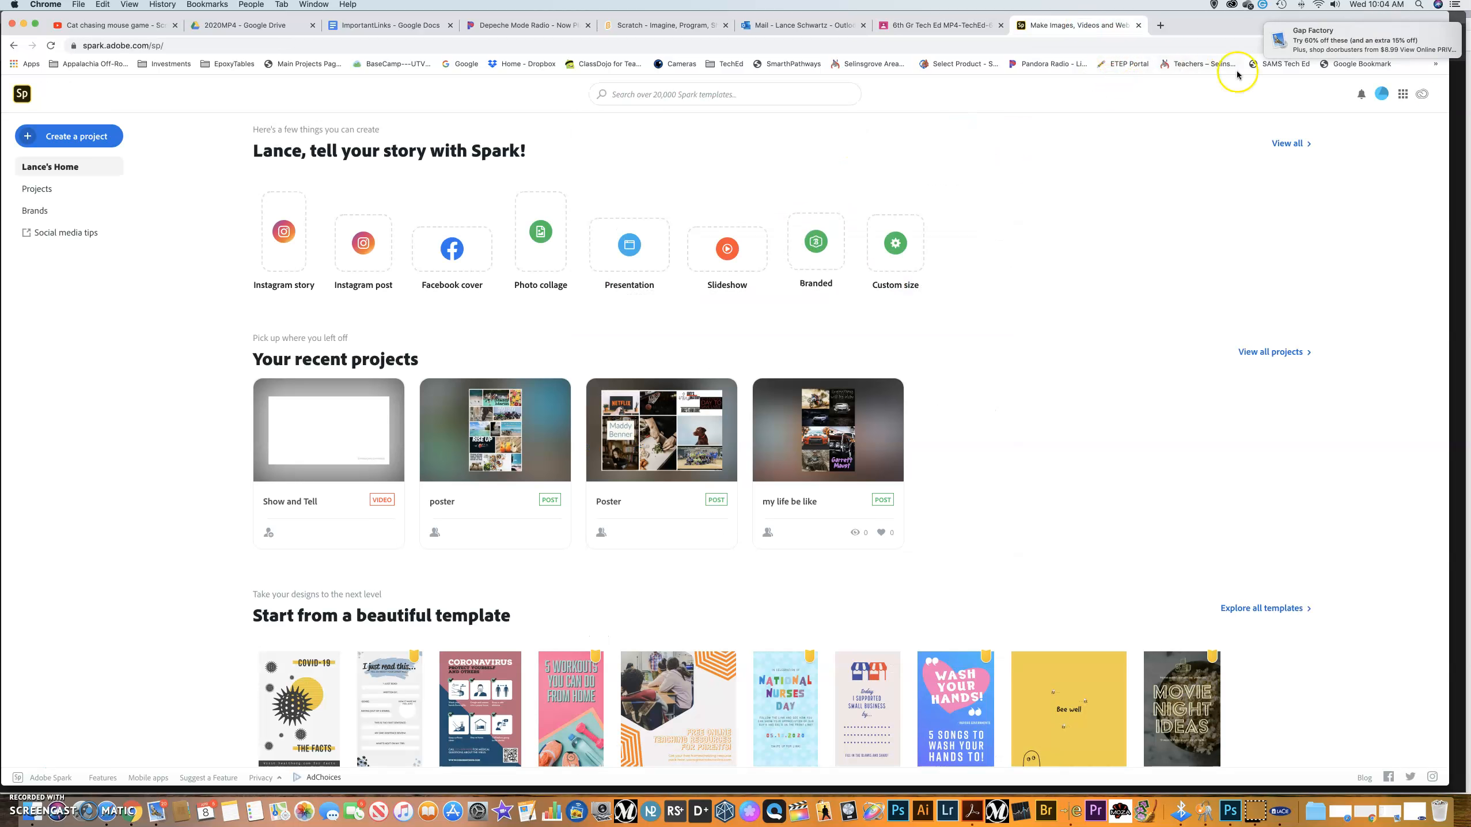
{"action": "mouse_move", "coordinate": [1445, 34]}
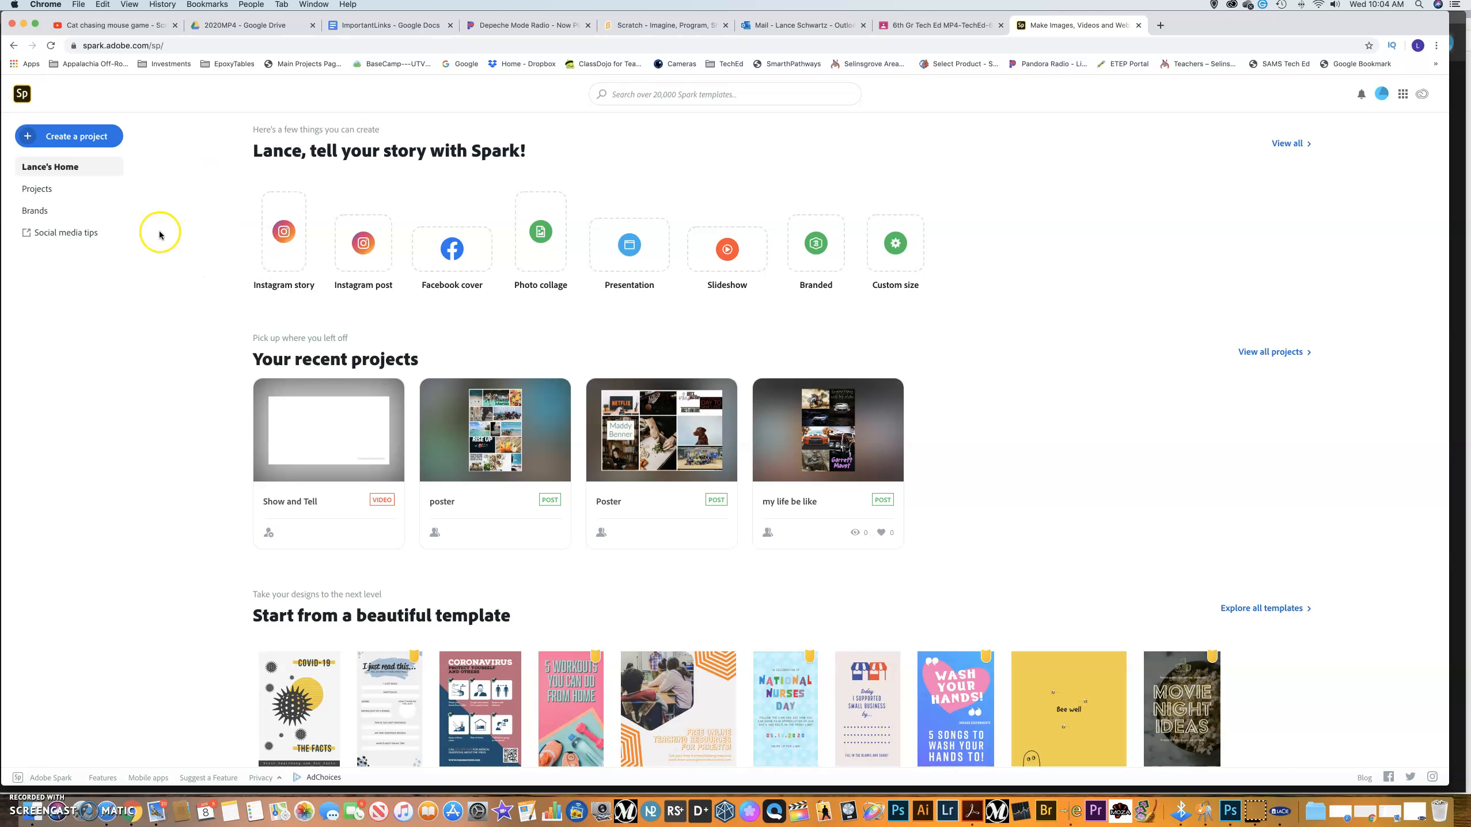
Create a slideshow project from scratch, skipping the title prompt, and dismiss the quick-tips tutorial.
{"action": "left_click", "coordinate": [715, 254]}
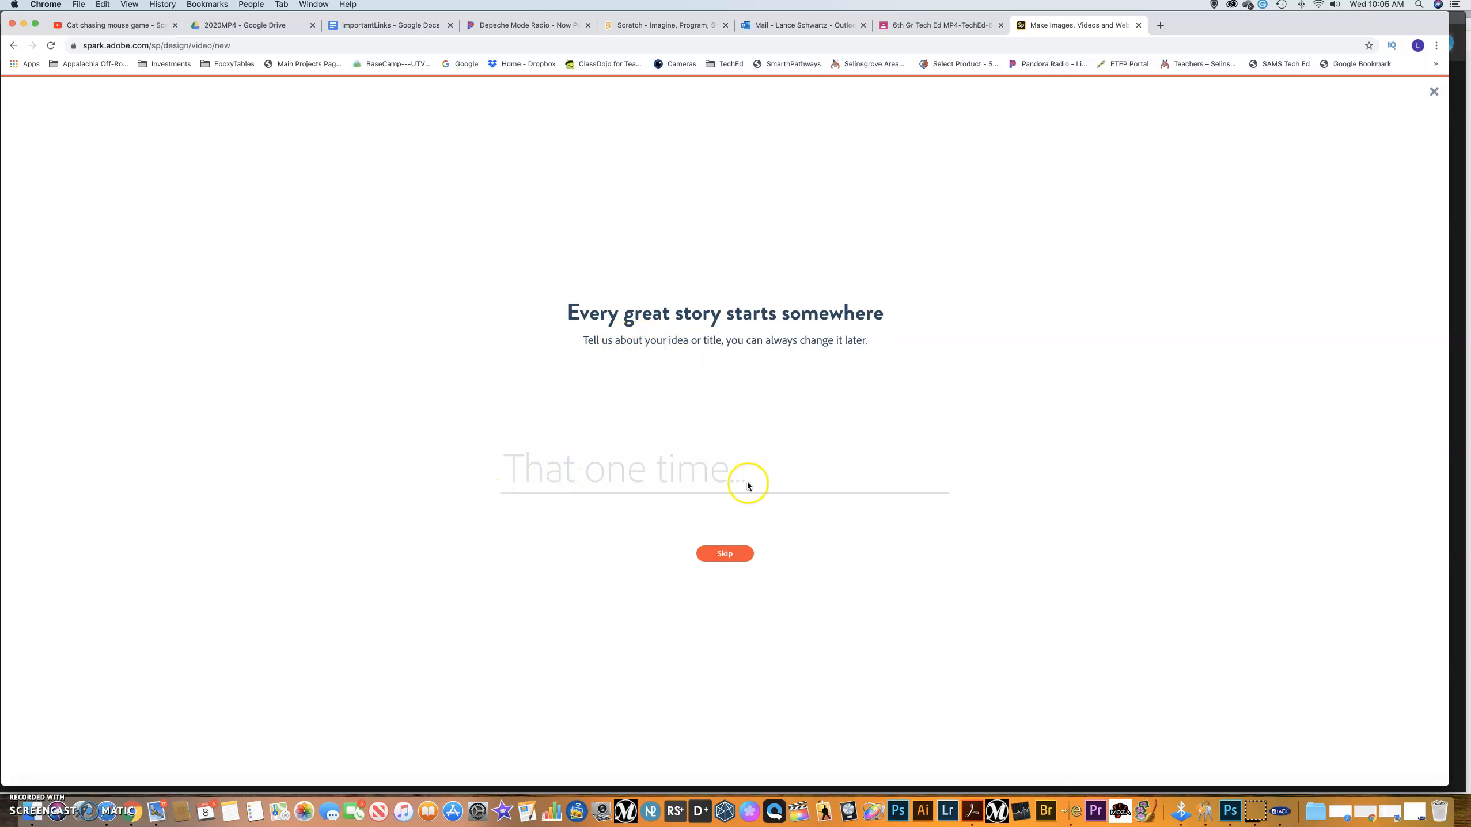
{"action": "left_click", "coordinate": [731, 554]}
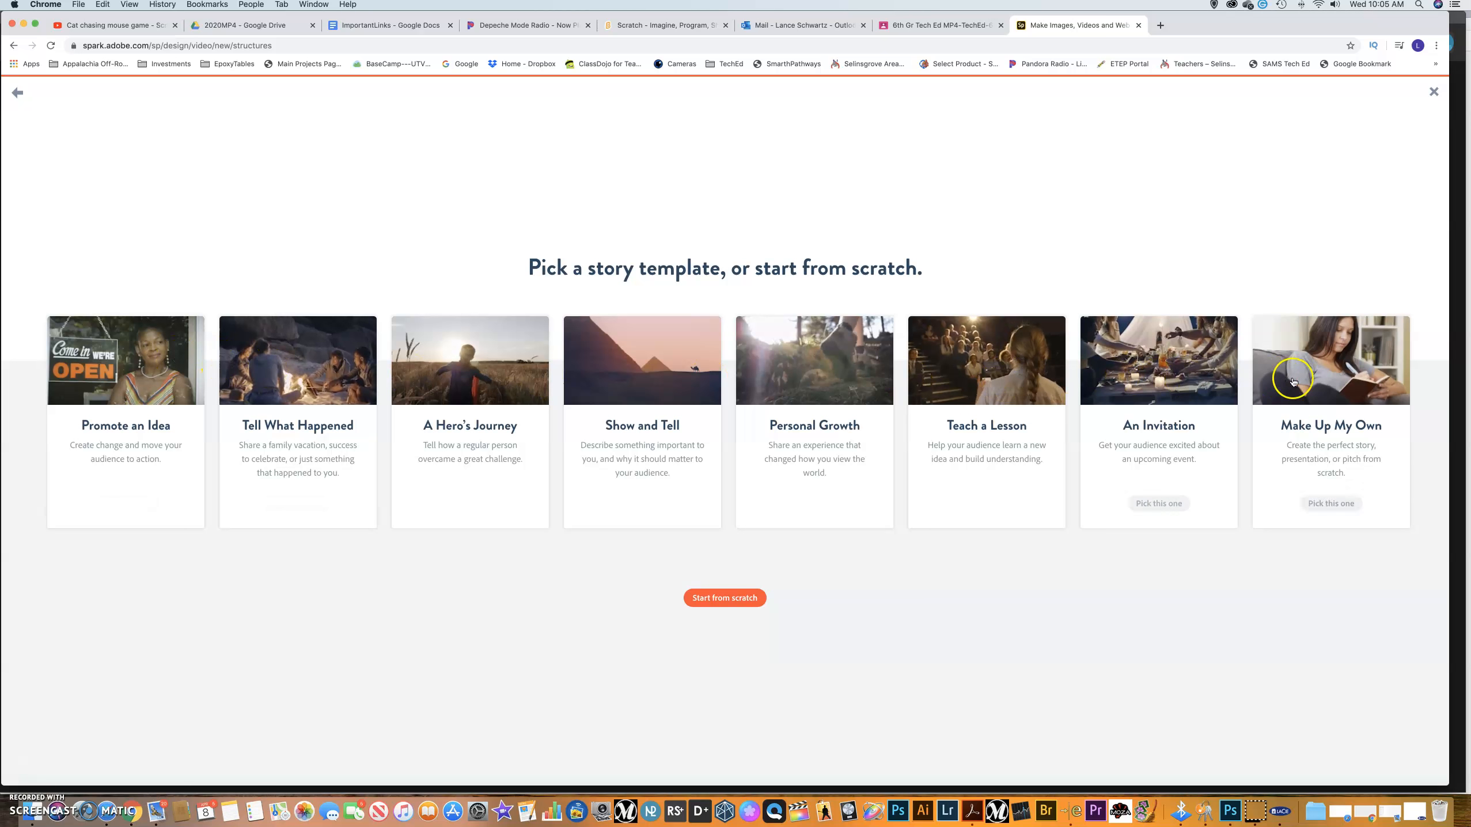
{"action": "left_click", "coordinate": [724, 602]}
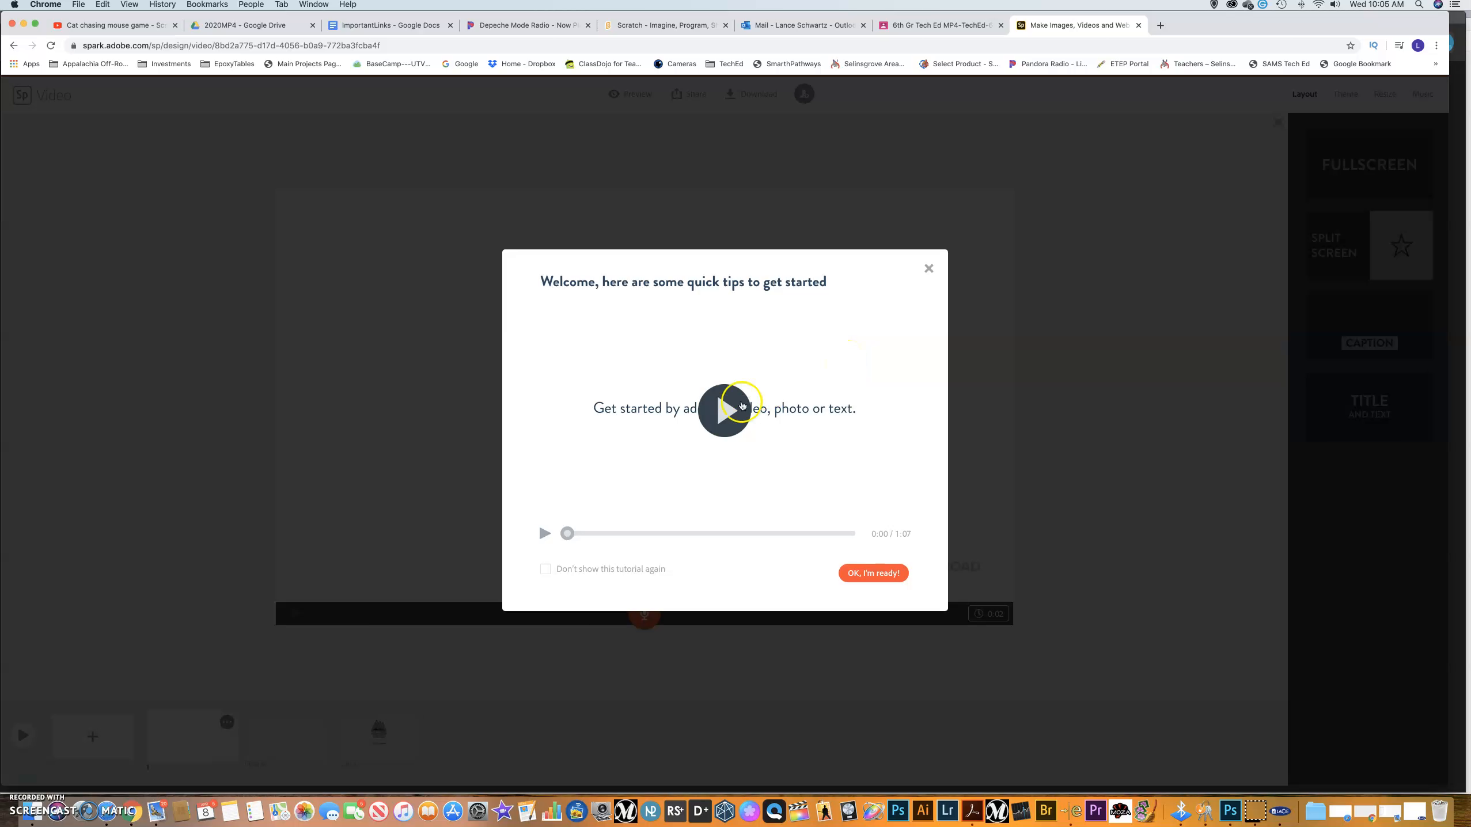
{"action": "left_click", "coordinate": [724, 410]}
{"action": "left_click", "coordinate": [545, 532]}
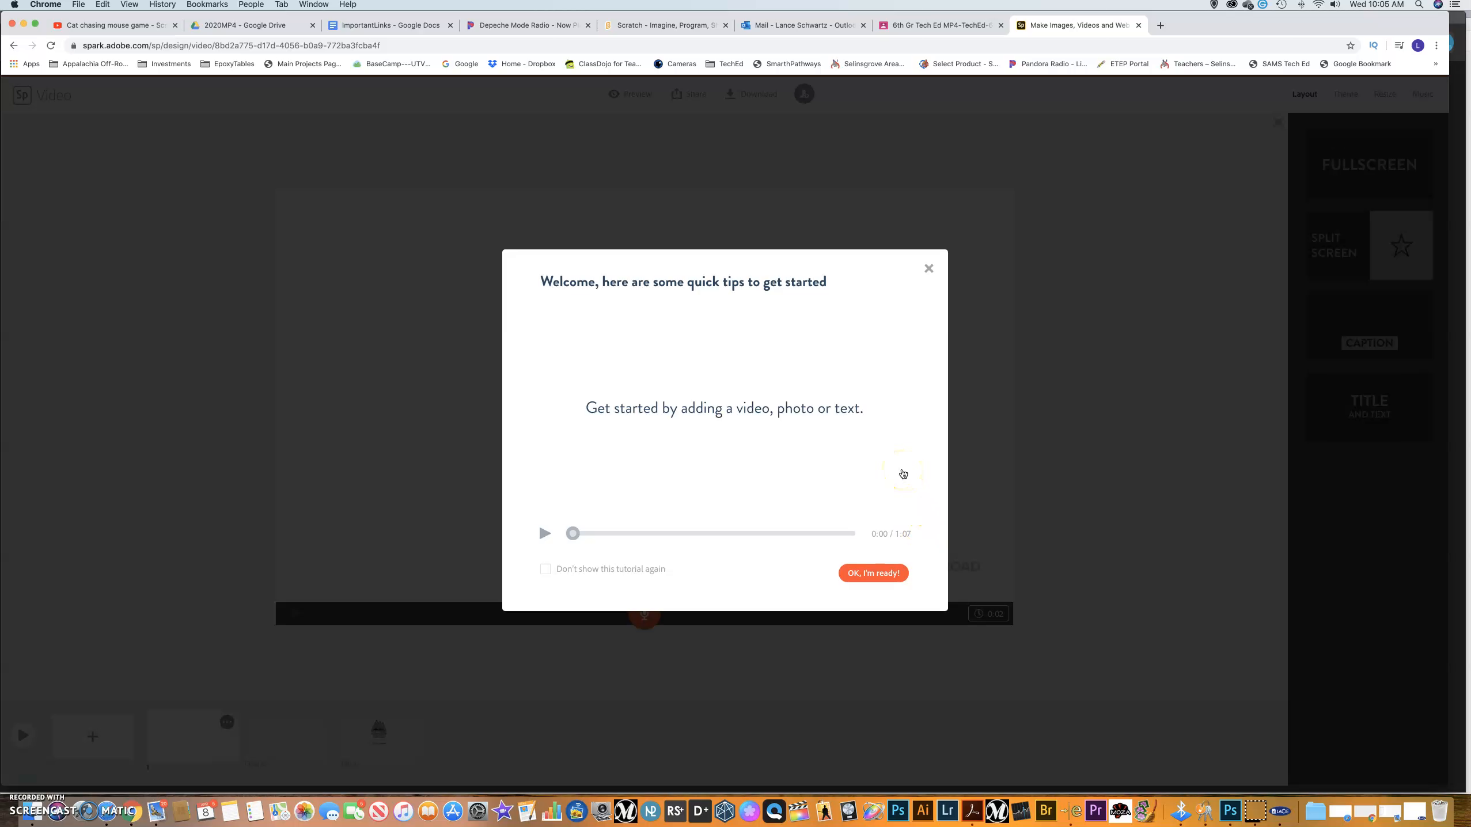
{"action": "left_click", "coordinate": [861, 580]}
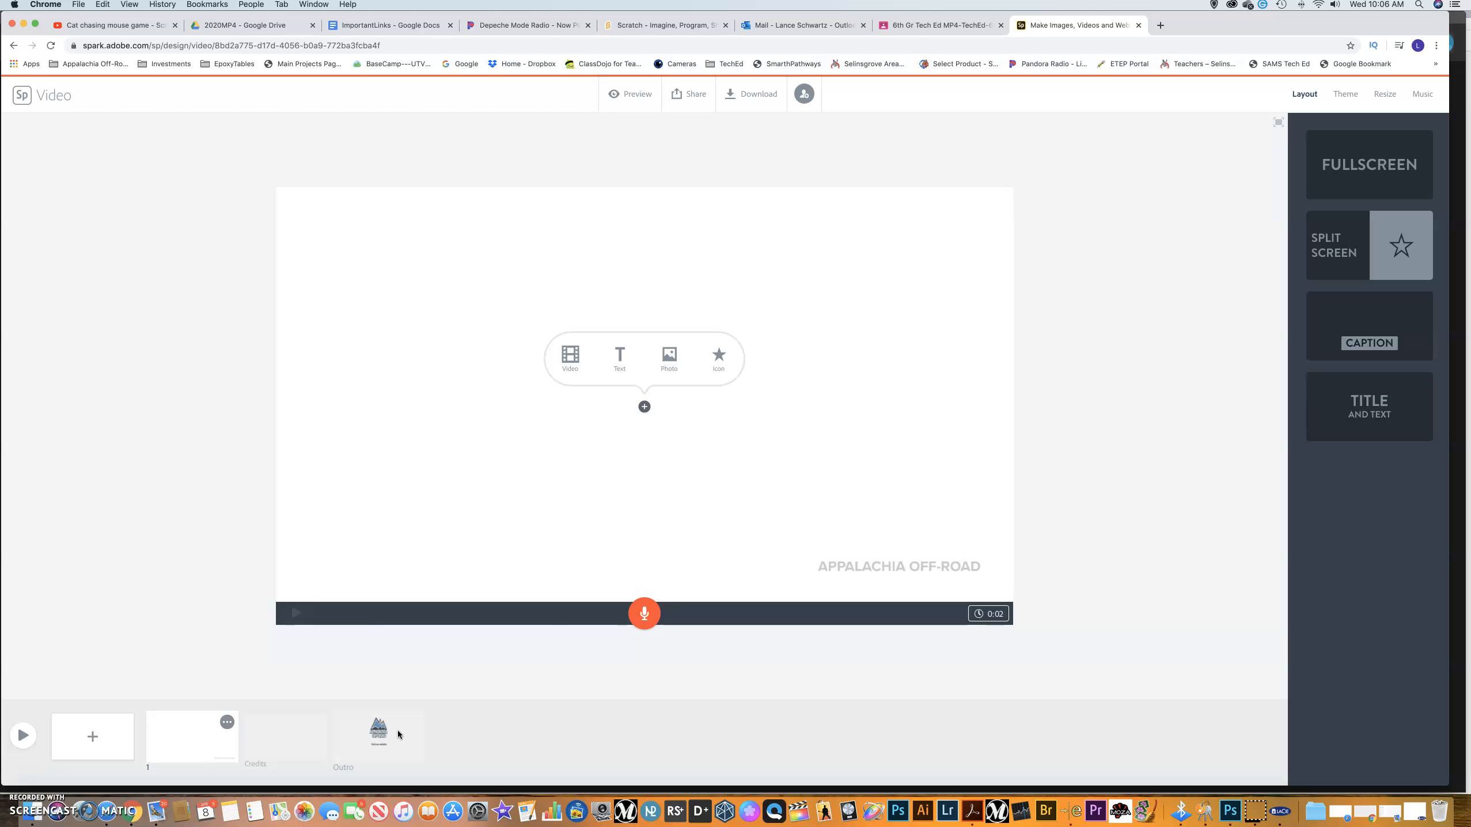
Add the title text "Our Covid-19 Adventures" to the first slide.
{"action": "left_click", "coordinate": [93, 741]}
{"action": "left_click", "coordinate": [622, 355]}
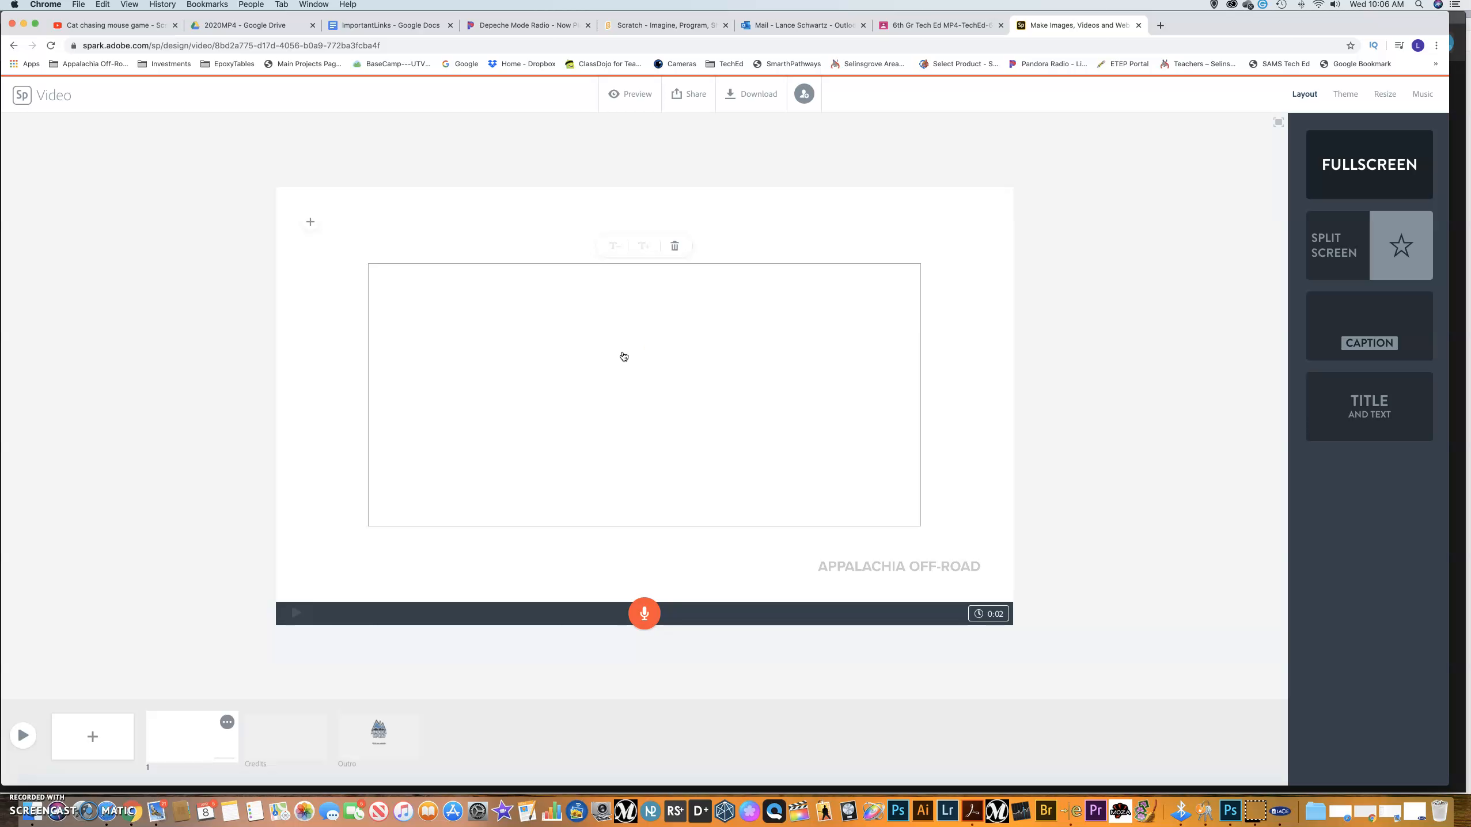
{"action": "type", "text": "Our Covi"}
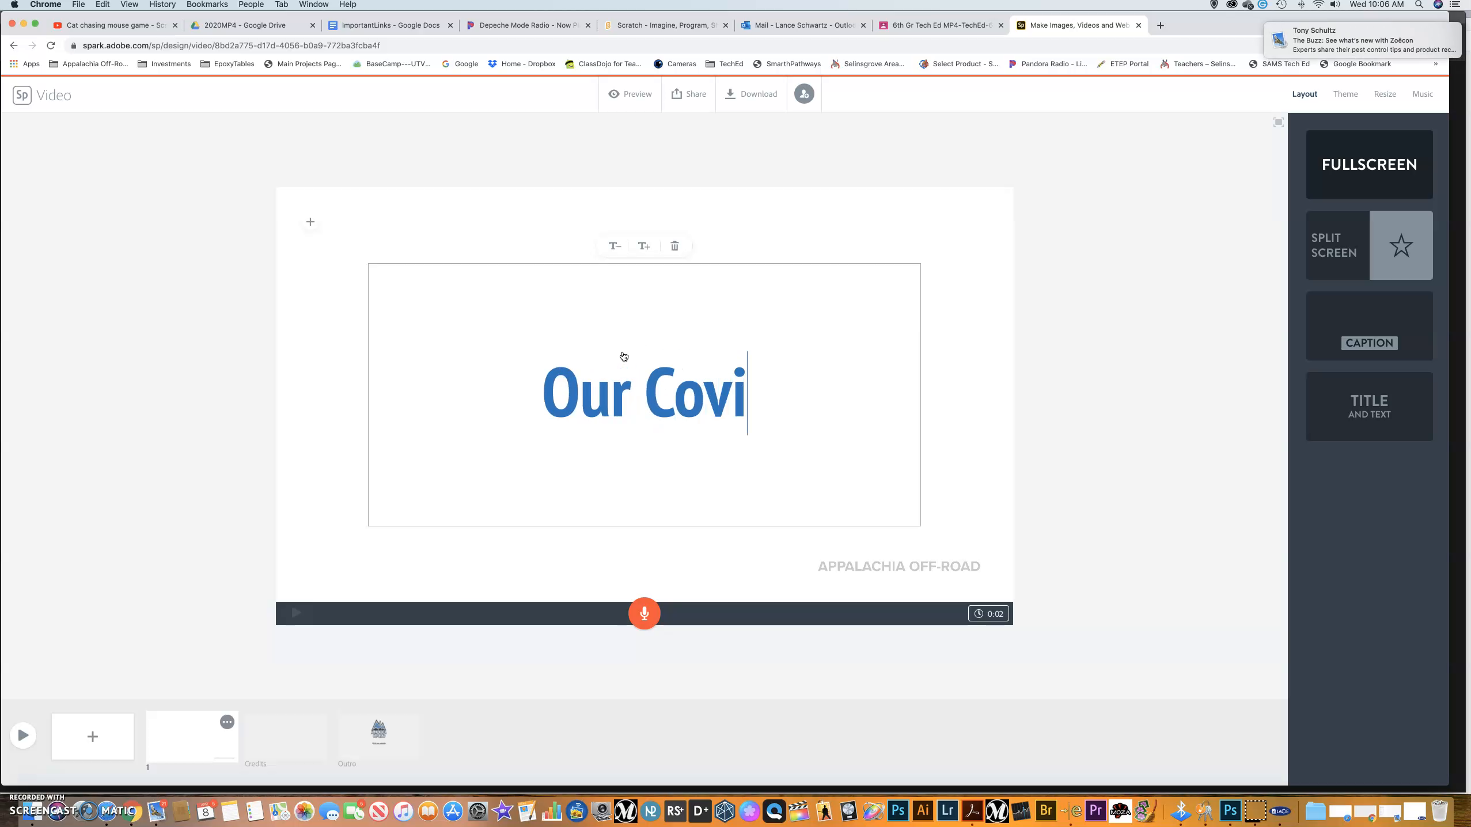
{"action": "type", "text": "d-19 "}
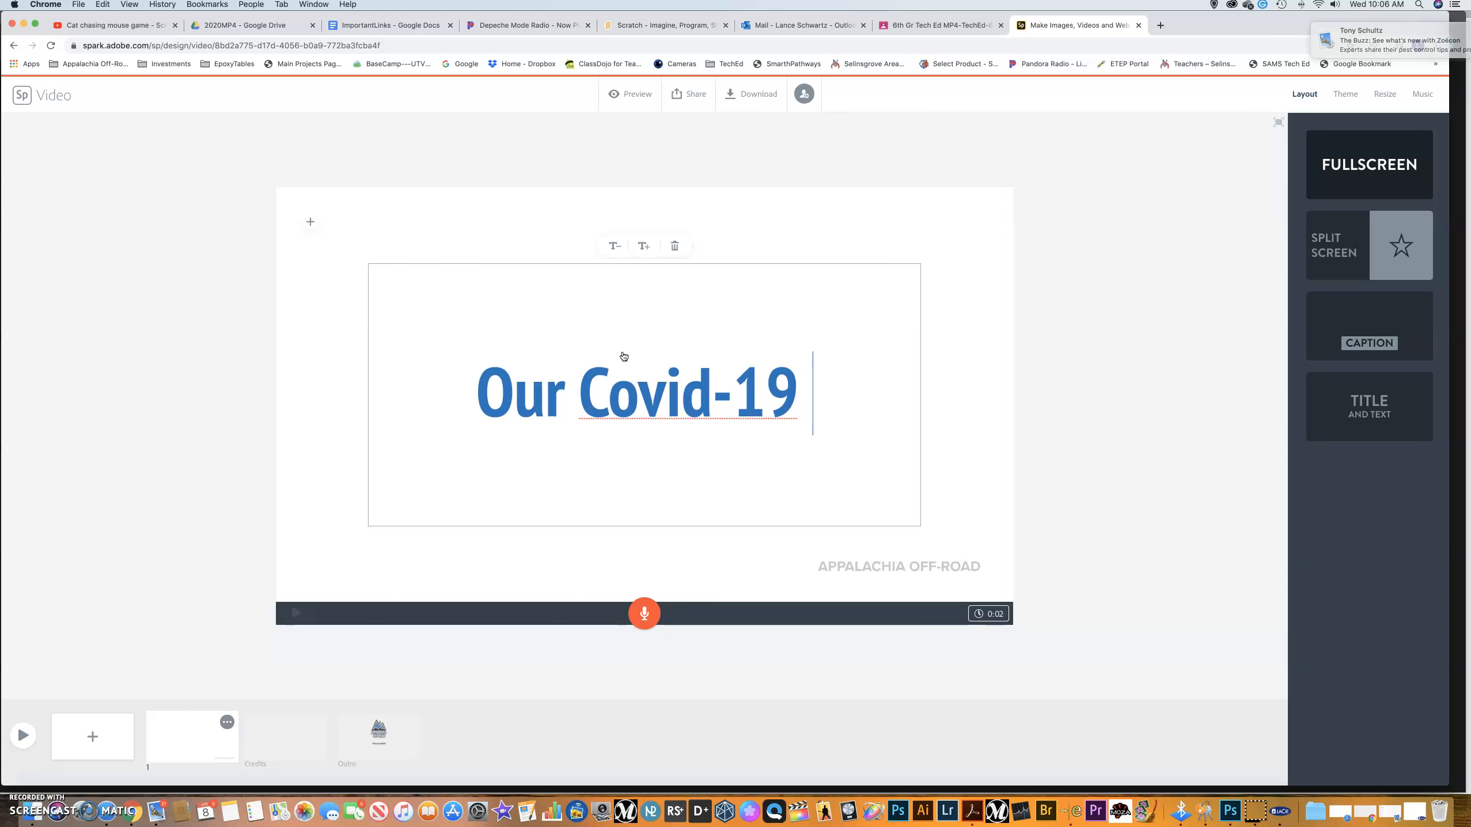
{"action": "type", "text": "Adventures"}
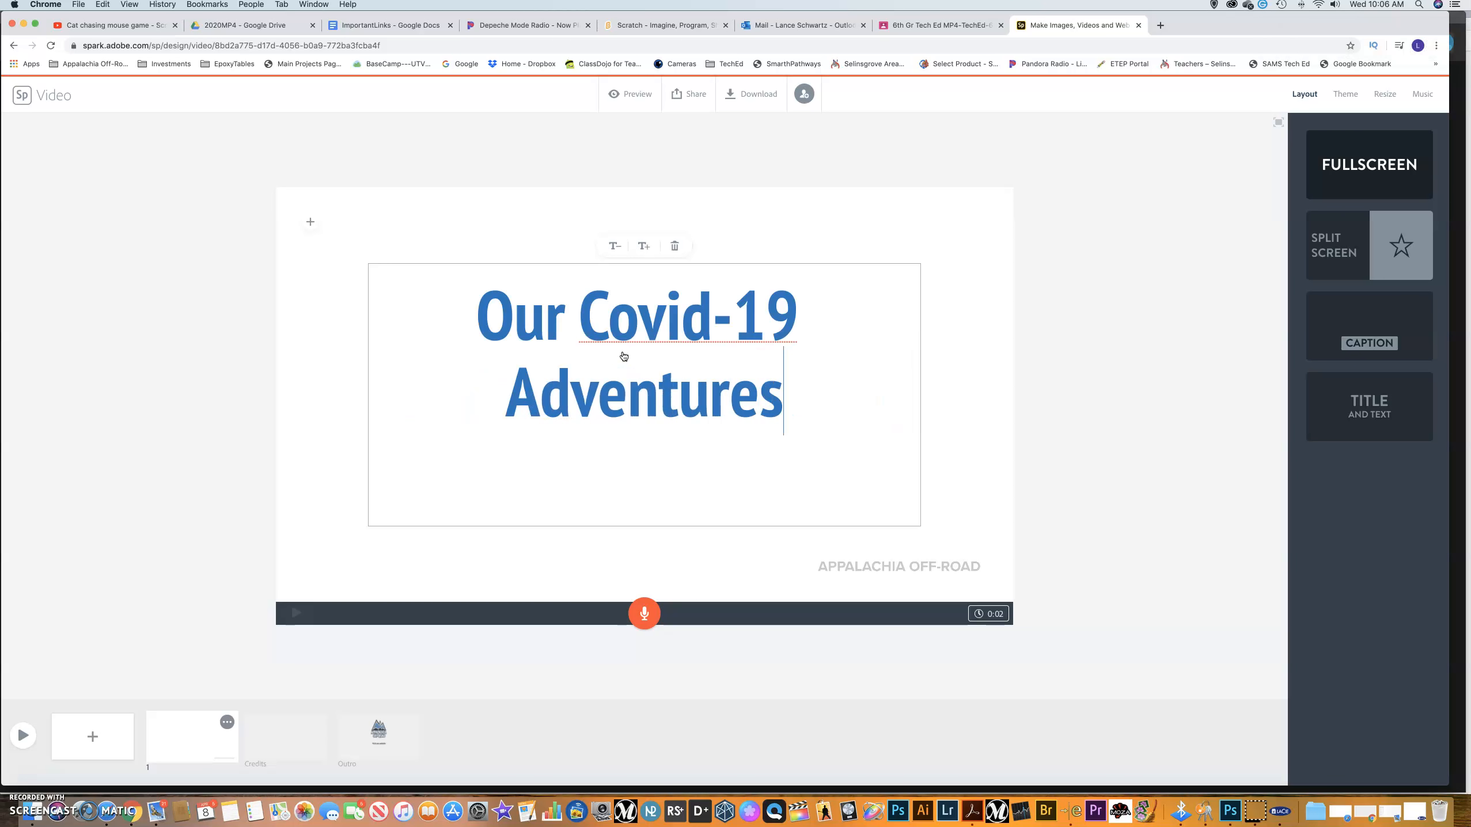
Try a larger text size on the first slide's title and reduce it again.
{"action": "left_click", "coordinate": [533, 391]}
{"action": "left_click", "coordinate": [781, 405]}
{"action": "left_click", "coordinate": [642, 247]}
{"action": "left_click", "coordinate": [615, 246]}
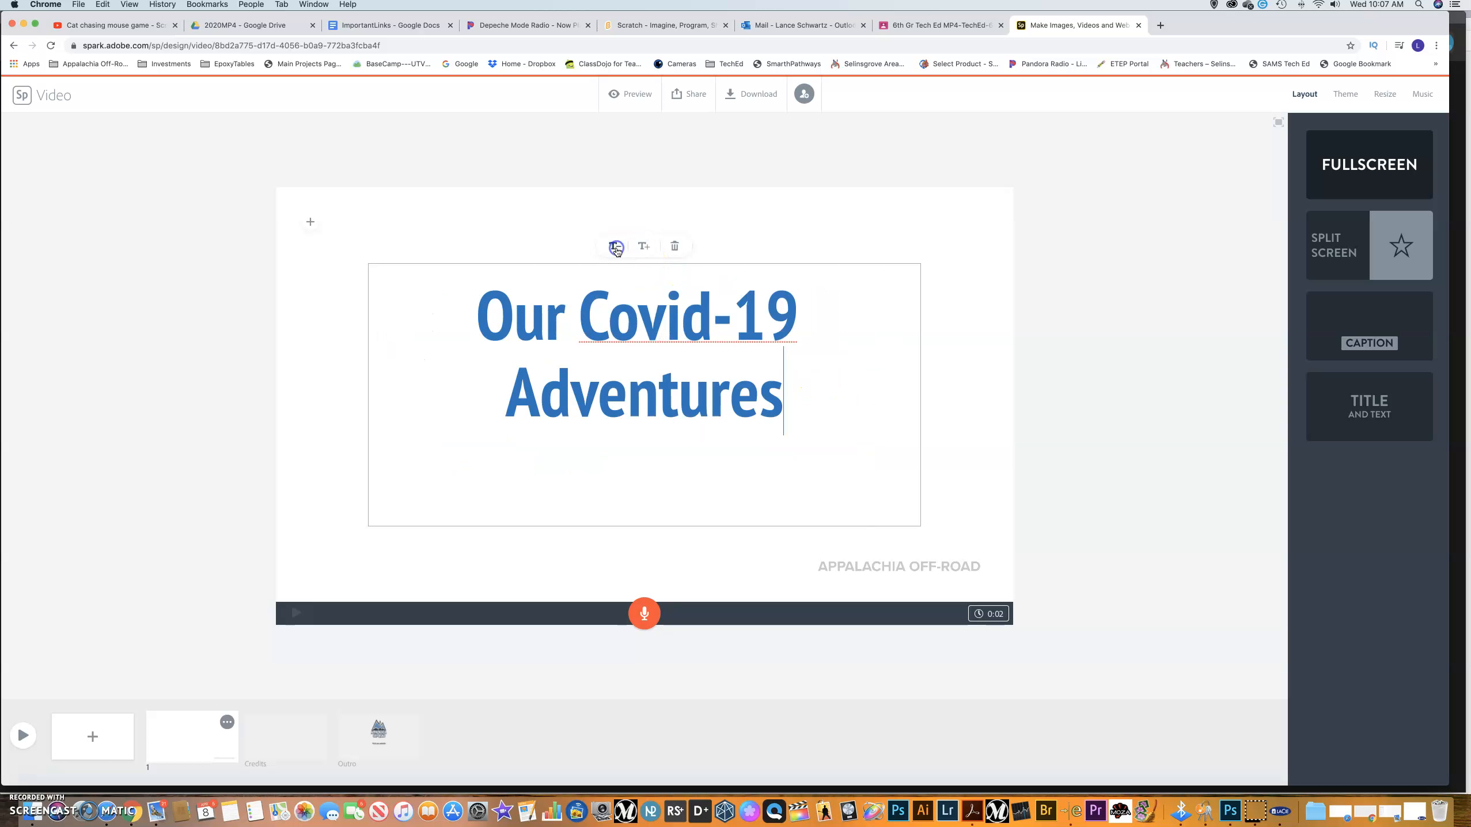
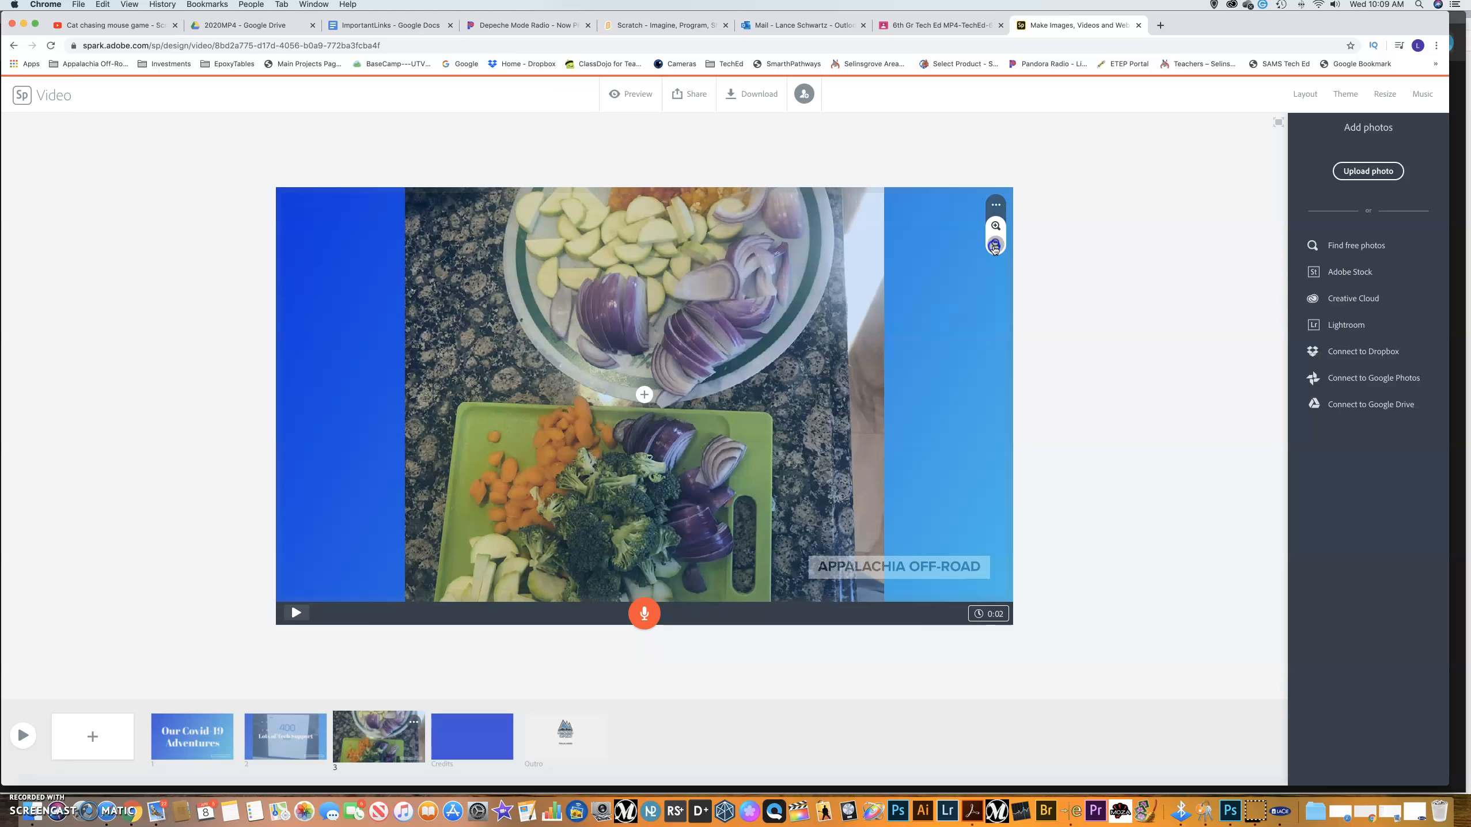
Zoom out the vegetable photo on the third slide and switch that slide to the split-screen layout.
{"action": "left_click", "coordinate": [994, 244]}
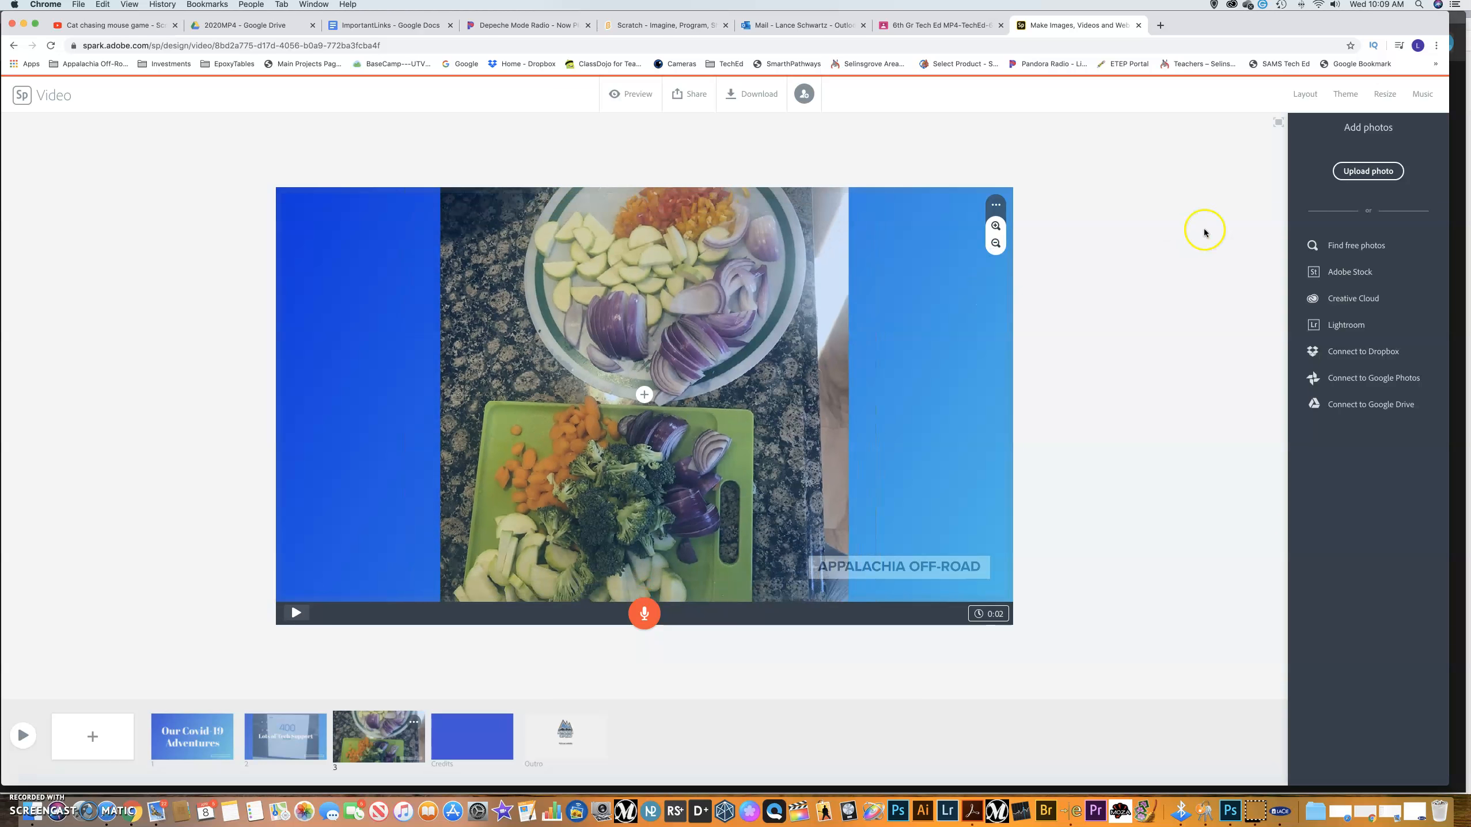
{"action": "left_click", "coordinate": [1148, 220]}
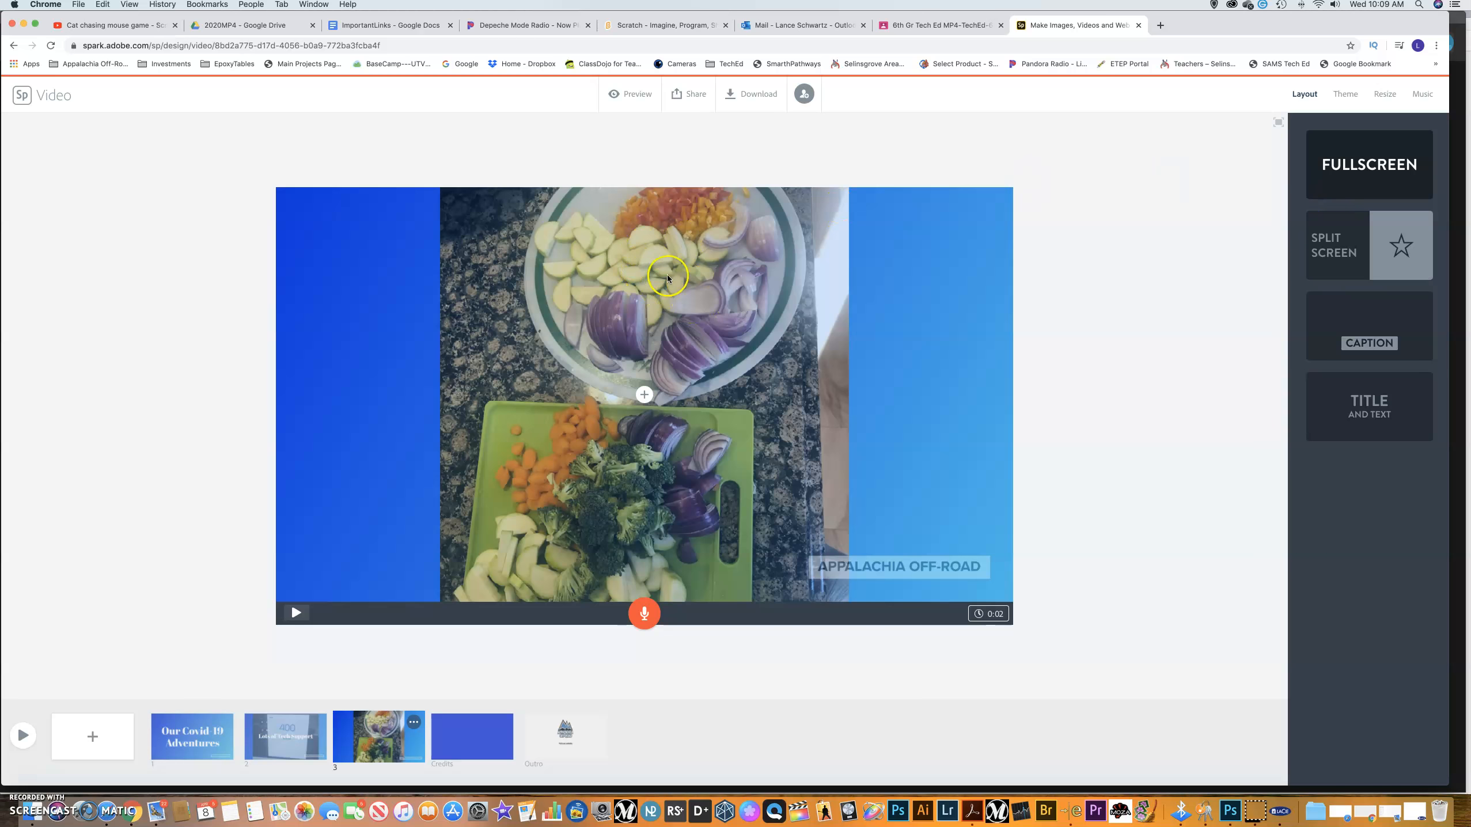
{"action": "left_click", "coordinate": [1332, 246]}
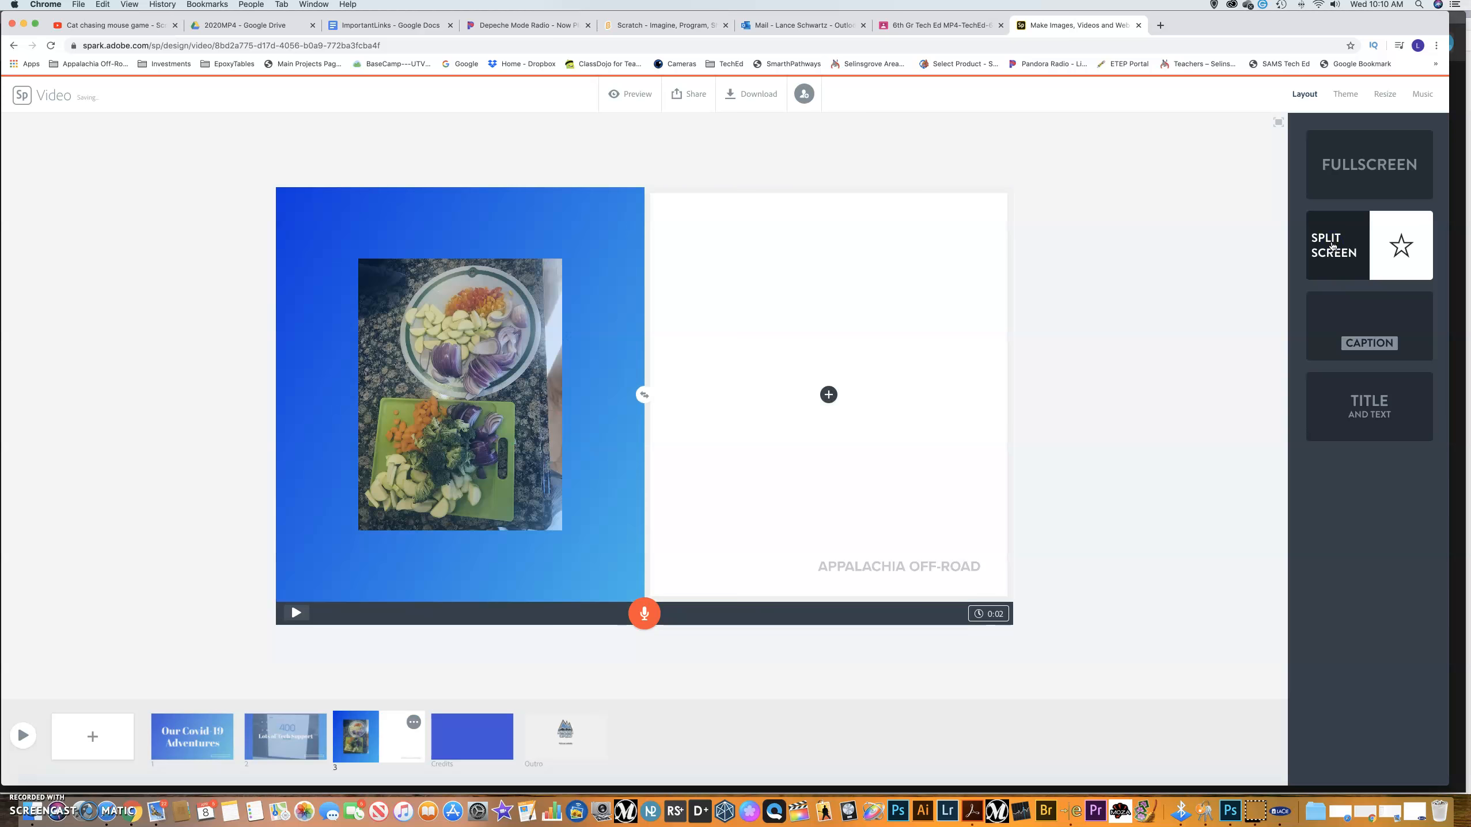
Zoom in the vegetable photo so it nearly fills its half of the split screen.
{"action": "left_click", "coordinate": [494, 345]}
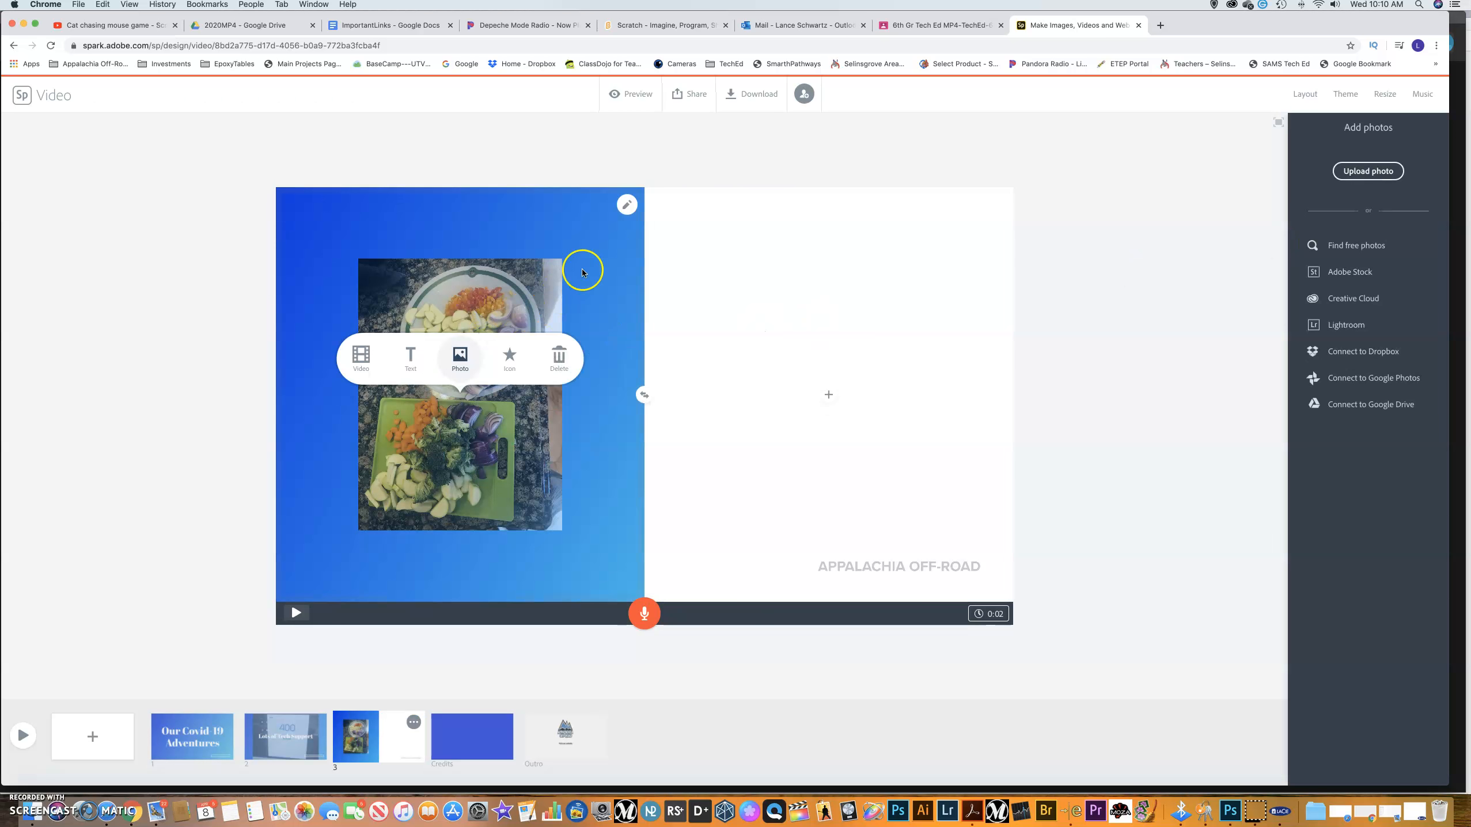
{"action": "left_click", "coordinate": [625, 203]}
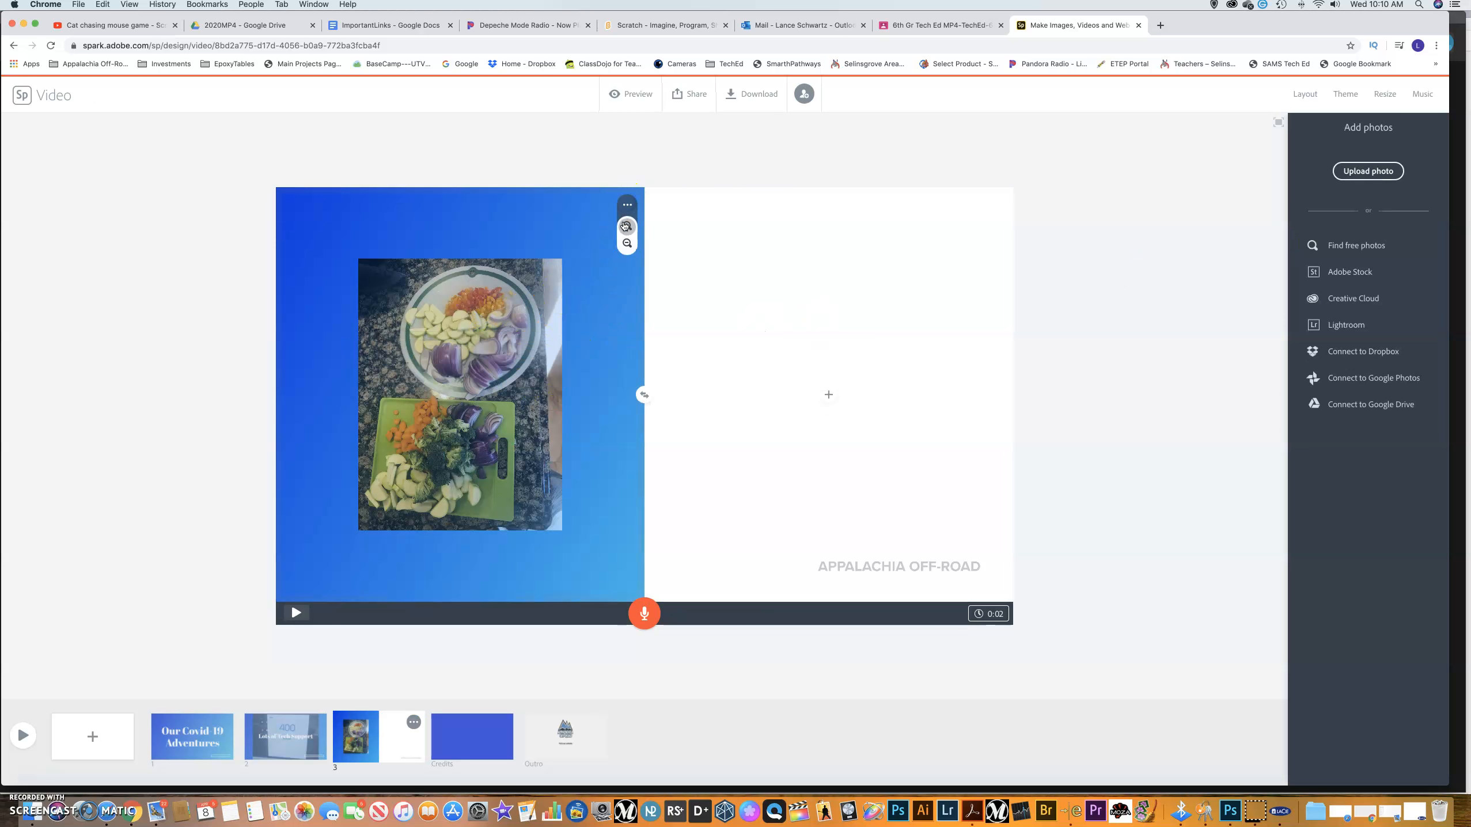
{"action": "left_click", "coordinate": [625, 226]}
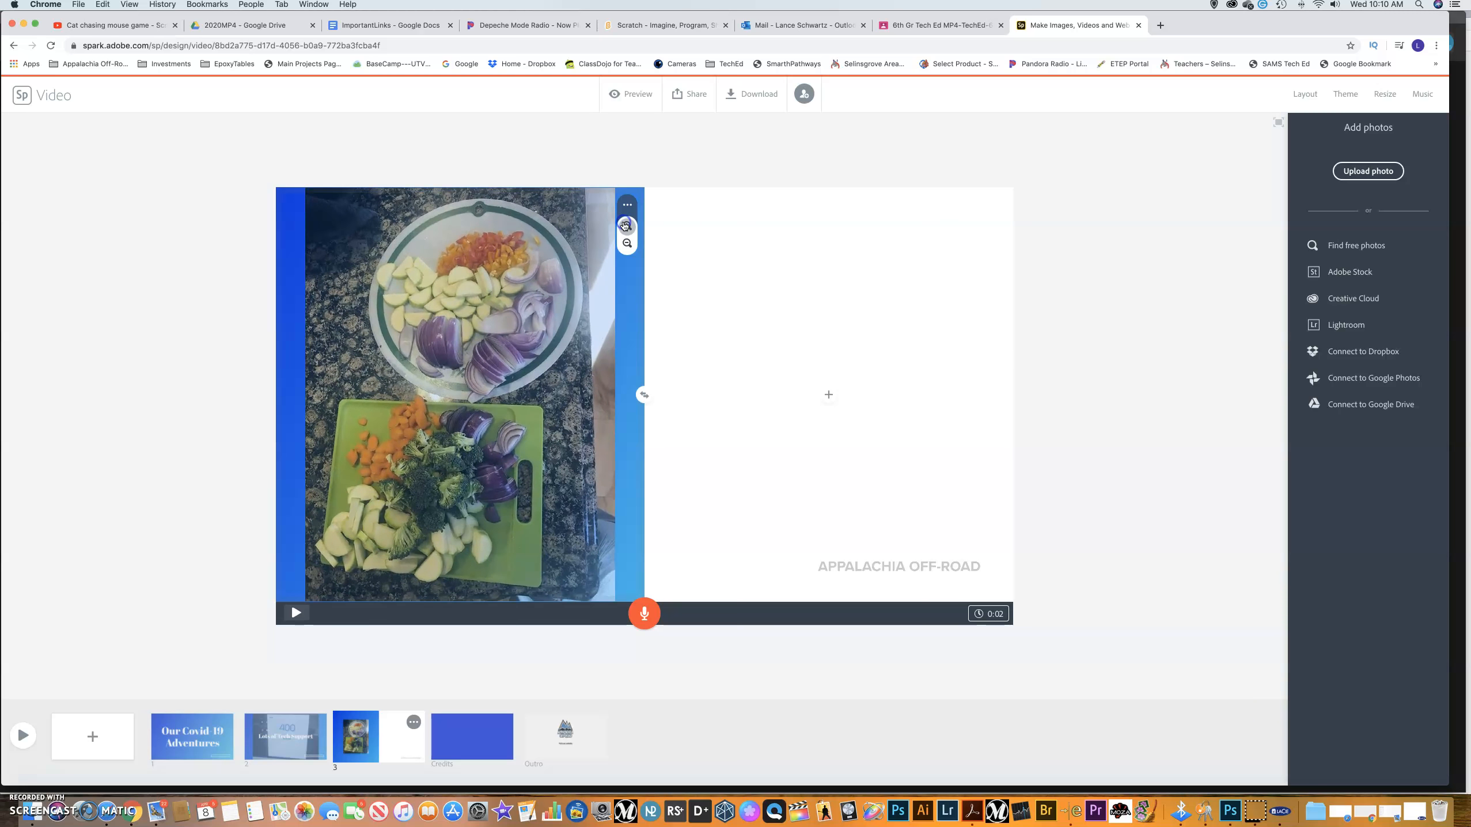
Add the text "We made lots of food!" to the empty half of the third slide.
{"action": "left_click", "coordinate": [829, 395]}
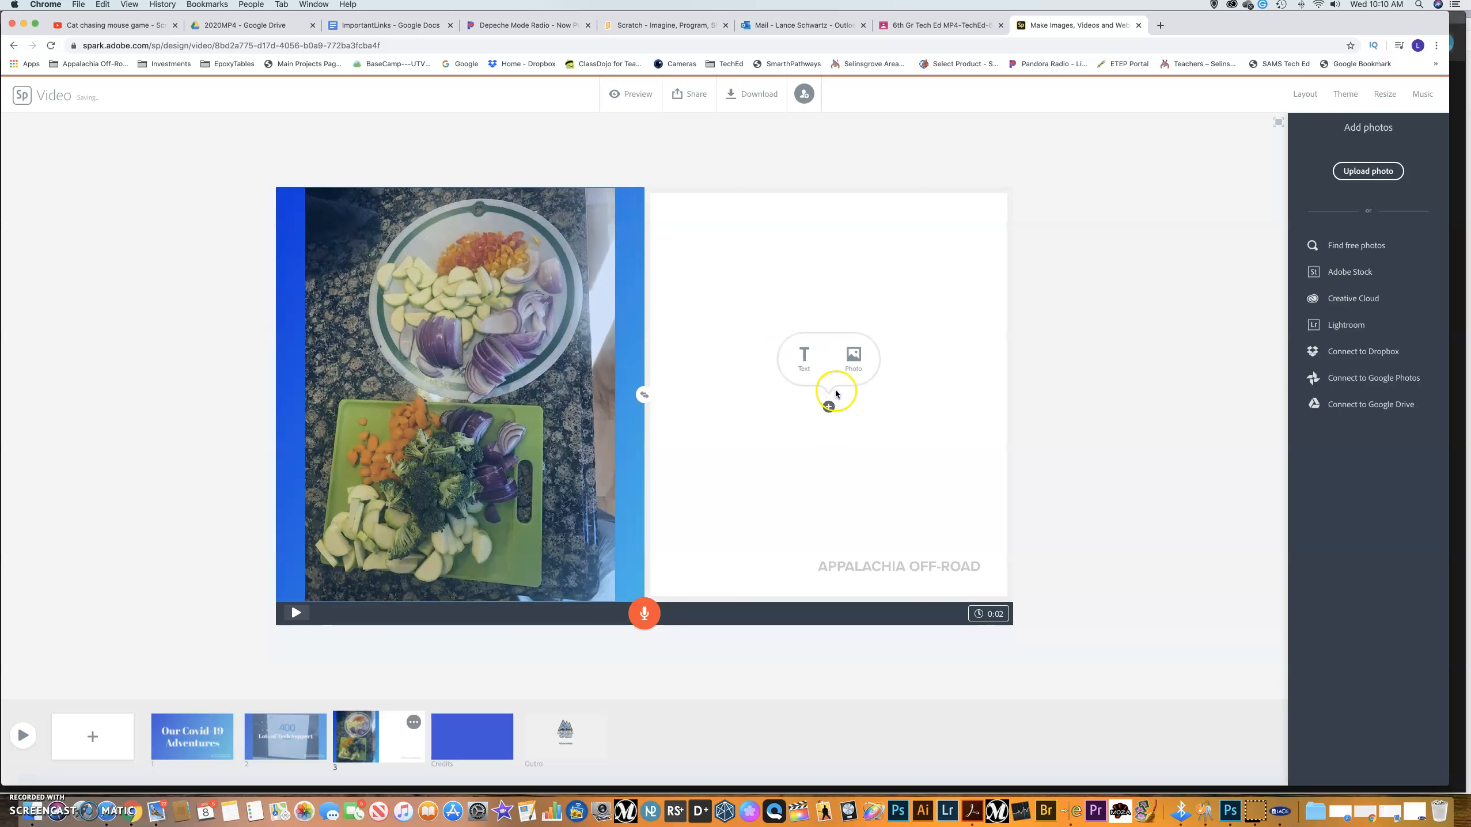
{"action": "left_click", "coordinate": [862, 359]}
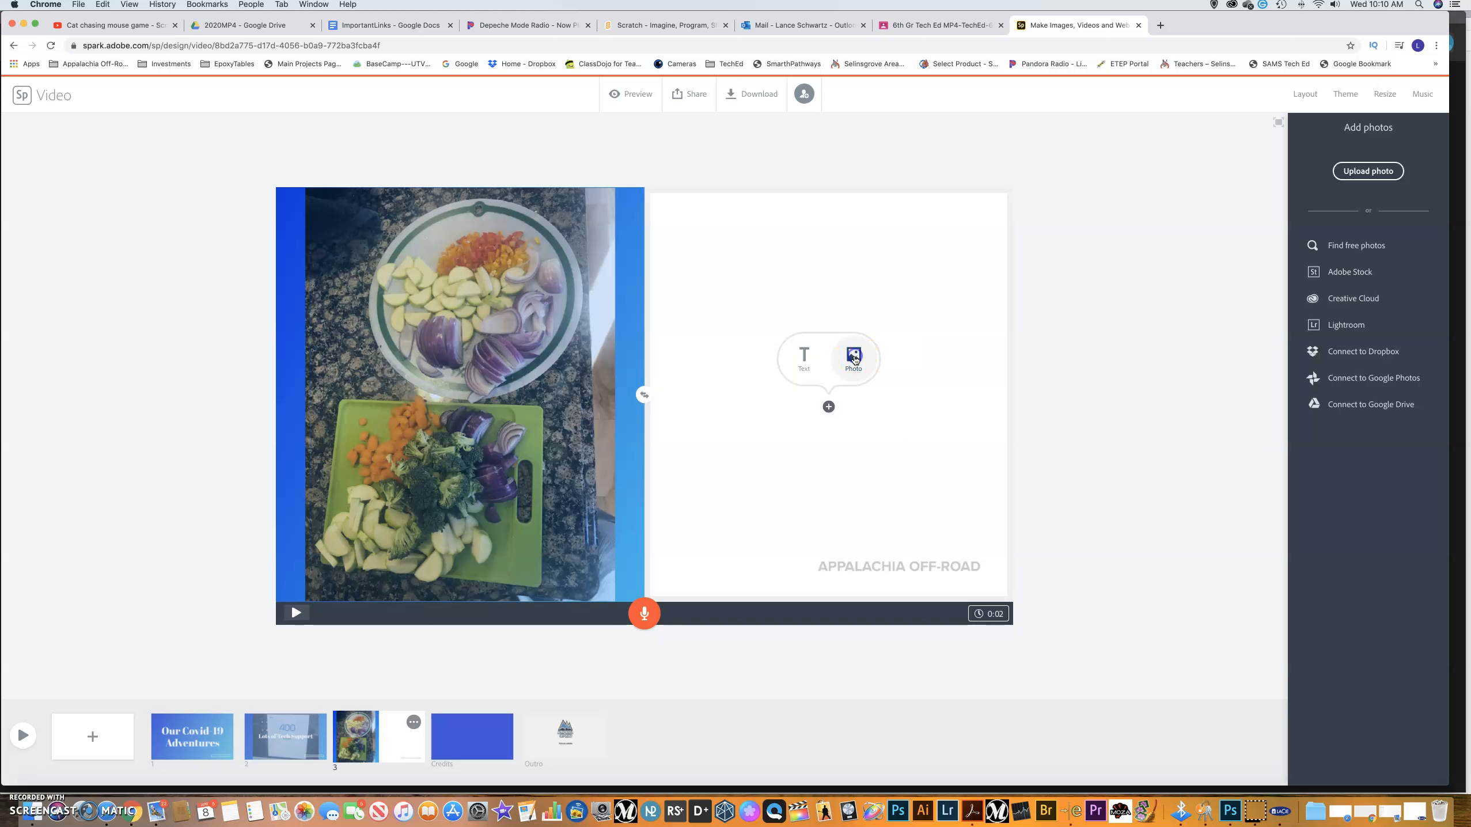
{"action": "left_click", "coordinate": [935, 365]}
{"action": "left_click", "coordinate": [858, 365]}
{"action": "left_click", "coordinate": [804, 360]}
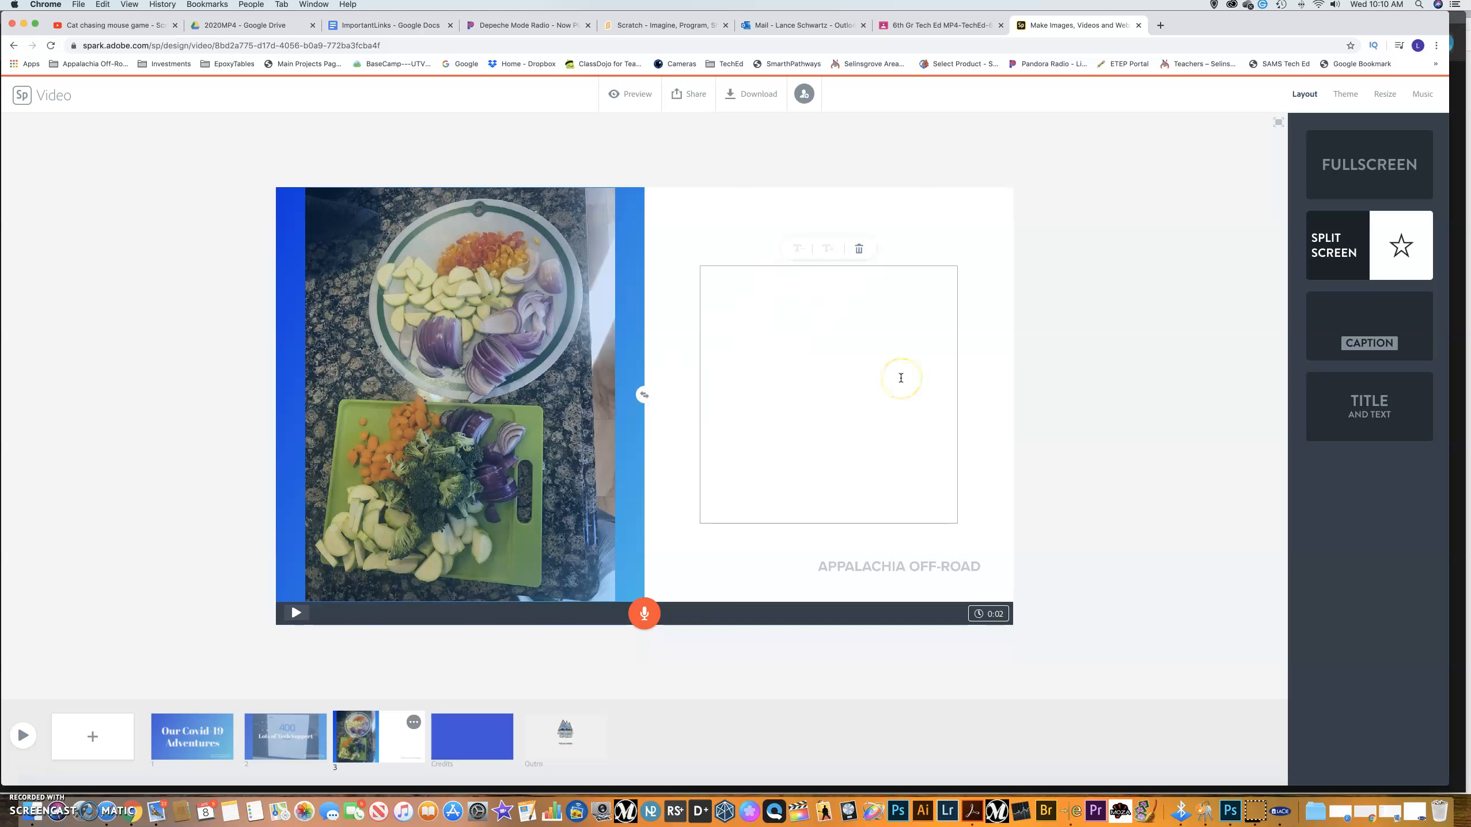
{"action": "type", "text": "We made lo"}
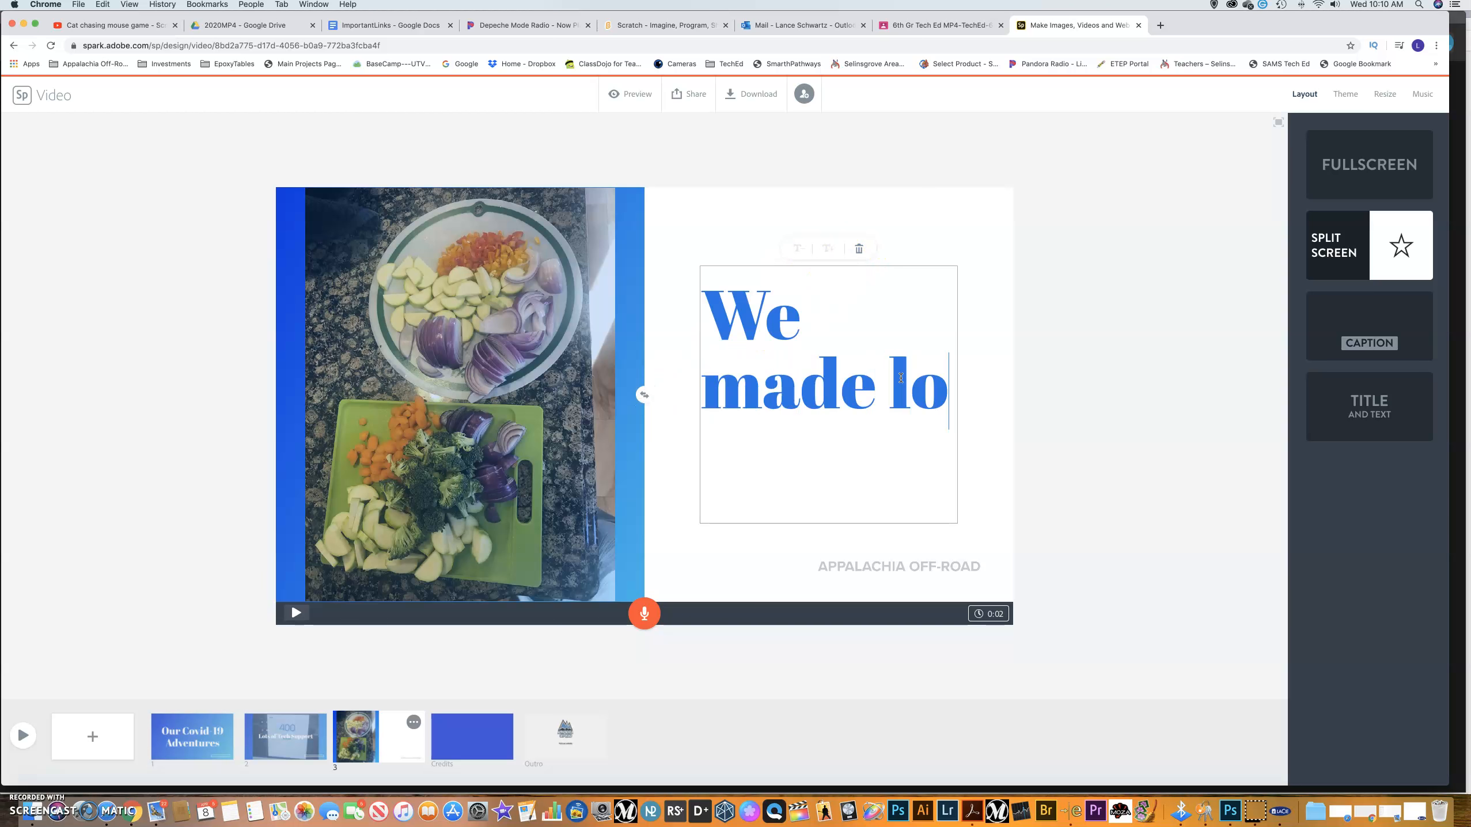
{"action": "type", "text": "ts of "}
{"action": "type", "text": "go"}
{"action": "key", "text": "BackSpace"}
{"action": "key", "text": "BackSpace"}
{"action": "type", "text": "food!"}
{"action": "left_click", "coordinate": [878, 455]}
{"action": "left_click", "coordinate": [903, 279]}
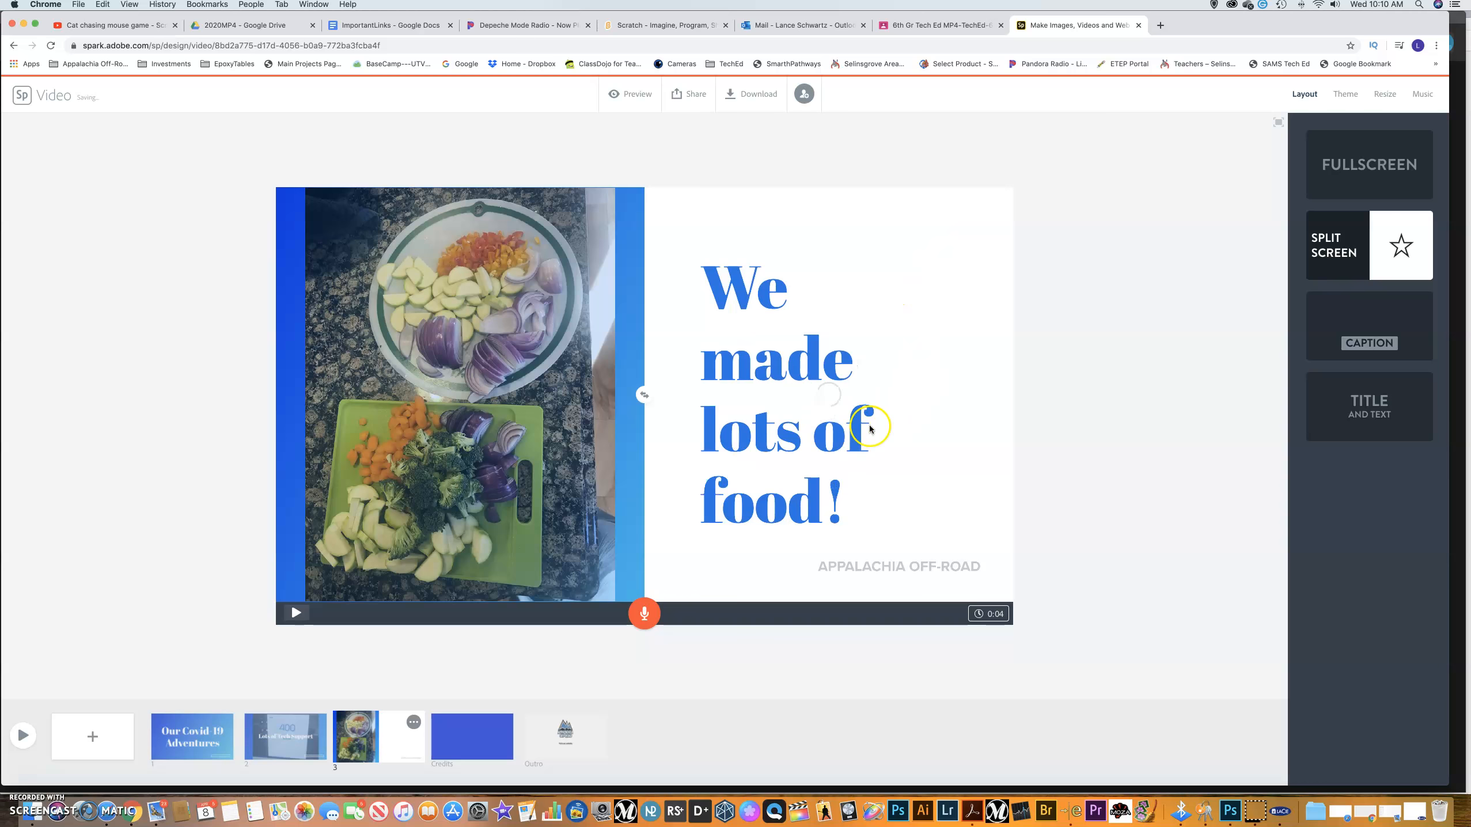
Try a smaller size for the third slide's text and enlarge it back to fill the text box.
{"action": "left_click", "coordinate": [794, 437]}
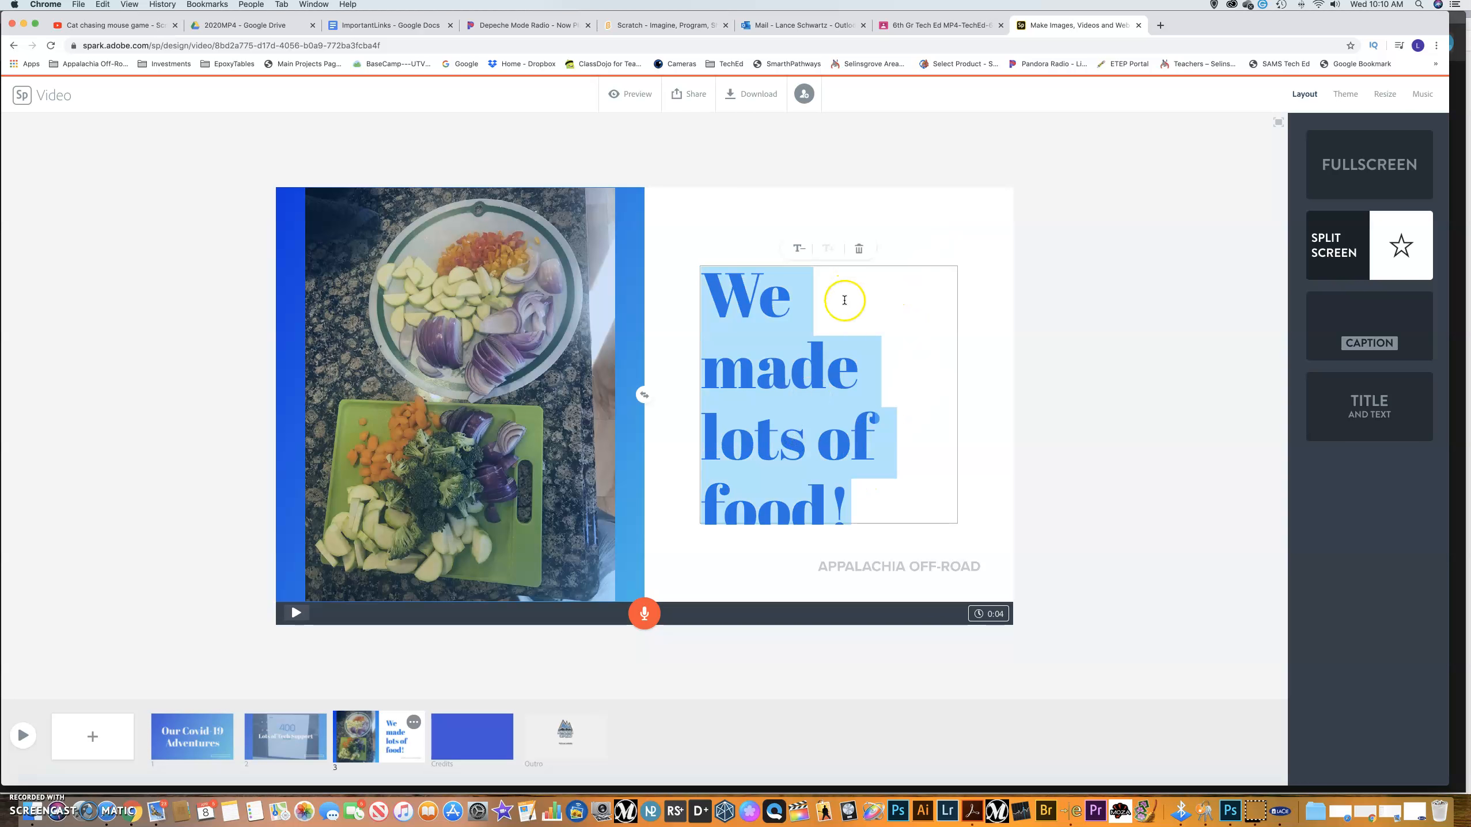
{"action": "left_click", "coordinate": [795, 249]}
{"action": "left_click", "coordinate": [829, 250]}
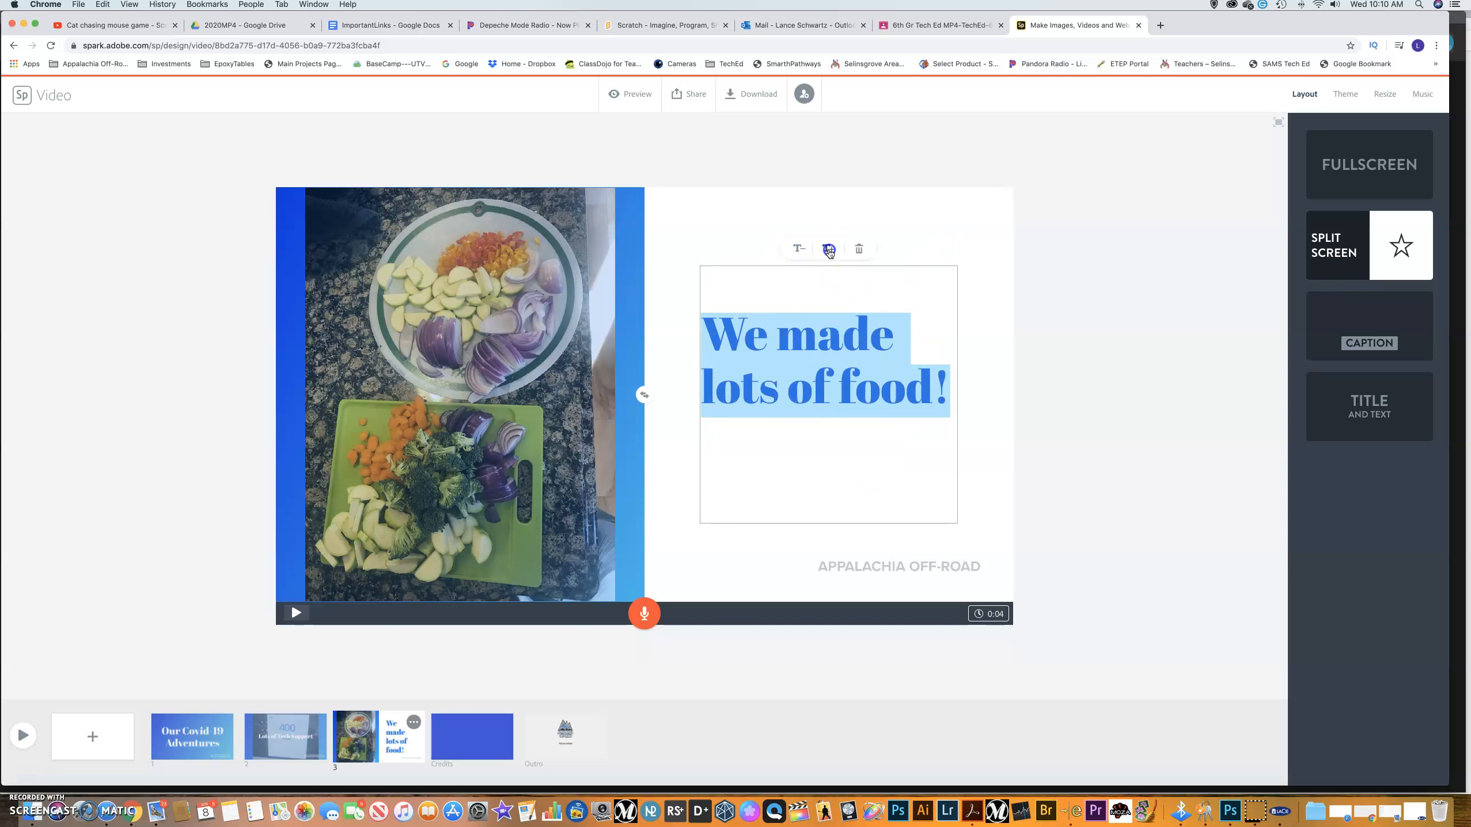
{"action": "left_click", "coordinate": [829, 251]}
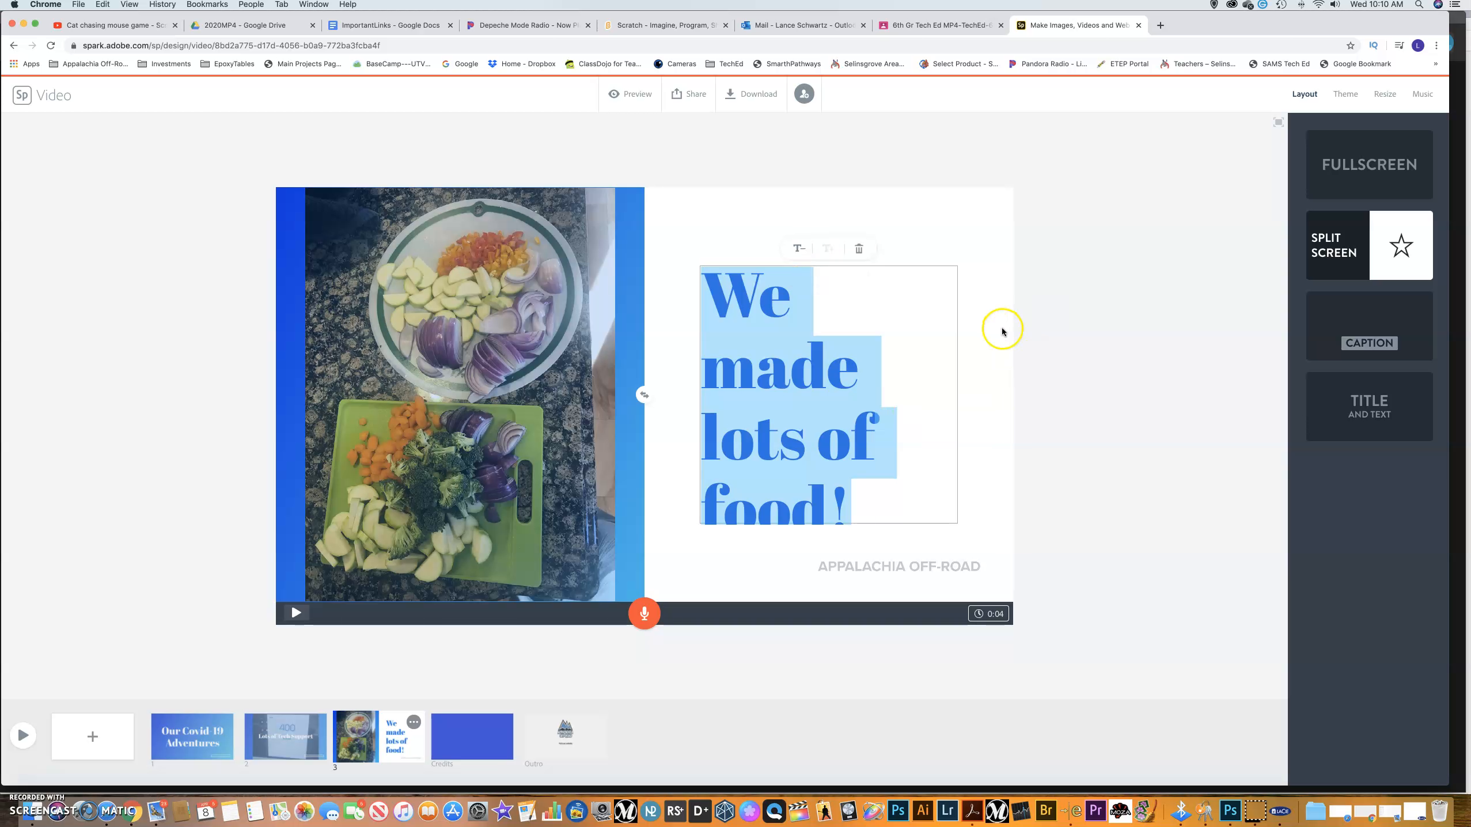
Add a fourth slide and upload the photo IMG_6612.jpg to it.
{"action": "left_click", "coordinate": [91, 736]}
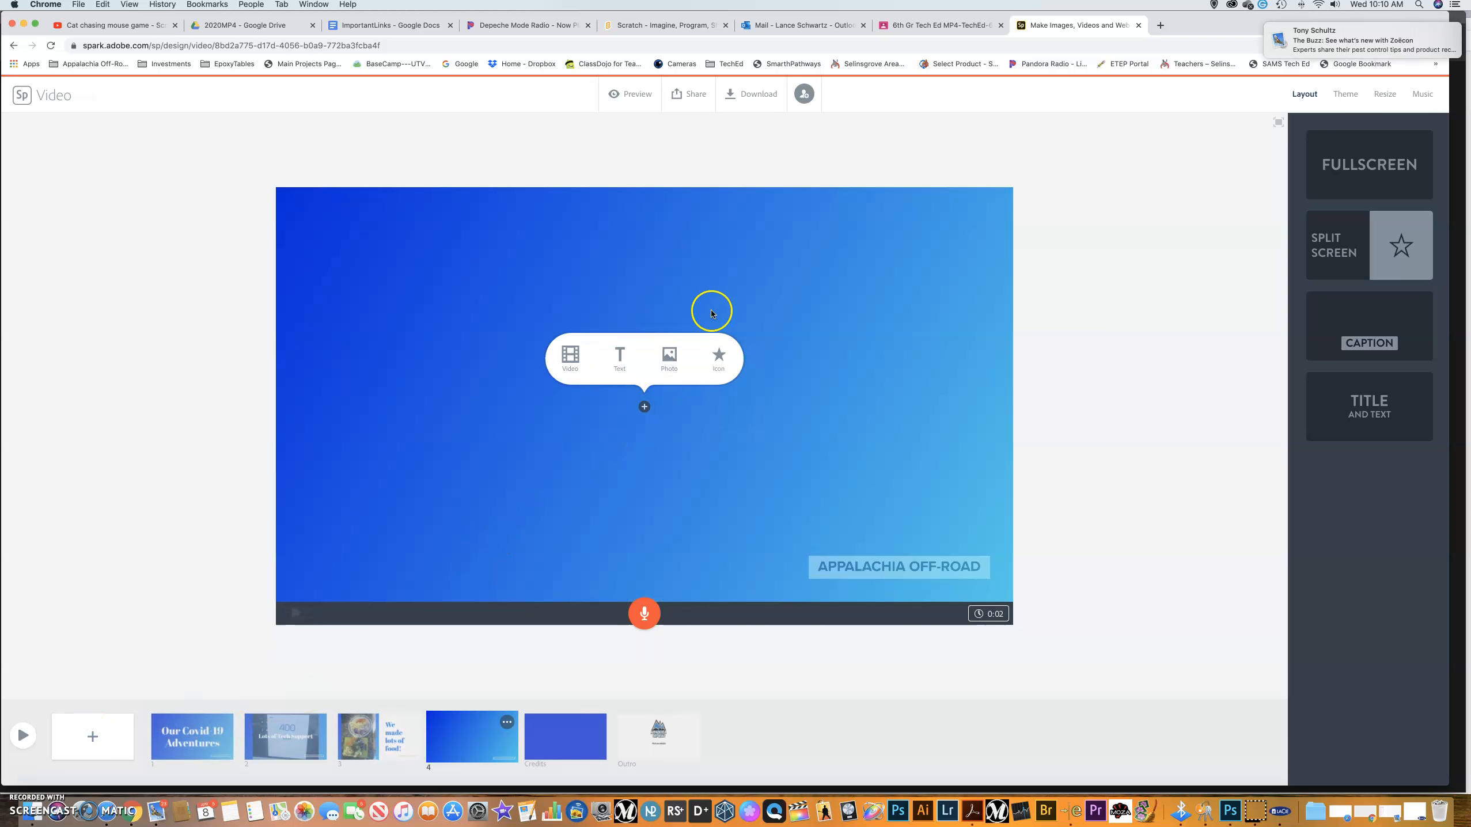
{"action": "left_click", "coordinate": [669, 358]}
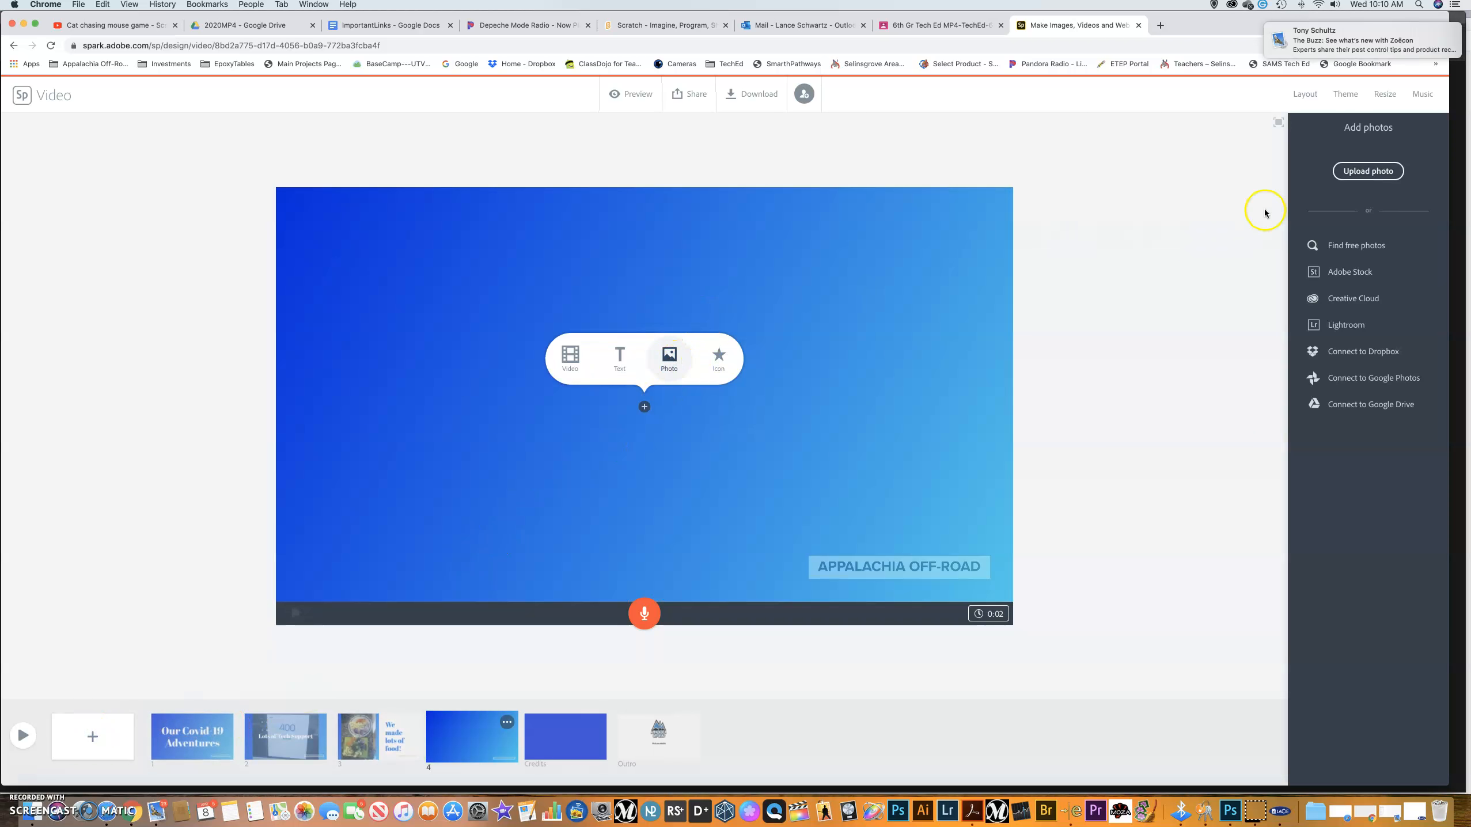
{"action": "left_click", "coordinate": [1343, 173]}
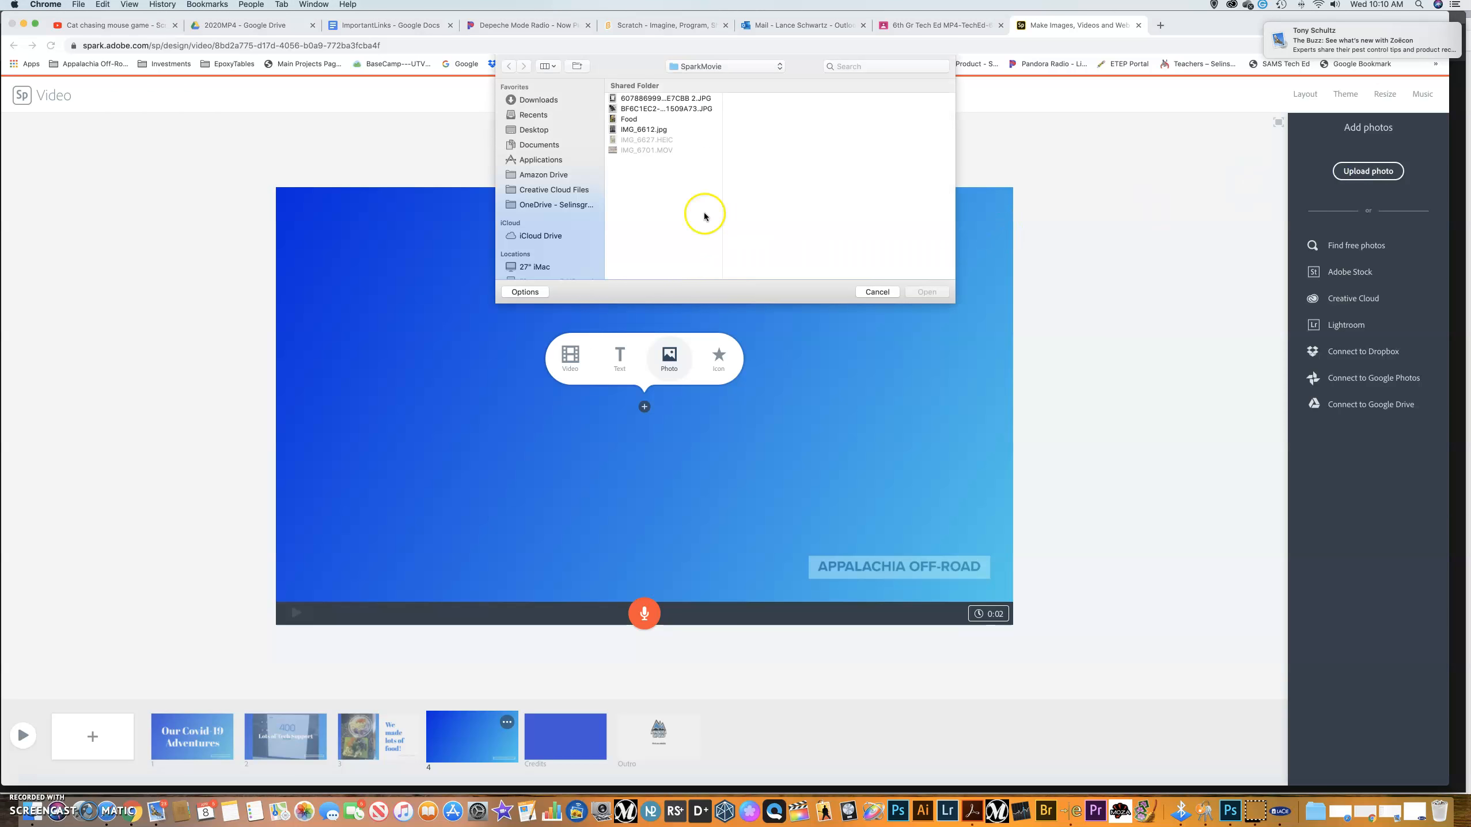
{"action": "left_click", "coordinate": [634, 128]}
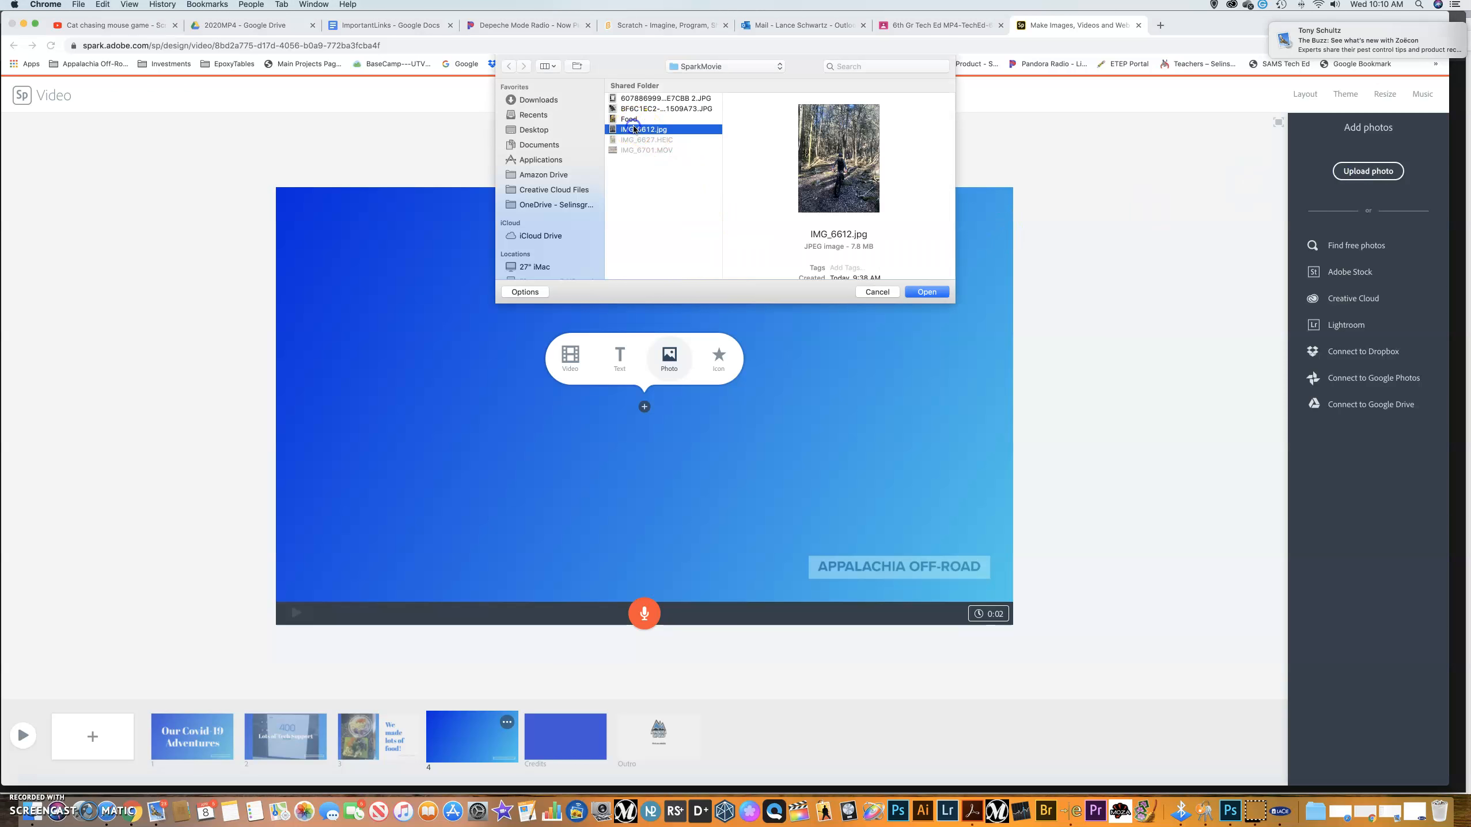
{"action": "left_click", "coordinate": [926, 292]}
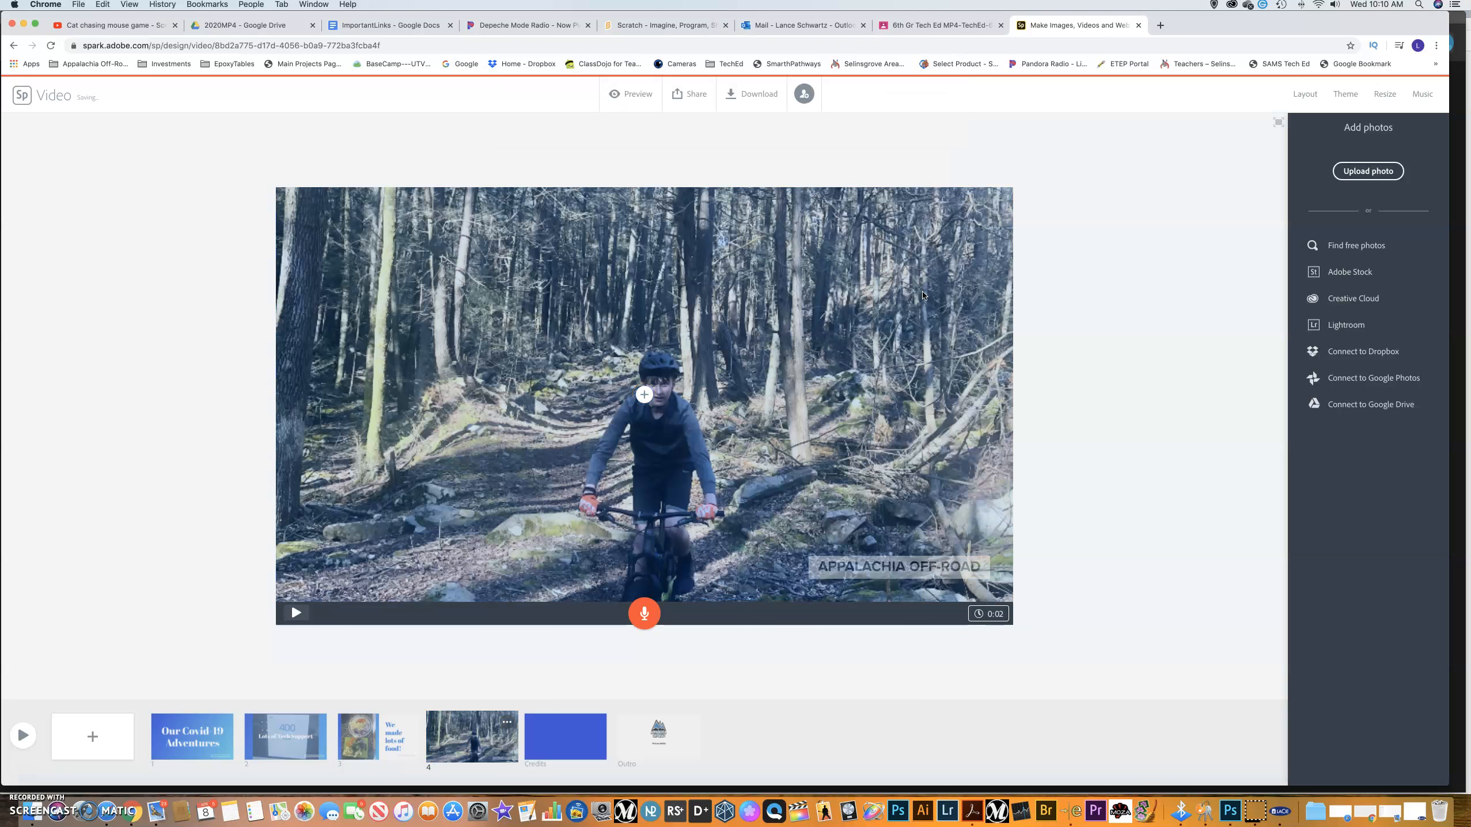
Switch the fourth slide with the mountain biker photo to the split-screen layout.
{"action": "left_click", "coordinate": [738, 394]}
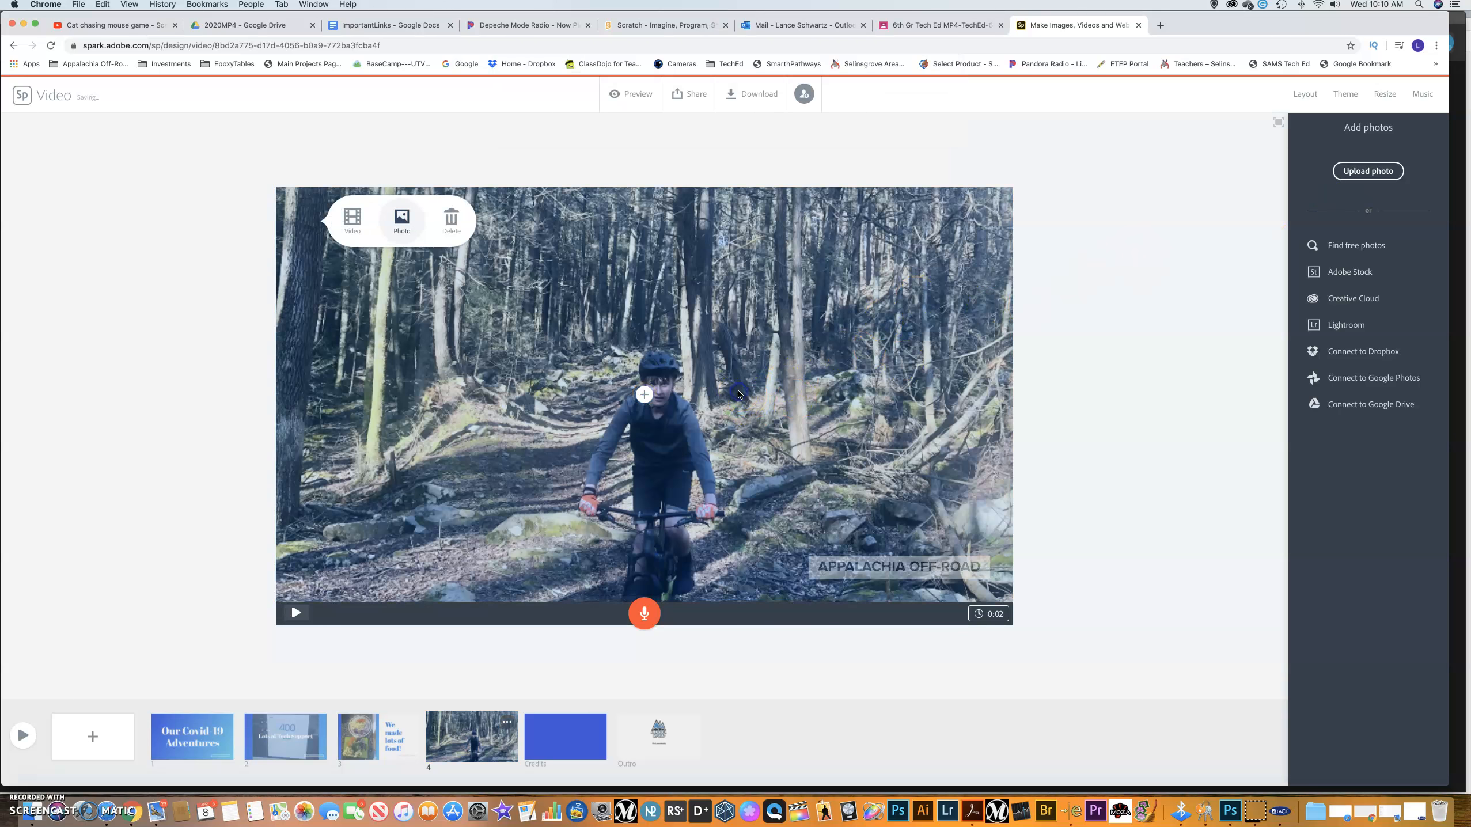
{"action": "double_click", "coordinate": [718, 341]}
{"action": "left_click", "coordinate": [1087, 282]}
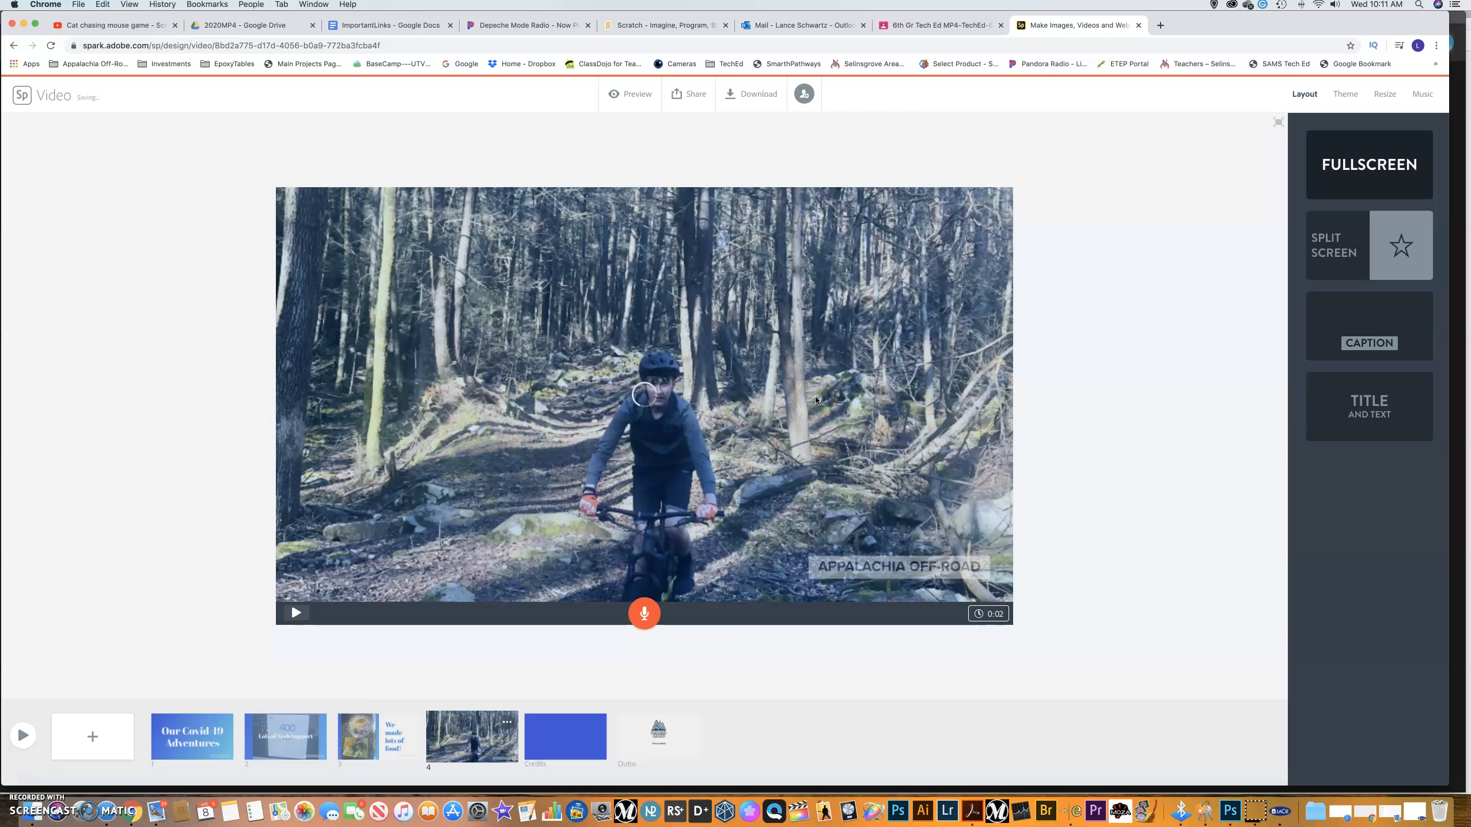
{"action": "left_click", "coordinate": [606, 361]}
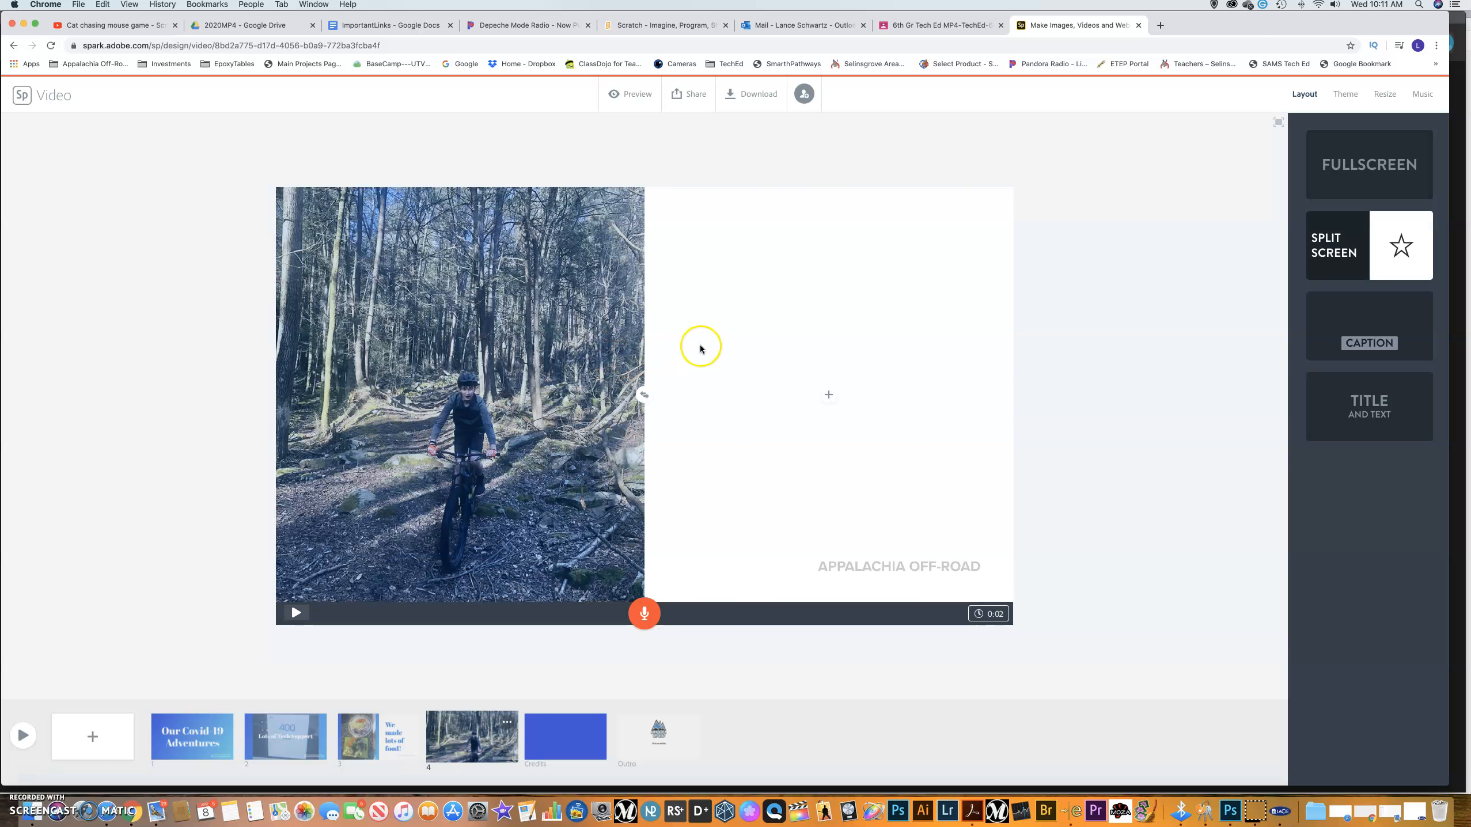
Upload the off-road buggy photo BF6C1EC2-3E4D-4B7F-ADF8-0DF8C1509A73.JPG into the empty half of the fourth slide.
{"action": "left_click", "coordinate": [853, 356]}
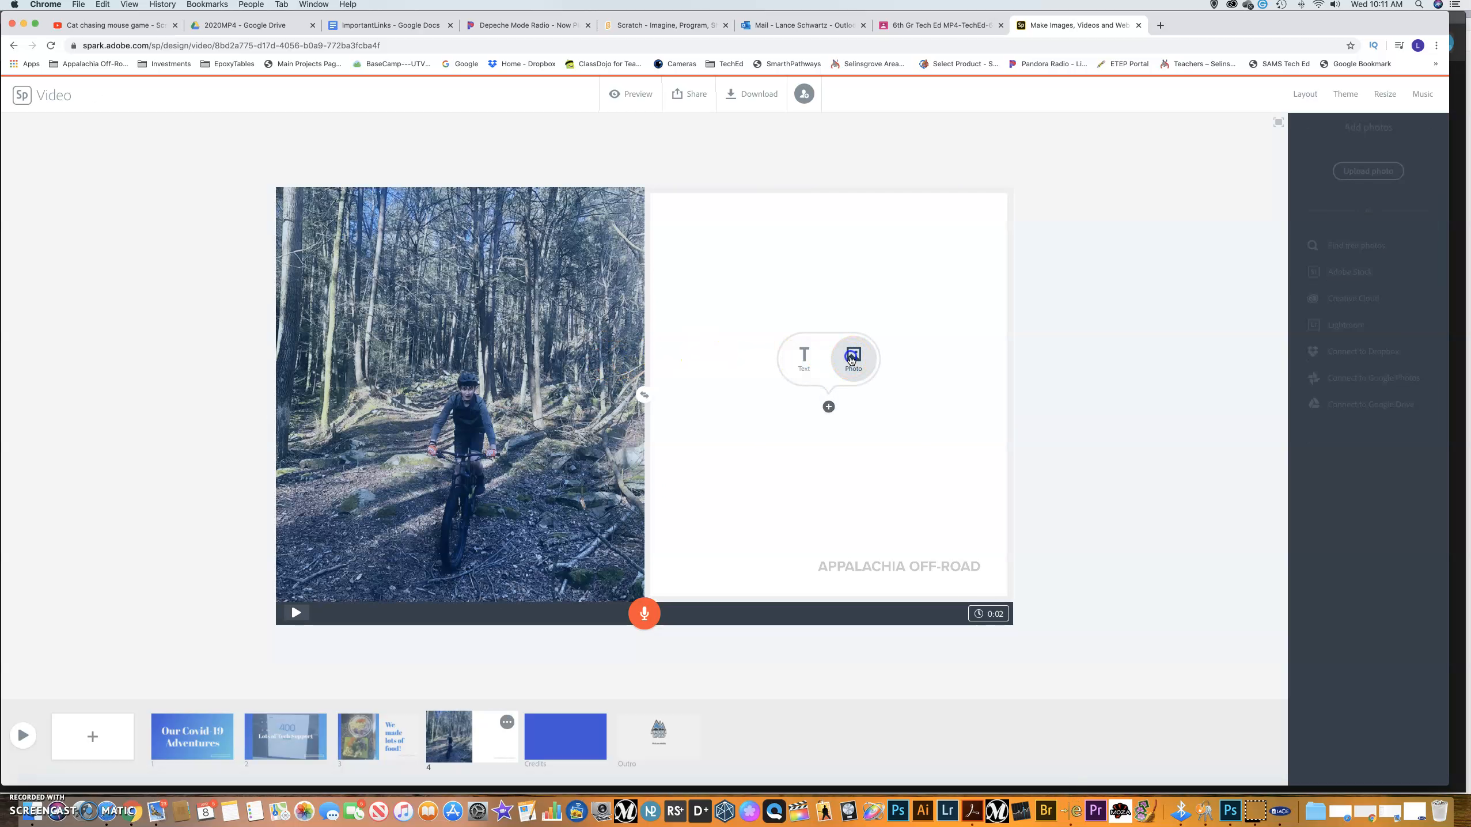
{"action": "left_click", "coordinate": [1350, 173]}
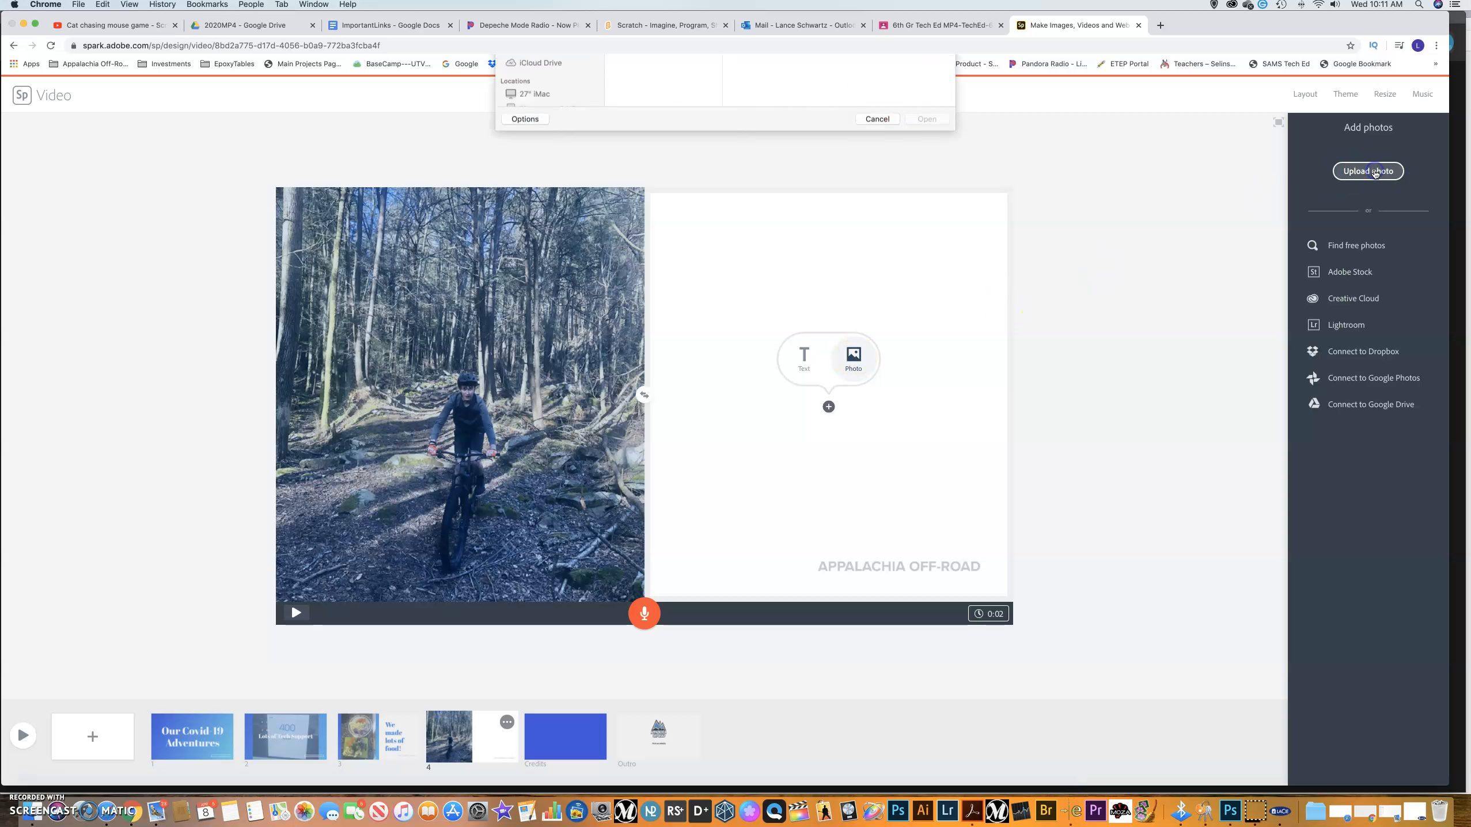
{"action": "left_click", "coordinate": [634, 131]}
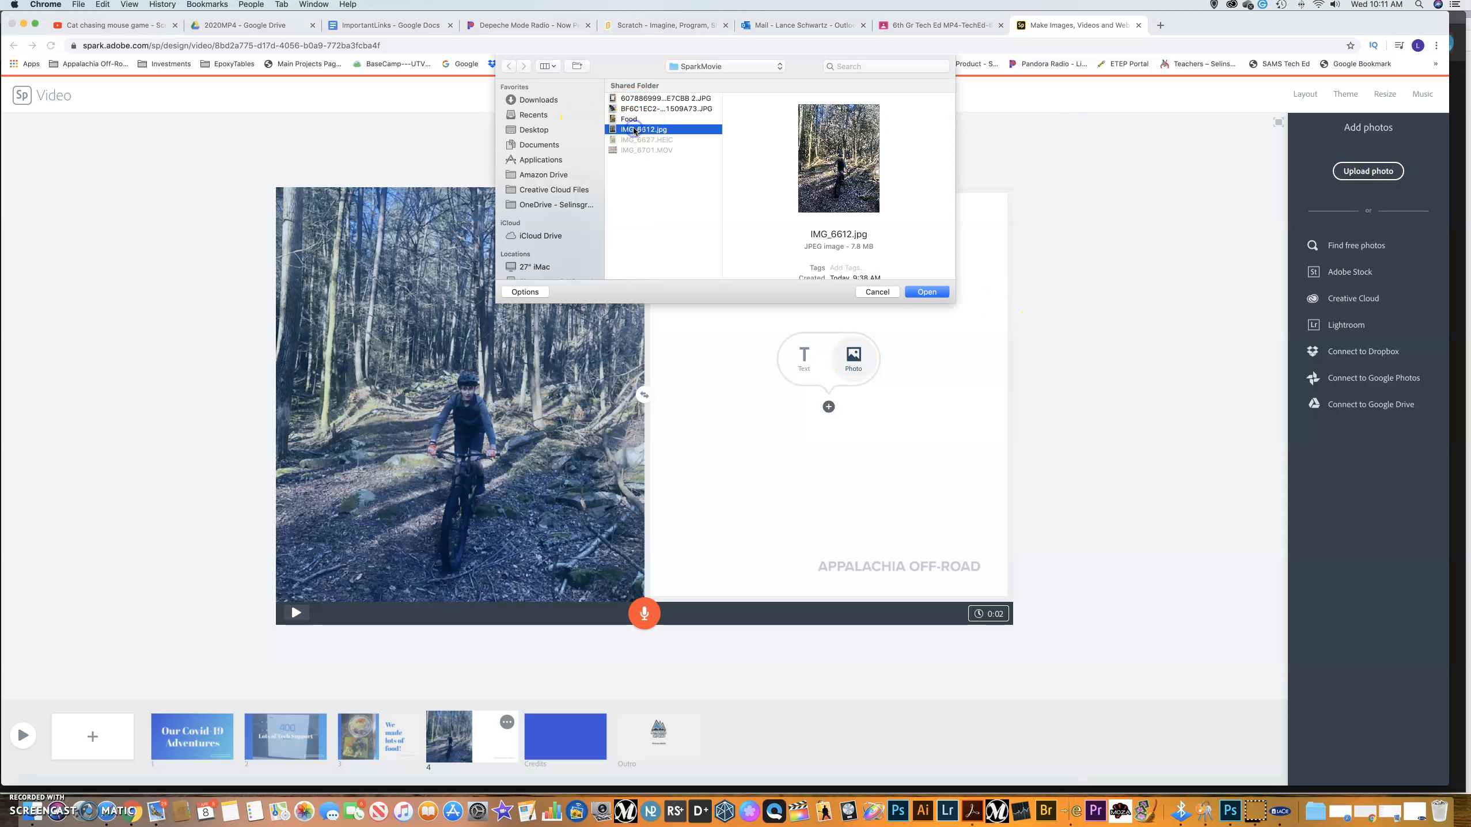
{"action": "left_click", "coordinate": [634, 99]}
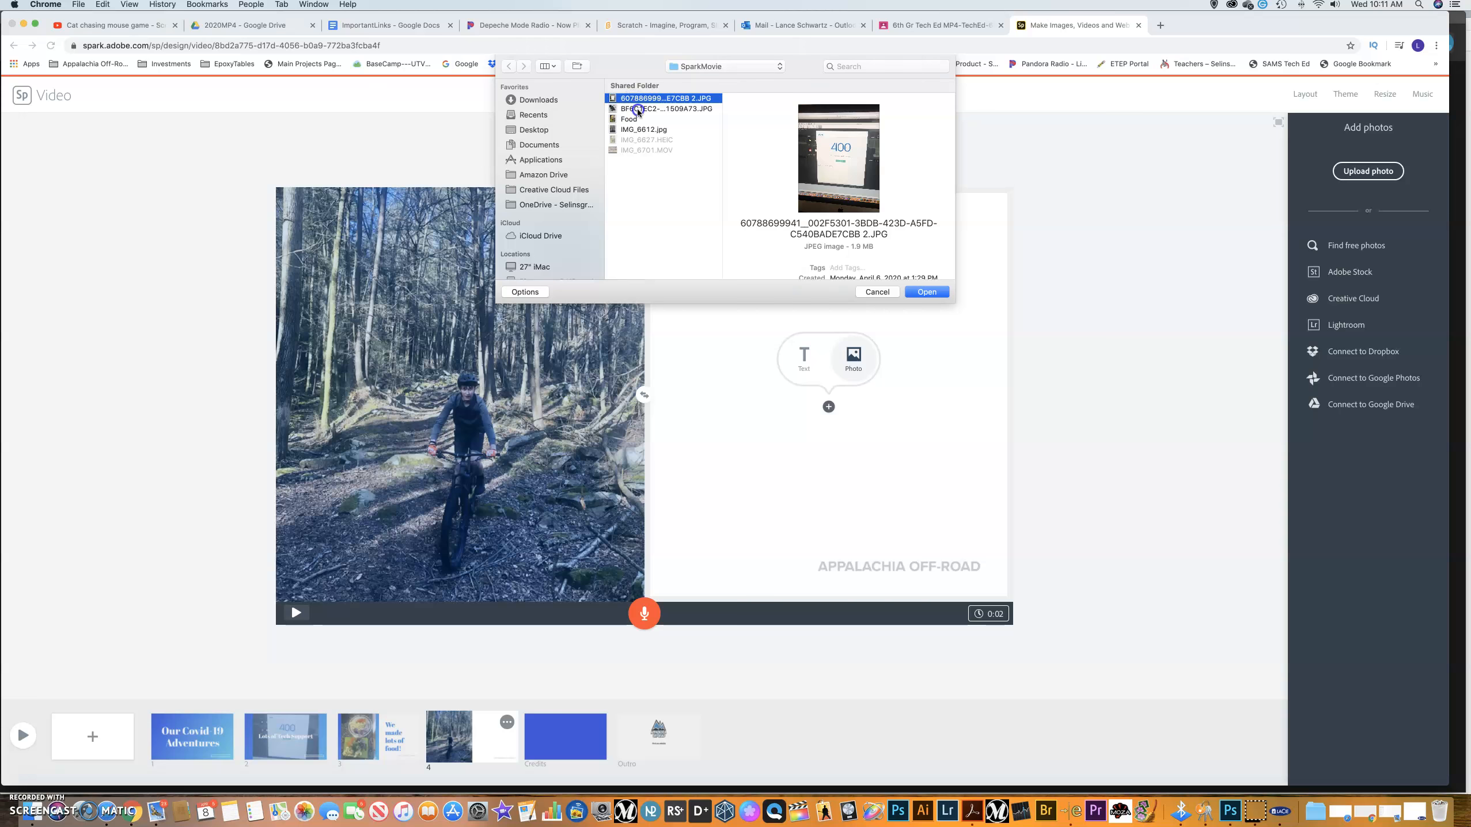
{"action": "left_click", "coordinate": [639, 110]}
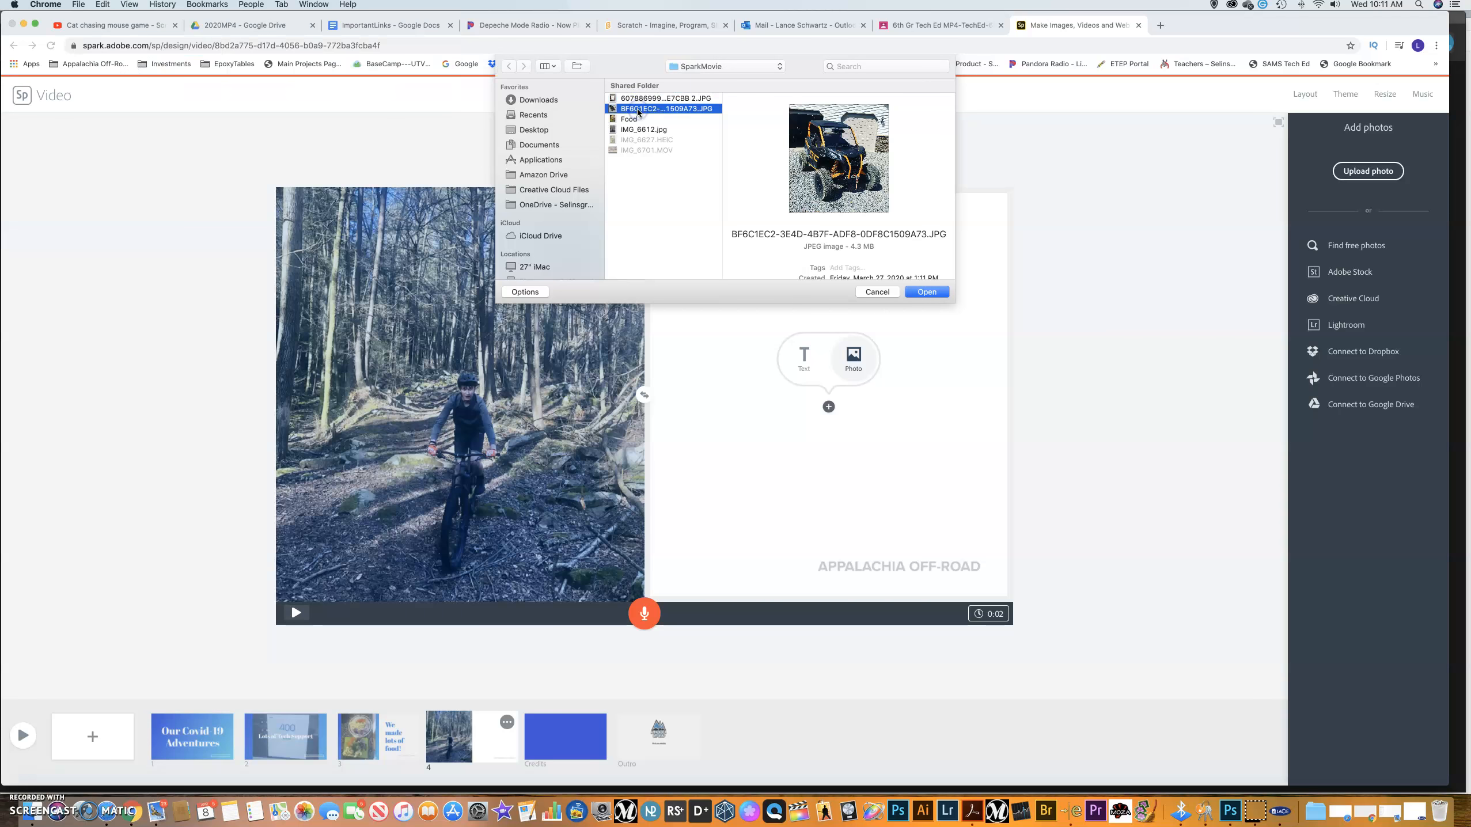
{"action": "left_click", "coordinate": [921, 292]}
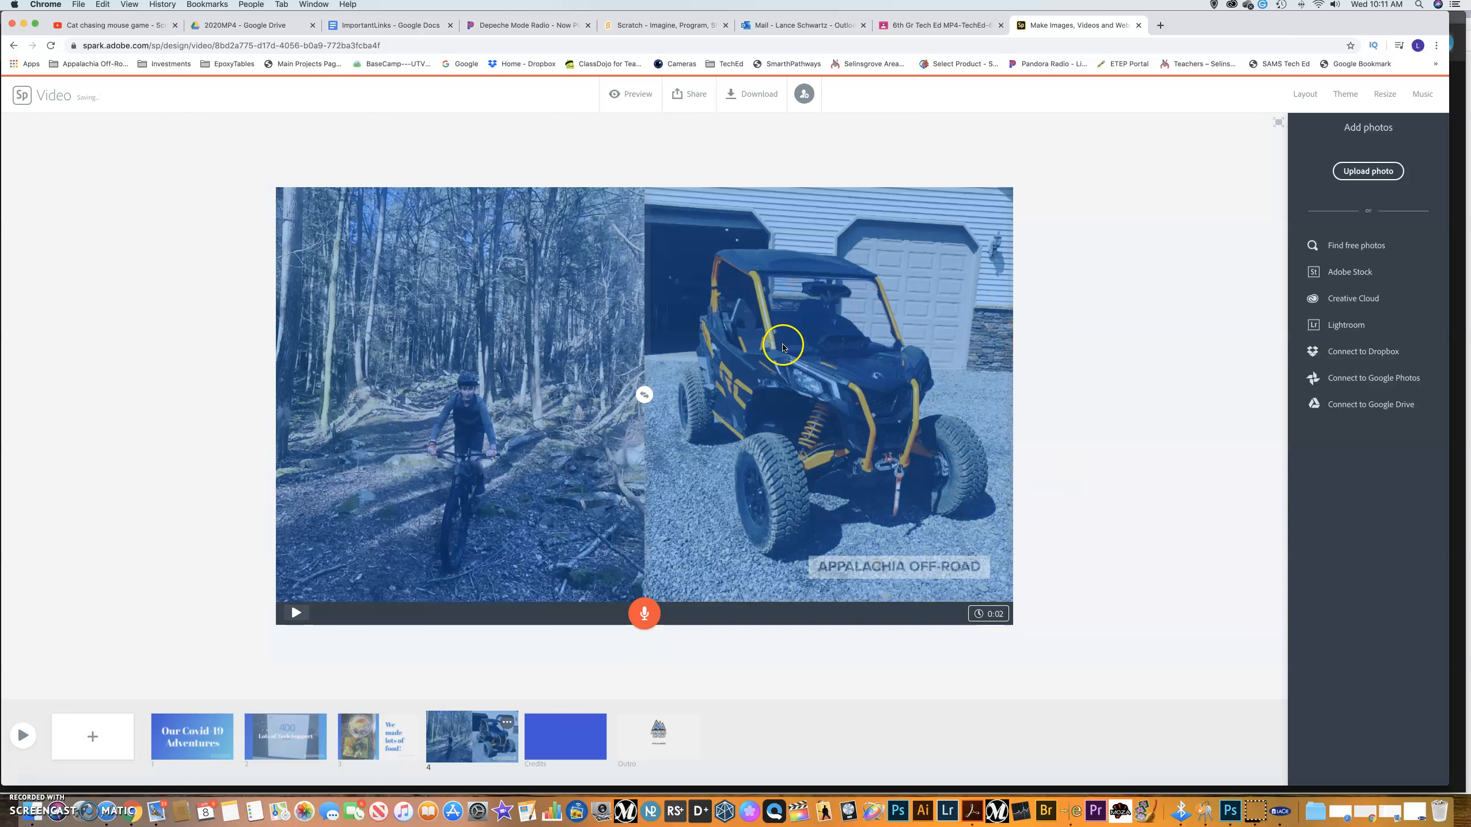
{"action": "left_click", "coordinate": [1066, 427]}
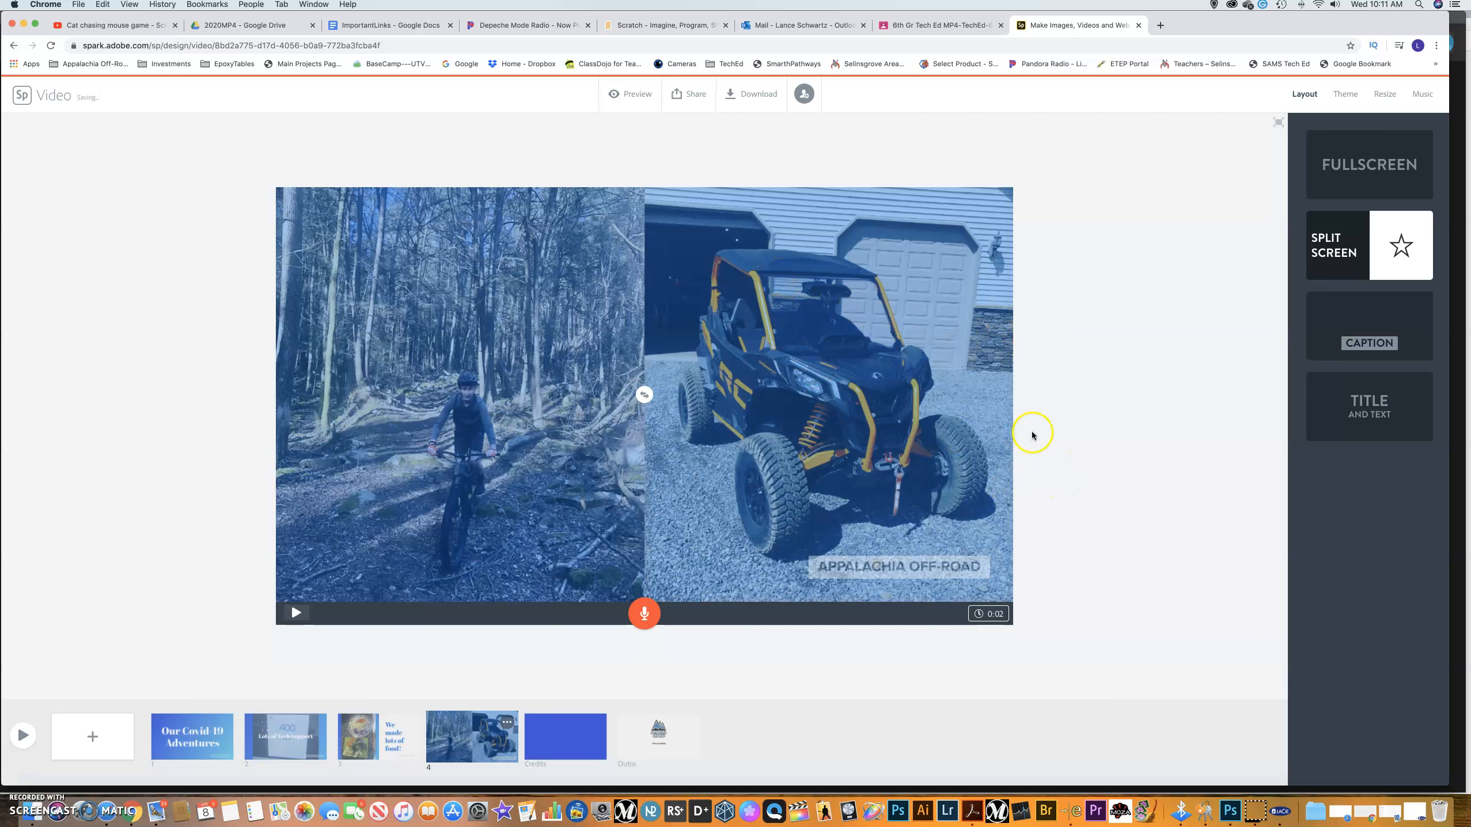
Try to replace the buggy photo on the fourth slide with text and undo it.
{"action": "left_click", "coordinate": [896, 506]}
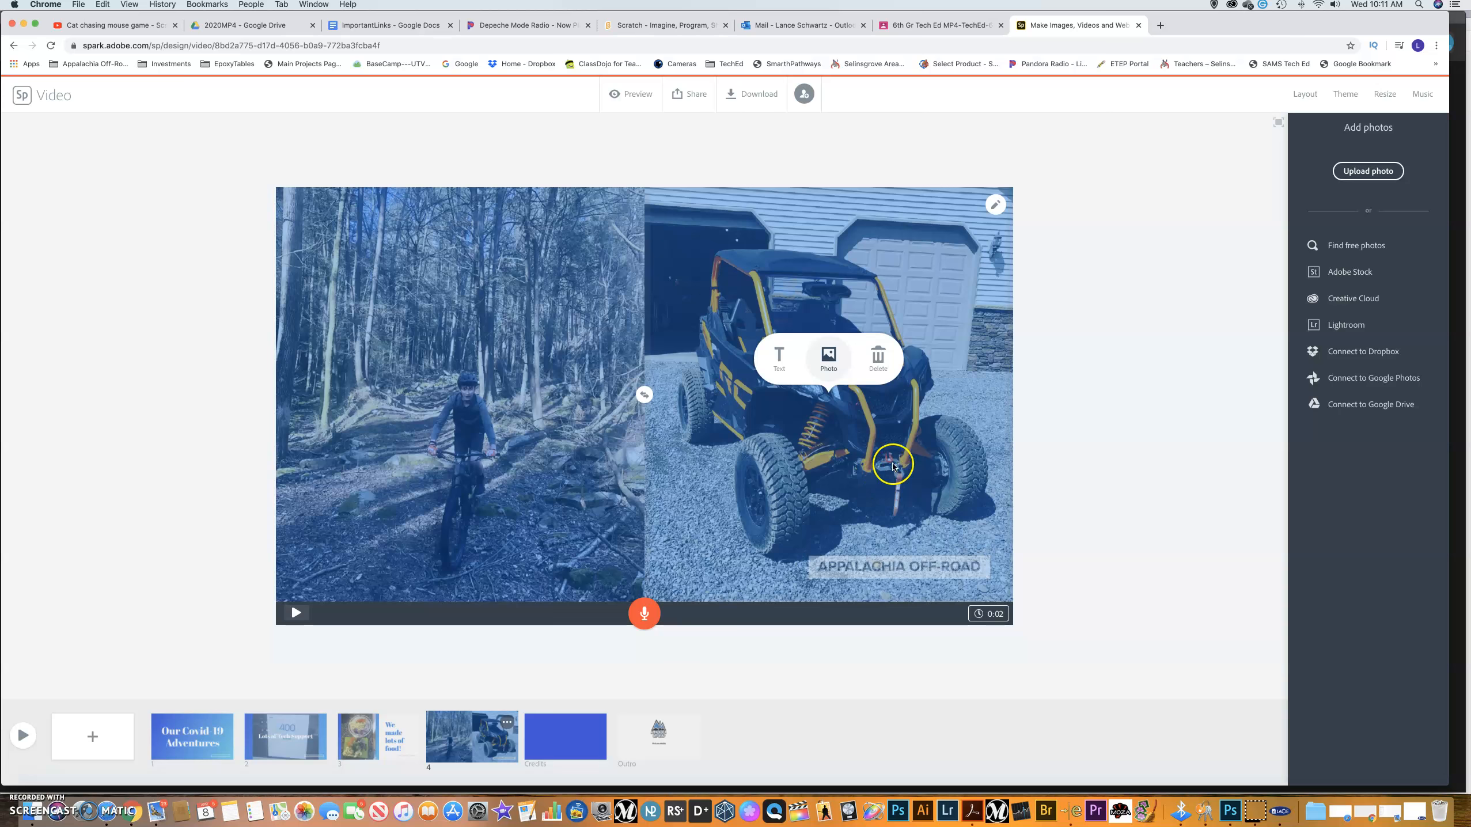
{"action": "left_click", "coordinate": [776, 366]}
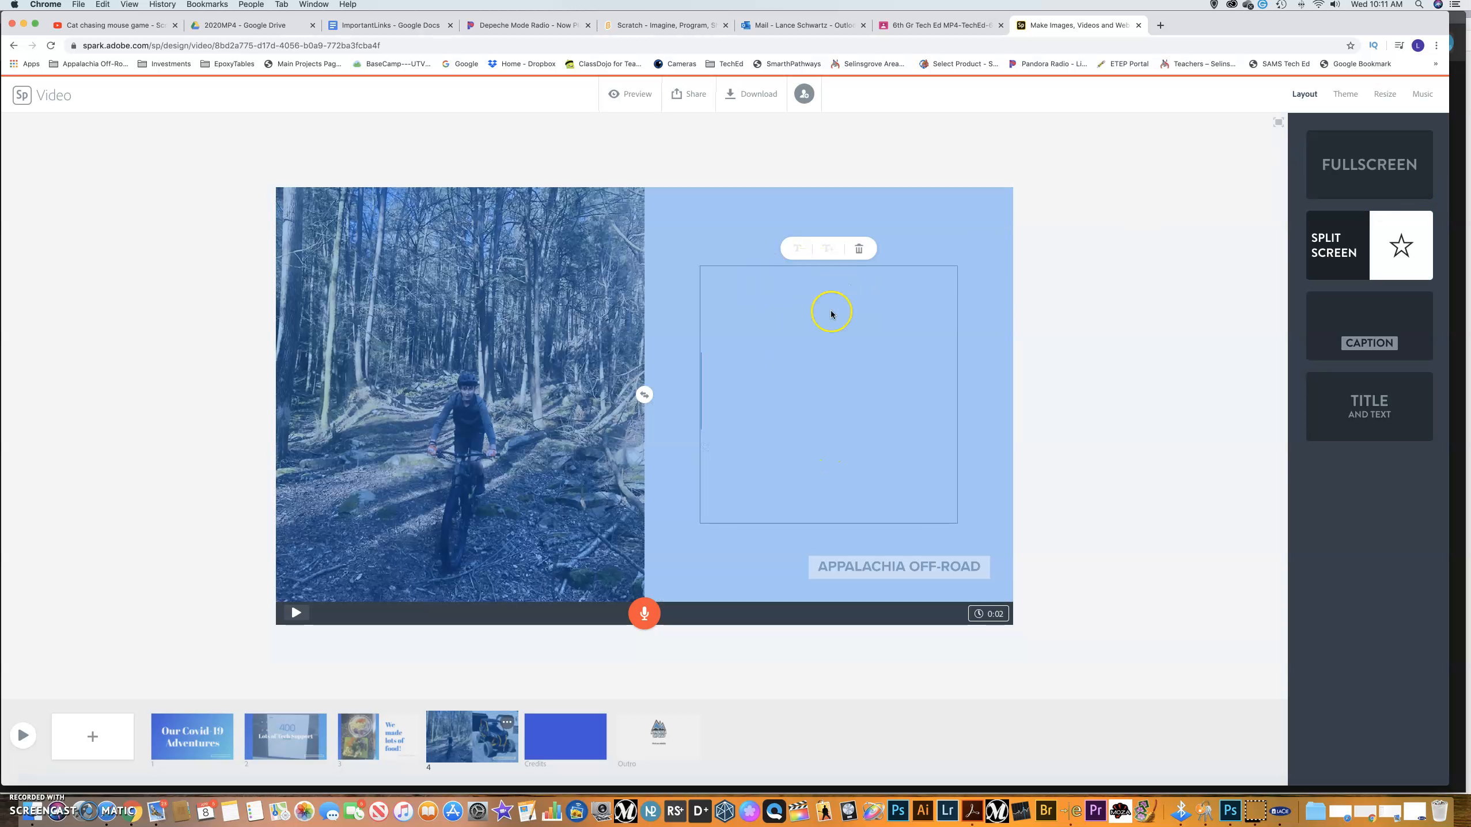
{"action": "key", "text": "super+z"}
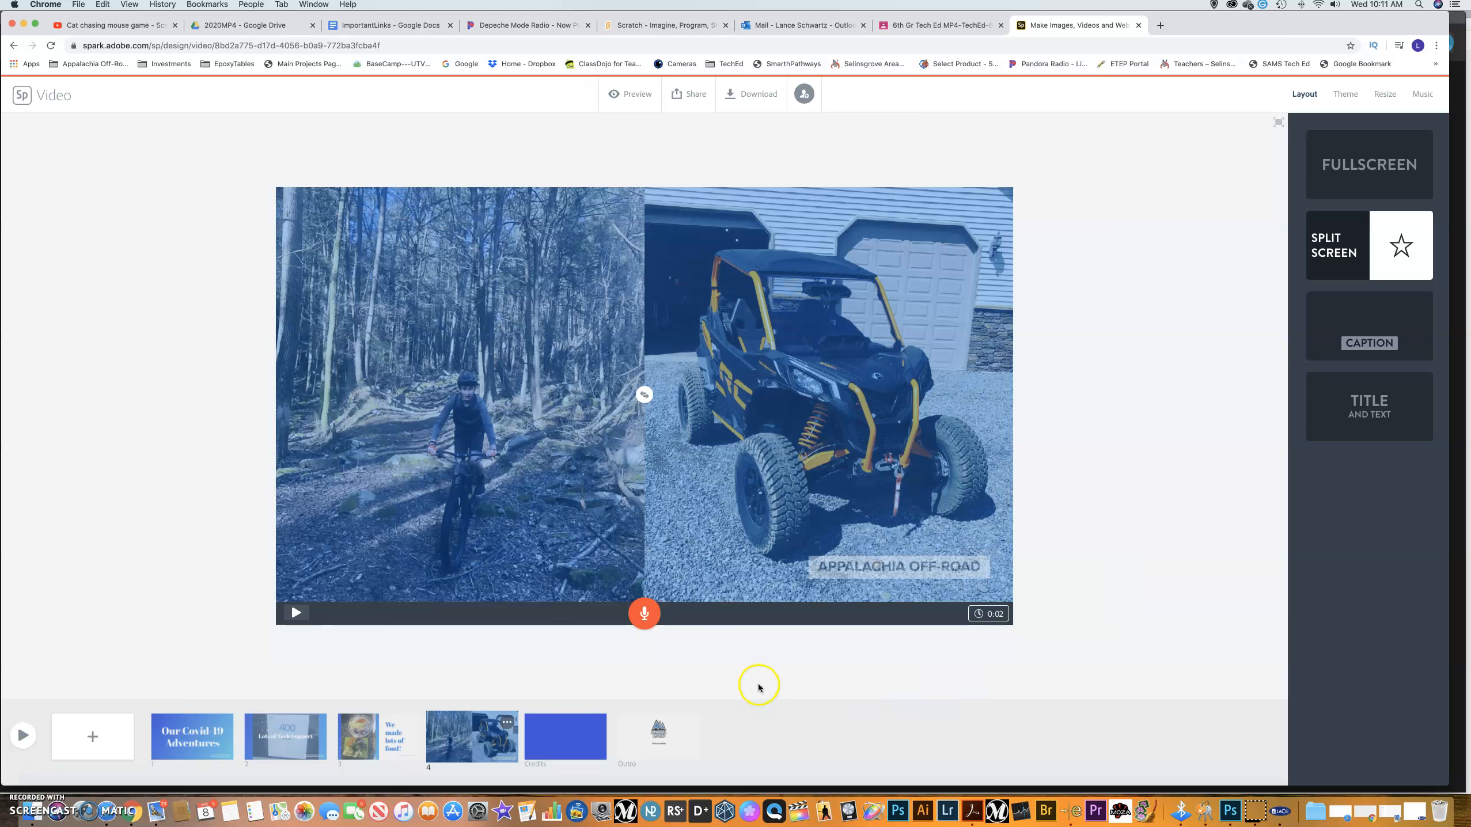
Compare the third slide's photo-and-text arrangement with the fourth slide's two photos.
{"action": "left_click", "coordinate": [359, 735]}
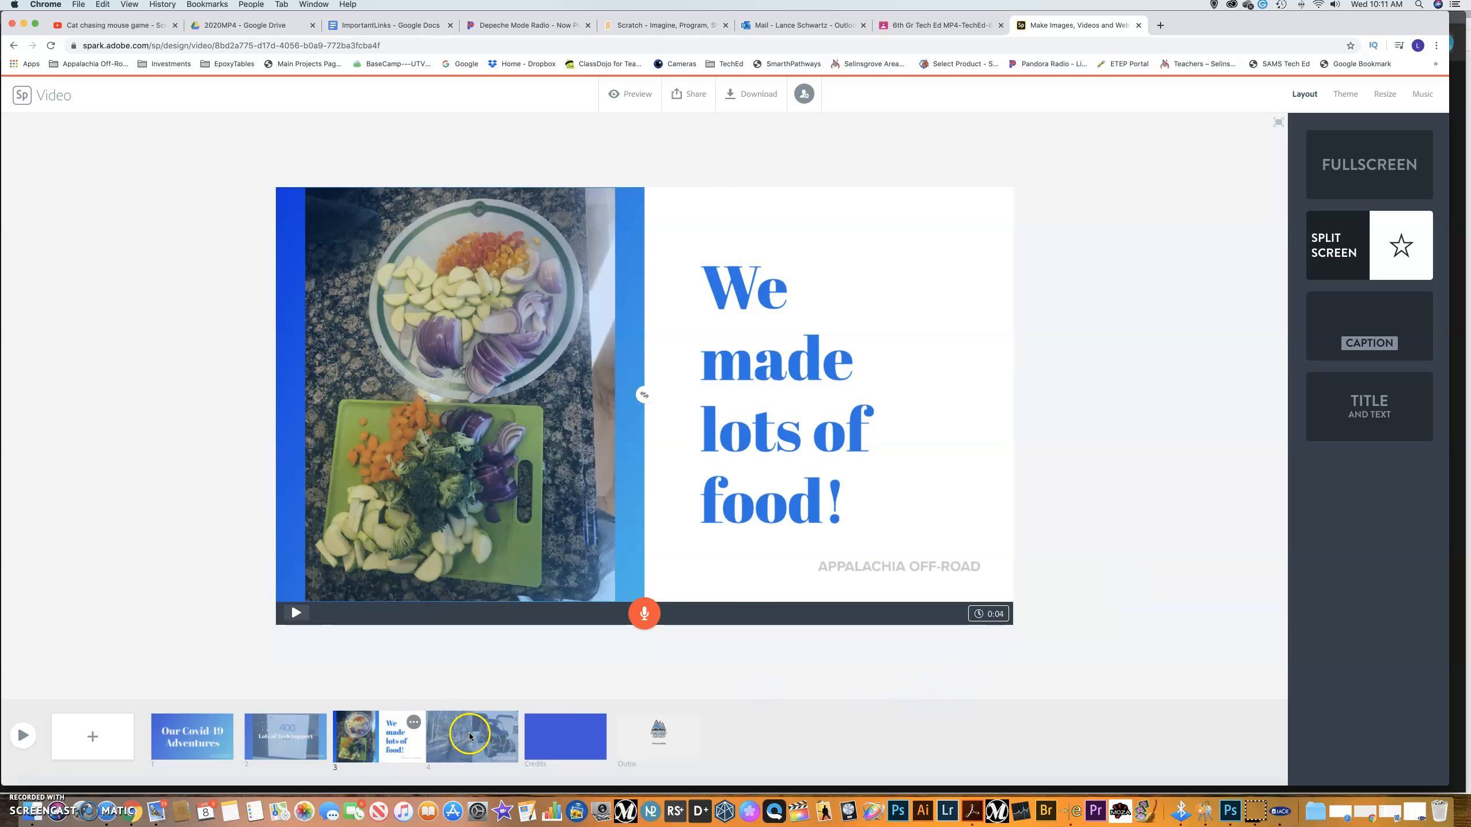
{"action": "left_click", "coordinate": [474, 736]}
{"action": "left_click", "coordinate": [842, 424]}
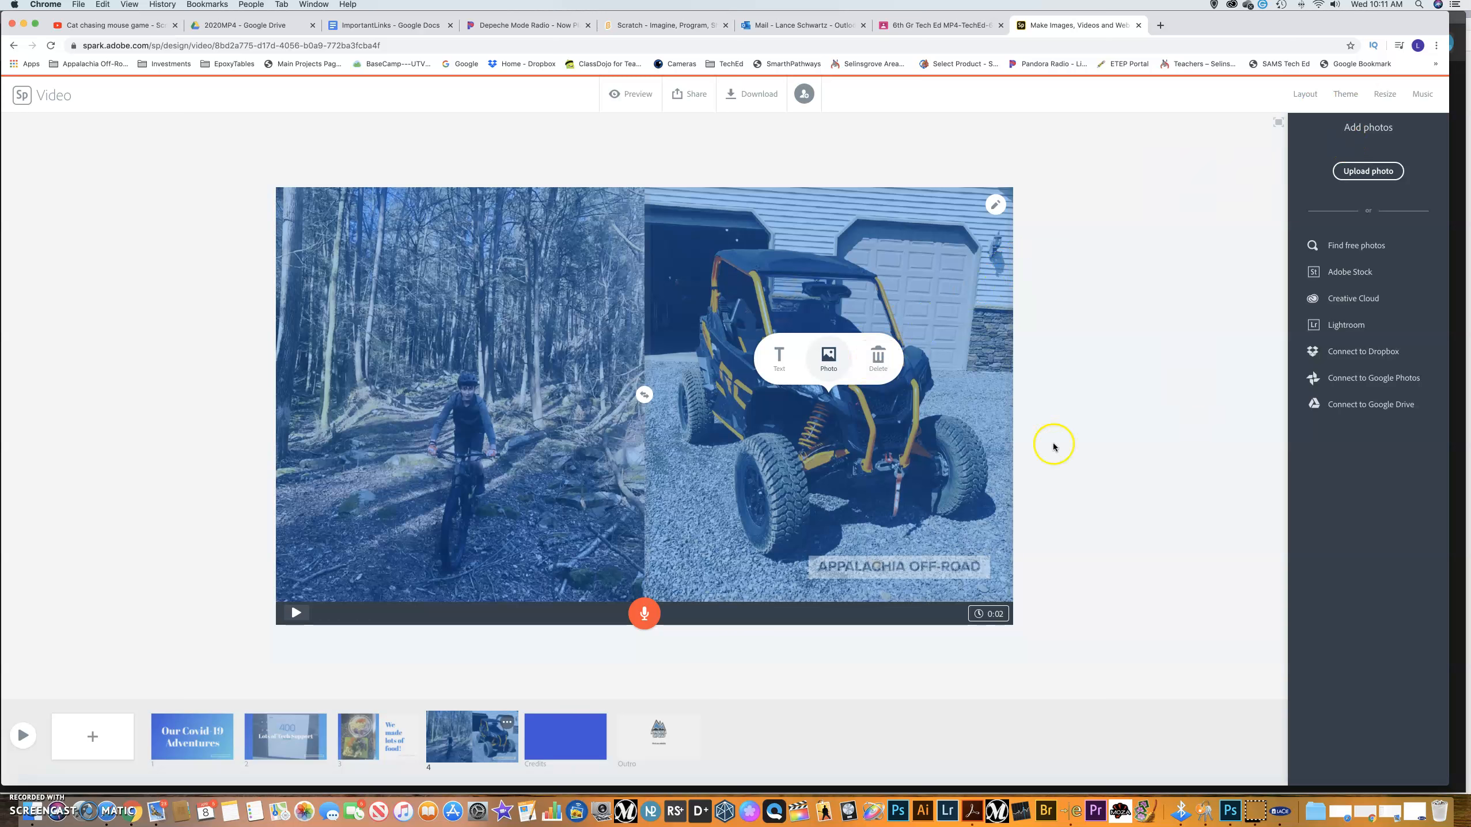
Add a fifth slide and upload the video IMG_6701.MOV to it.
{"action": "left_click", "coordinate": [80, 741]}
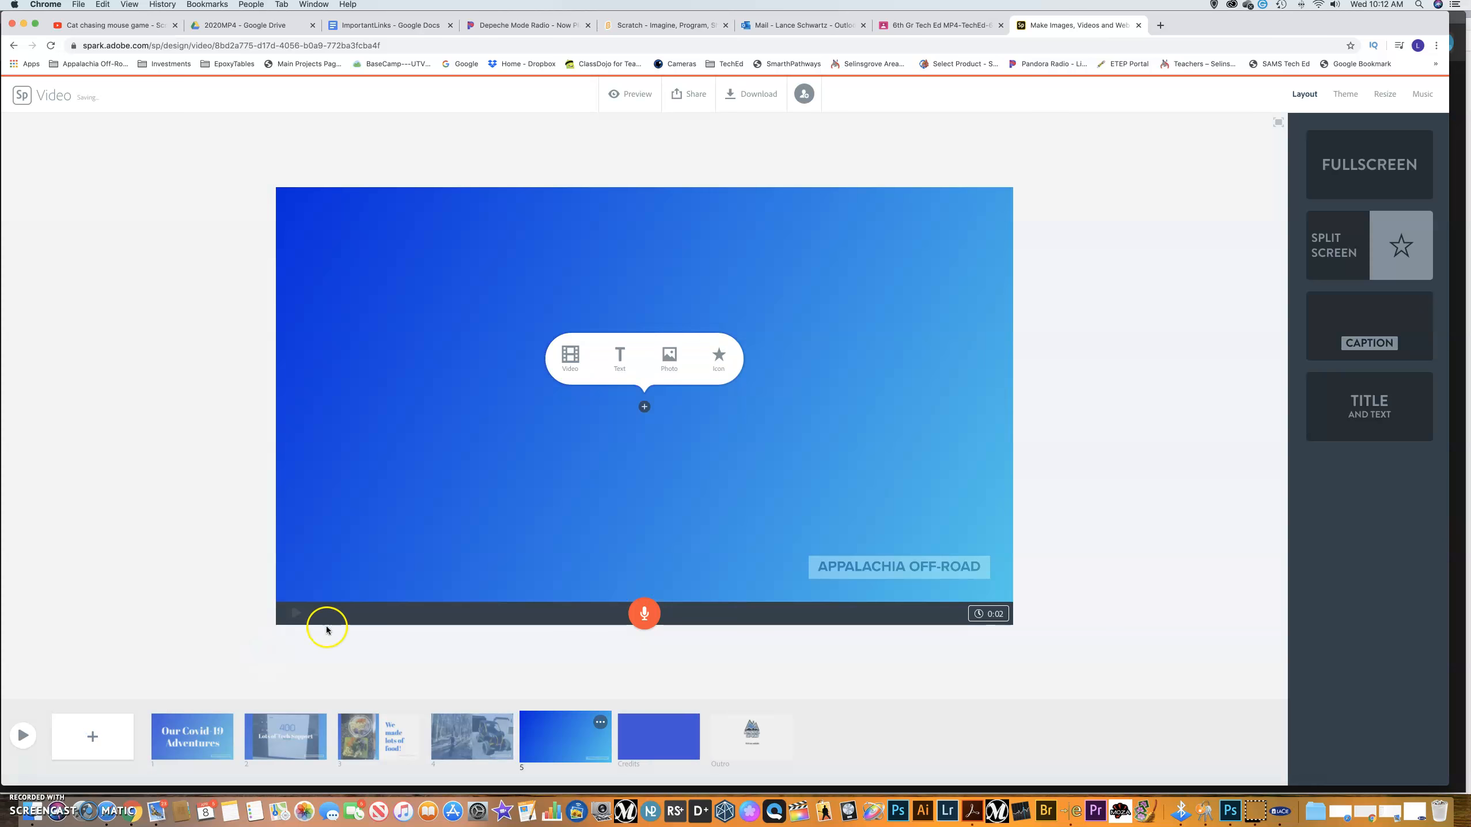
{"action": "left_click", "coordinate": [552, 376]}
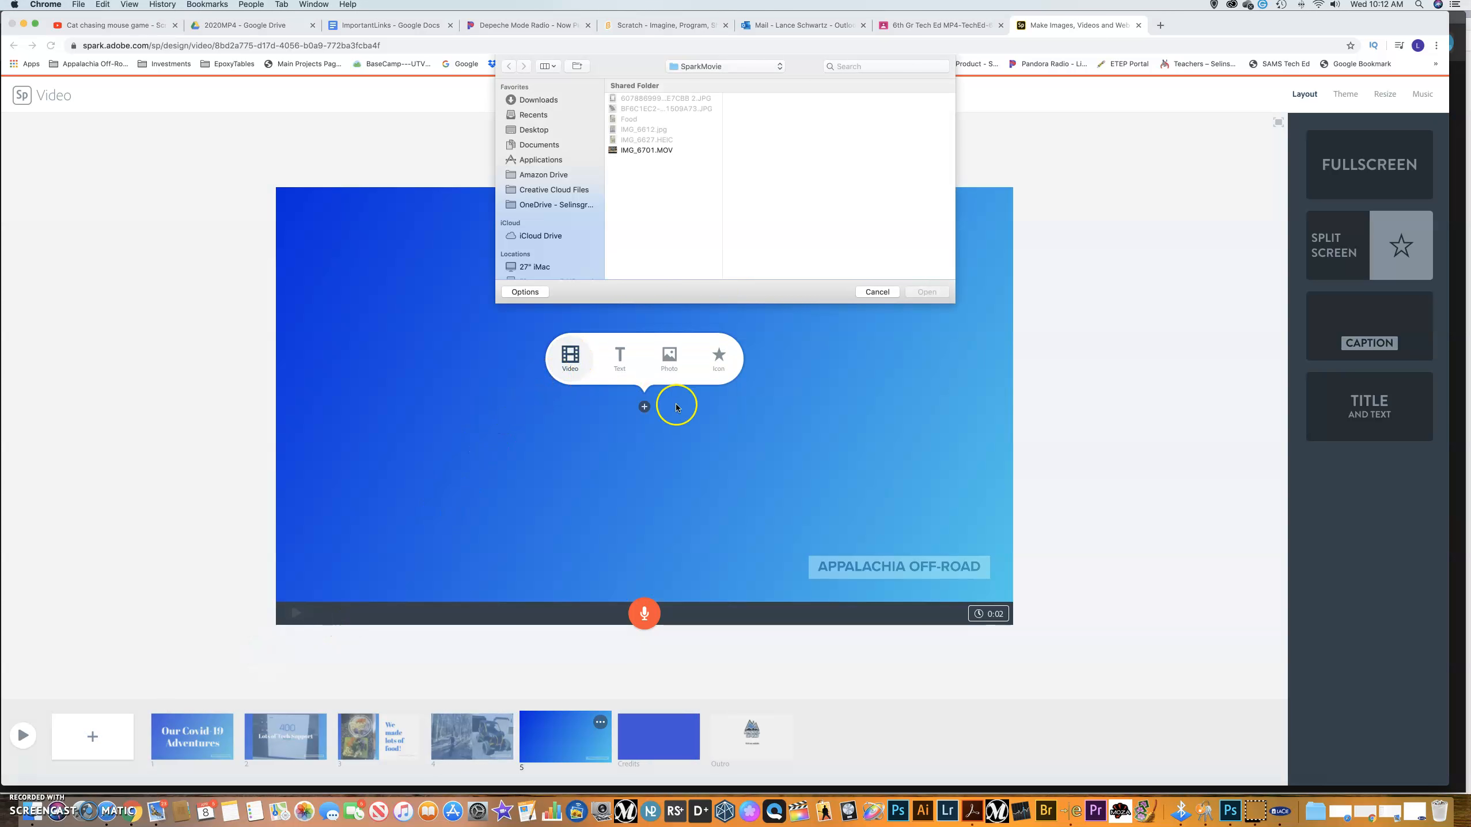
{"action": "left_click", "coordinate": [647, 151]}
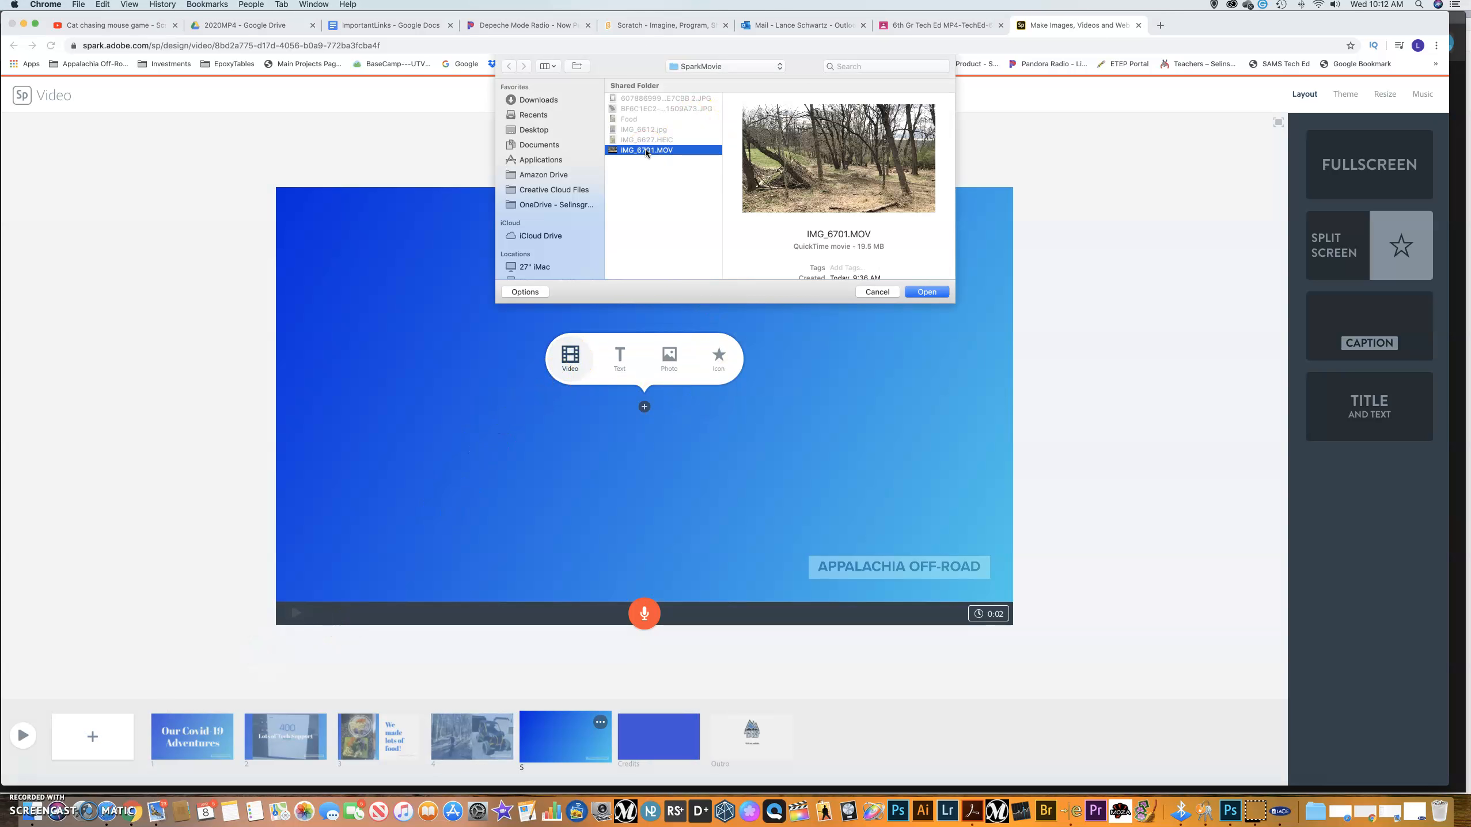
{"action": "left_click", "coordinate": [925, 292]}
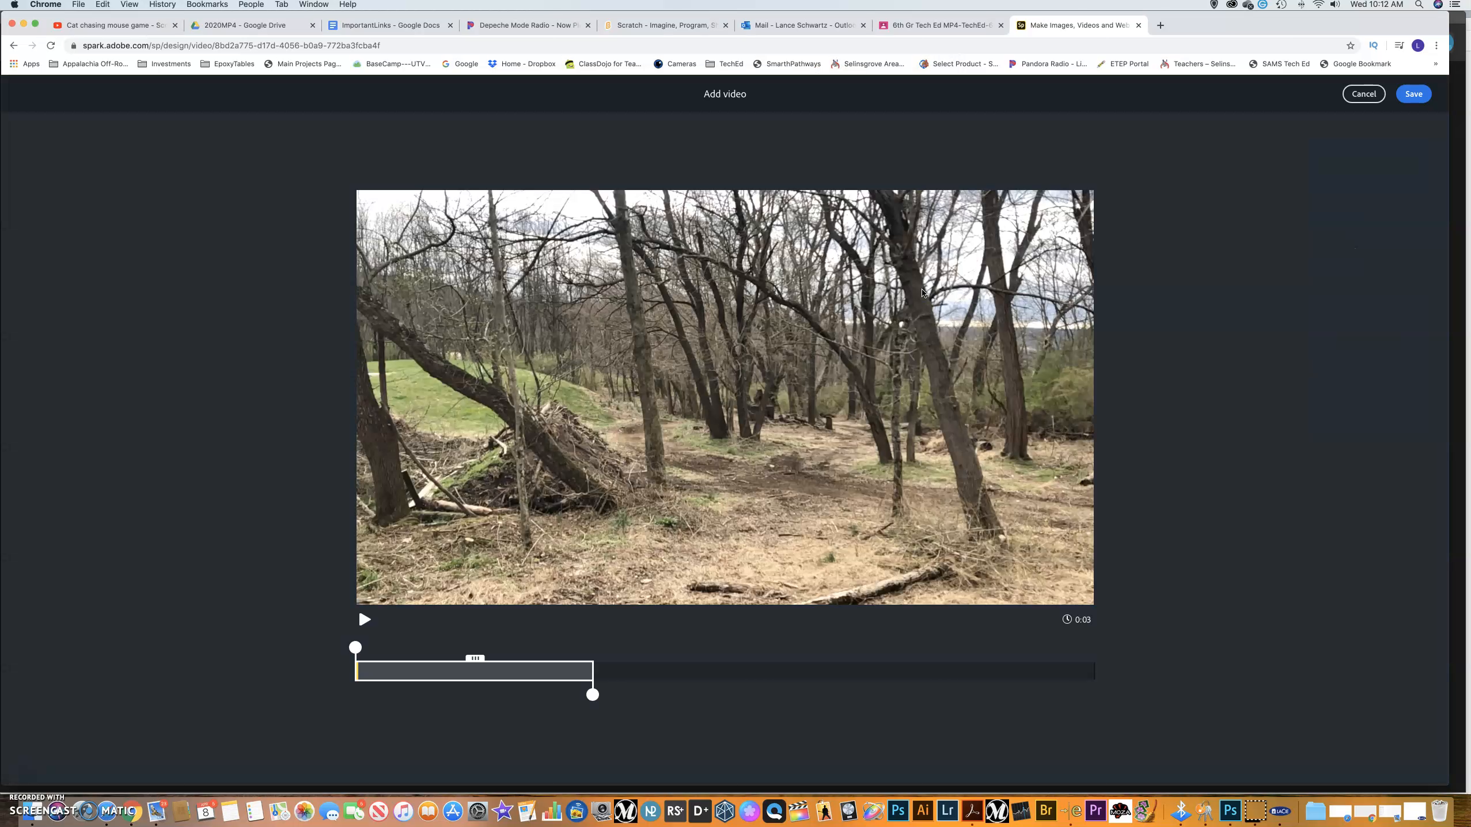
Extend the clip's selection to the end of the footage, trim the start to leave about 8 seconds, and preview it.
{"action": "left_click", "coordinate": [365, 618]}
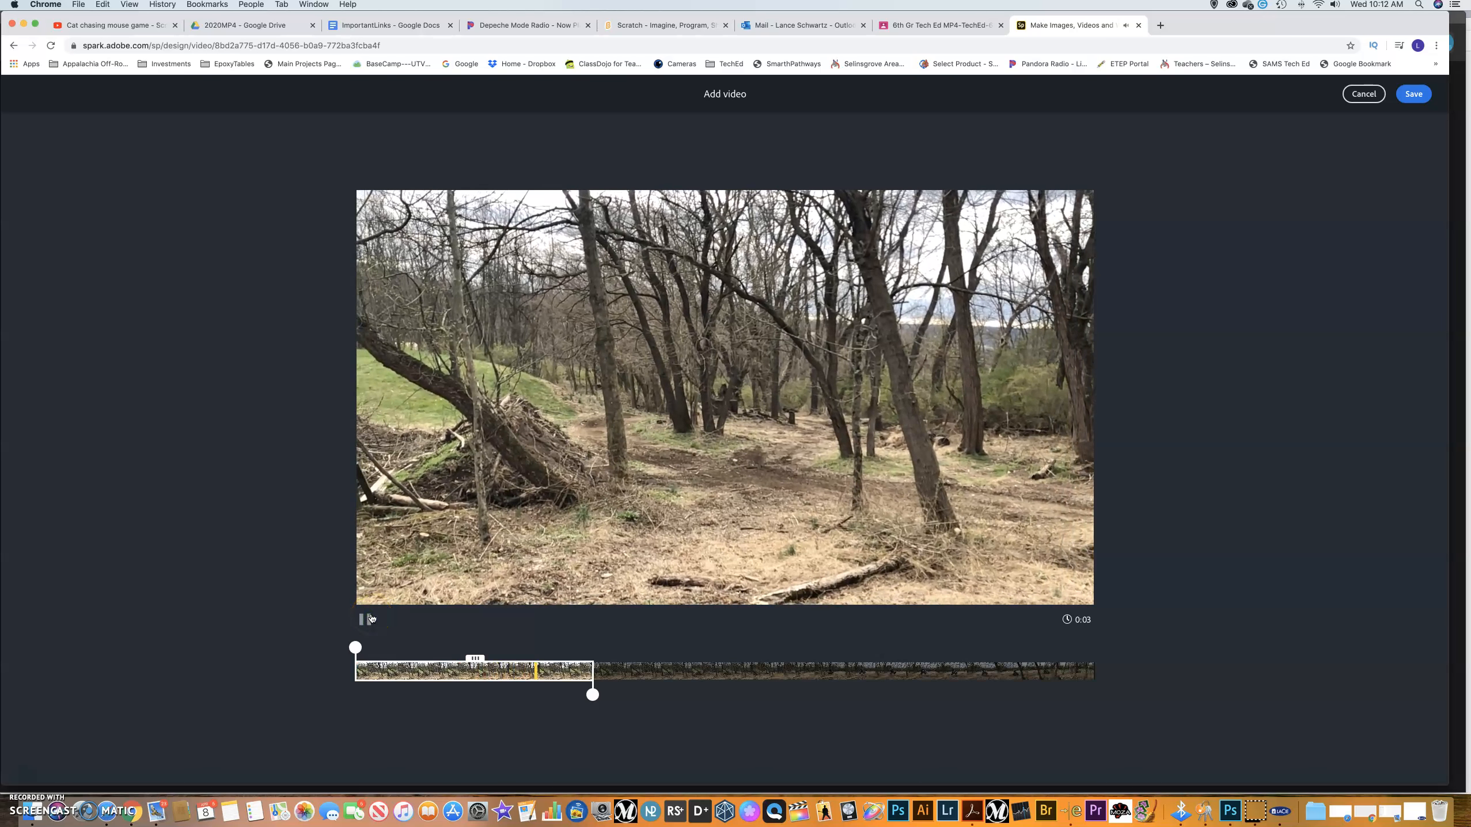
{"action": "left_click_drag", "start_coordinate": [593, 695], "coordinate": [1094, 699]}
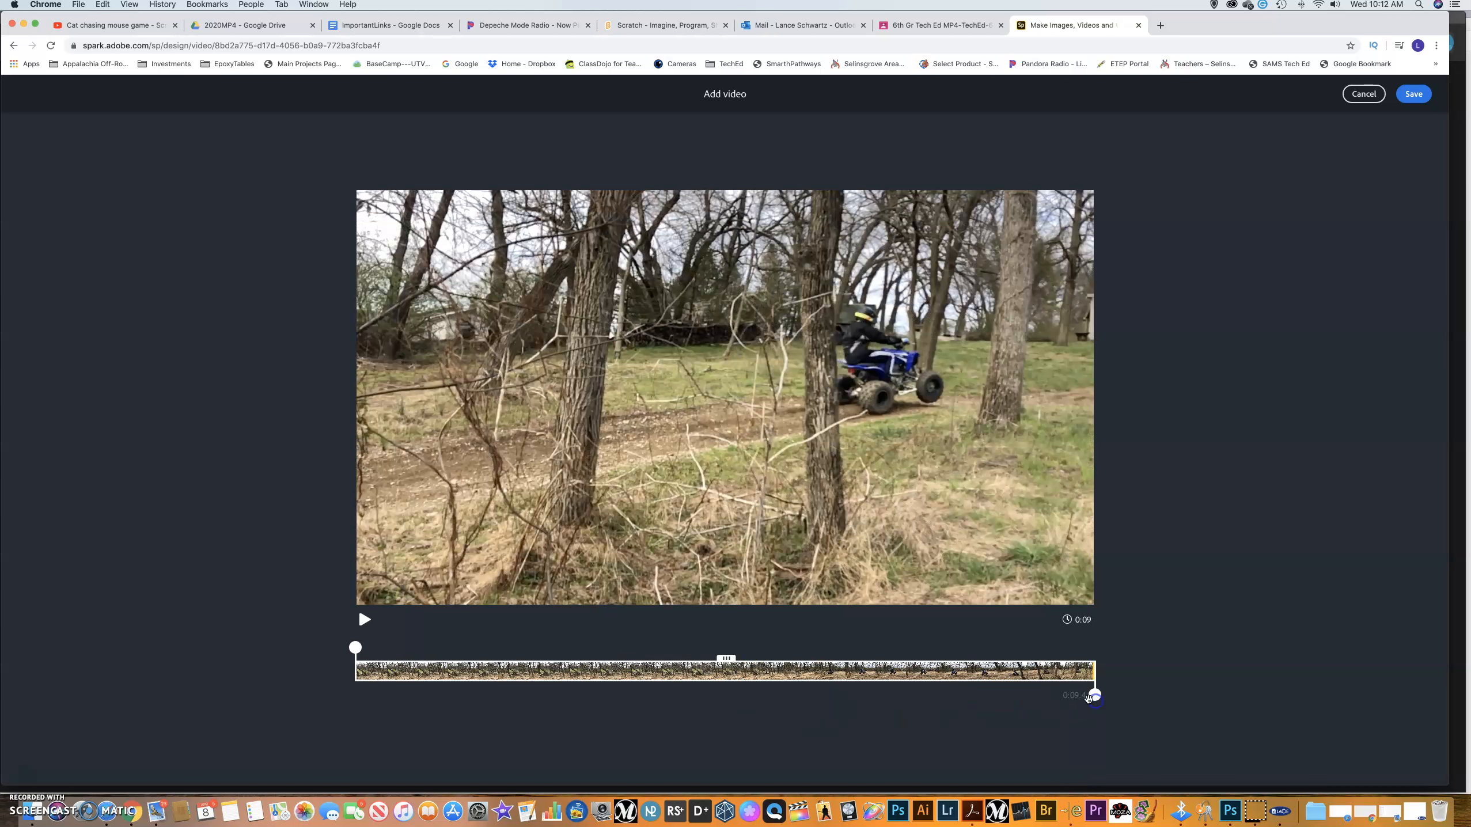
{"action": "left_click_drag", "start_coordinate": [355, 647], "coordinate": [455, 649]}
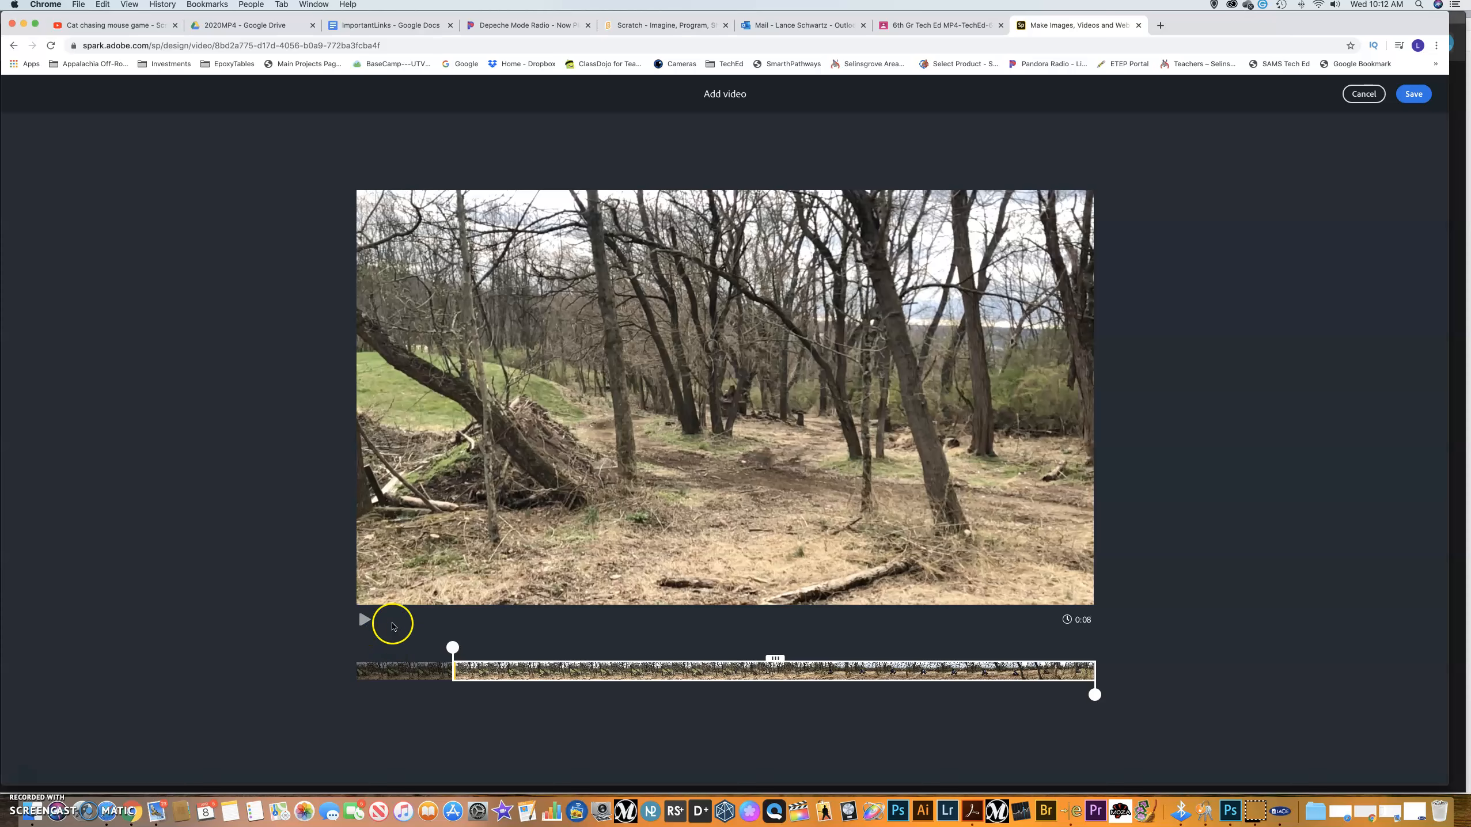
{"action": "left_click", "coordinate": [364, 620]}
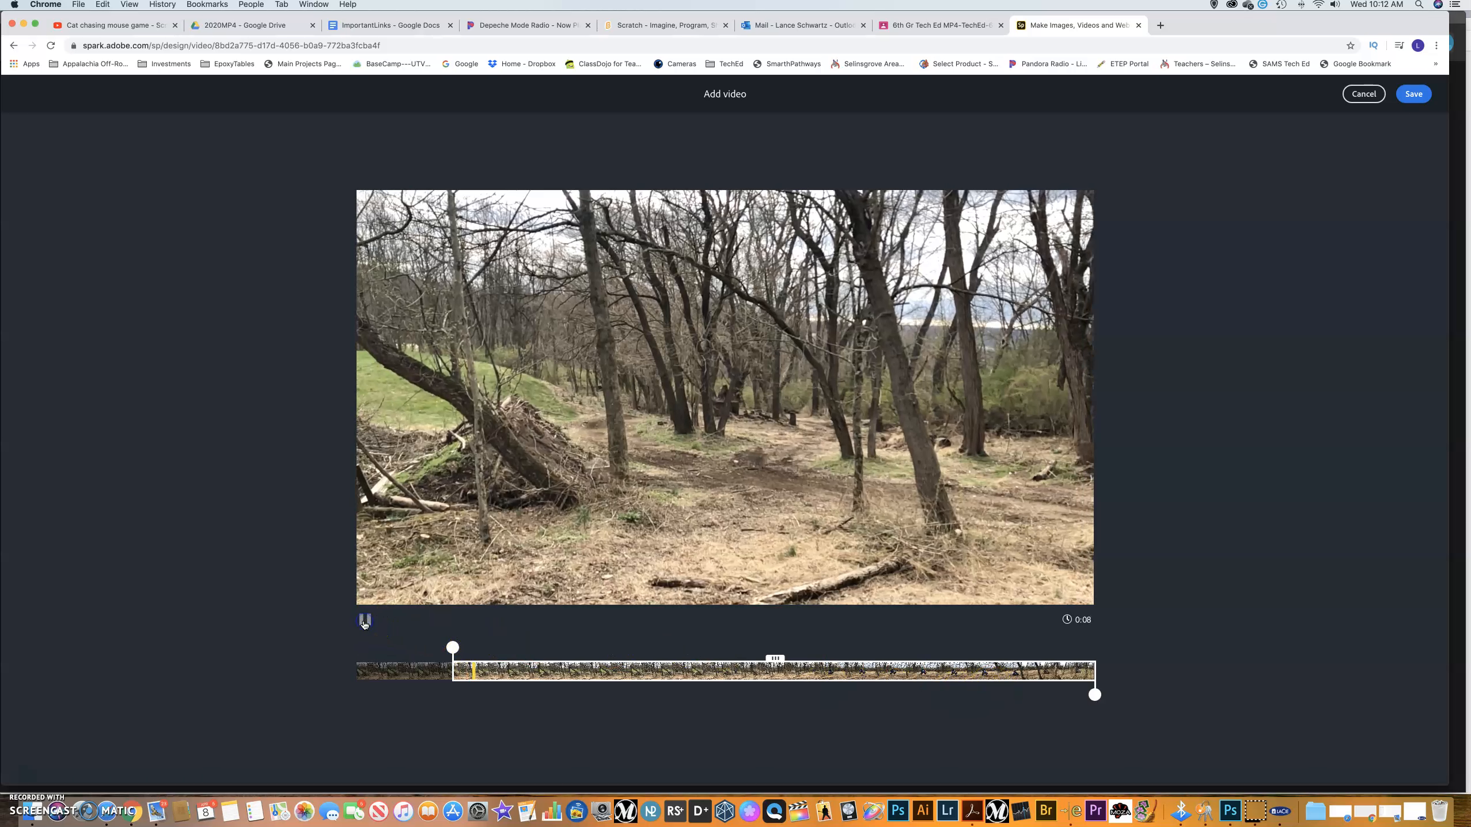
{"action": "left_click", "coordinate": [364, 621]}
Trim the clip's start further to leave about 6 seconds, preview it, and save the video to the fifth slide.
{"action": "left_click_drag", "start_coordinate": [453, 647], "coordinate": [584, 648]}
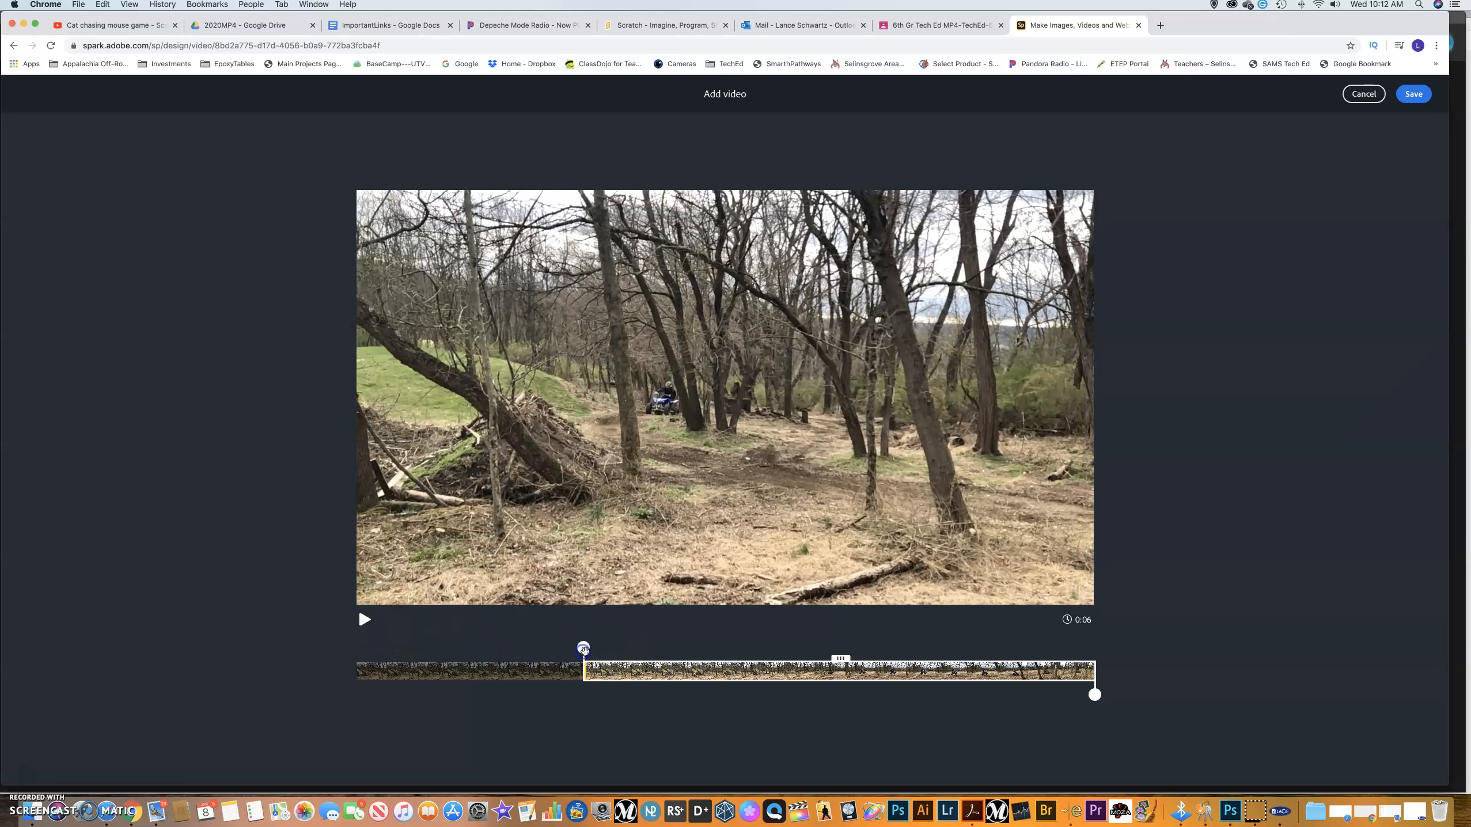
{"action": "left_click", "coordinate": [364, 619]}
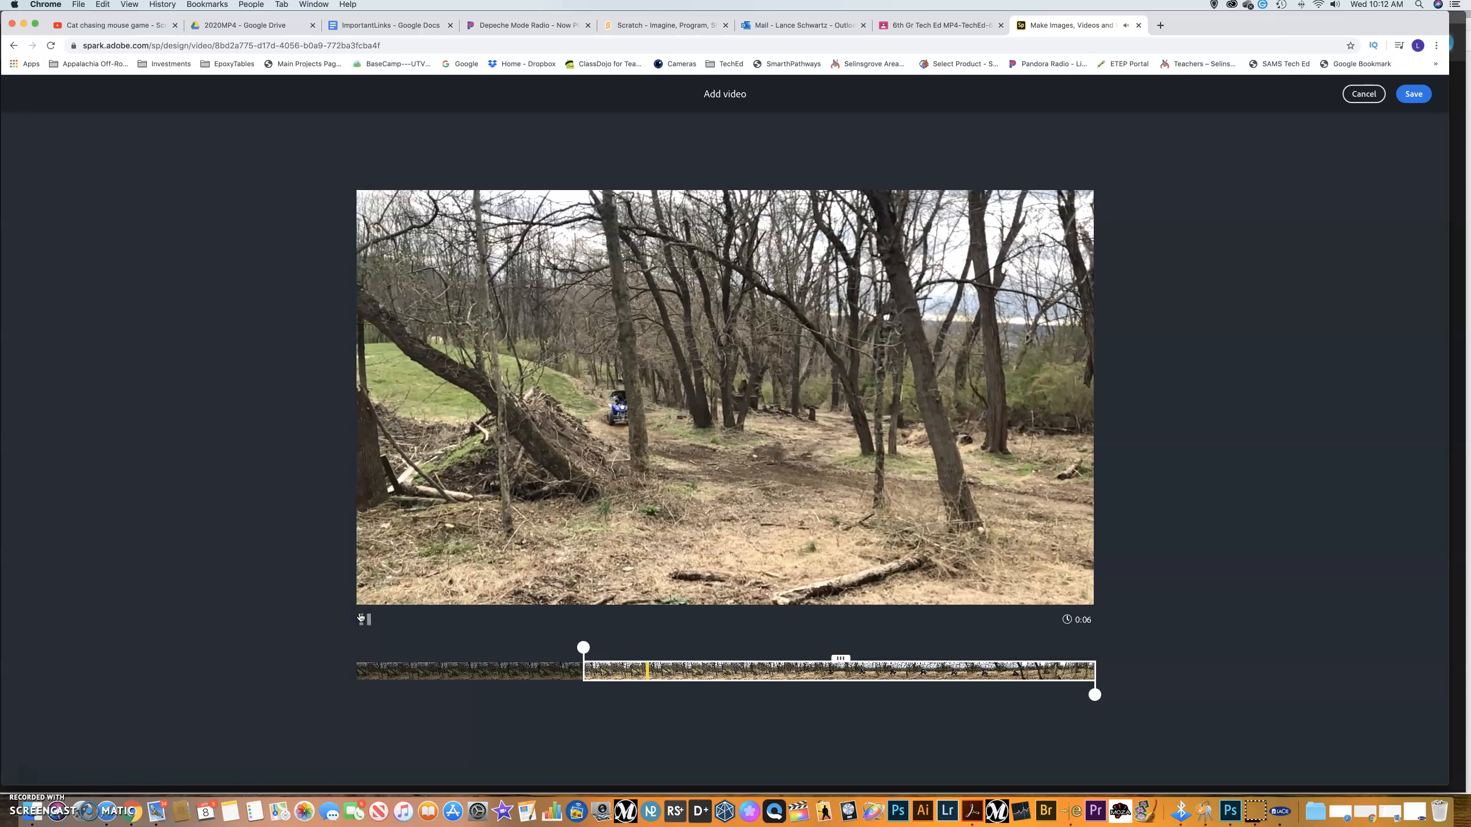
{"action": "left_click_drag", "start_coordinate": [584, 647], "coordinate": [547, 648]}
{"action": "left_click", "coordinate": [364, 618]}
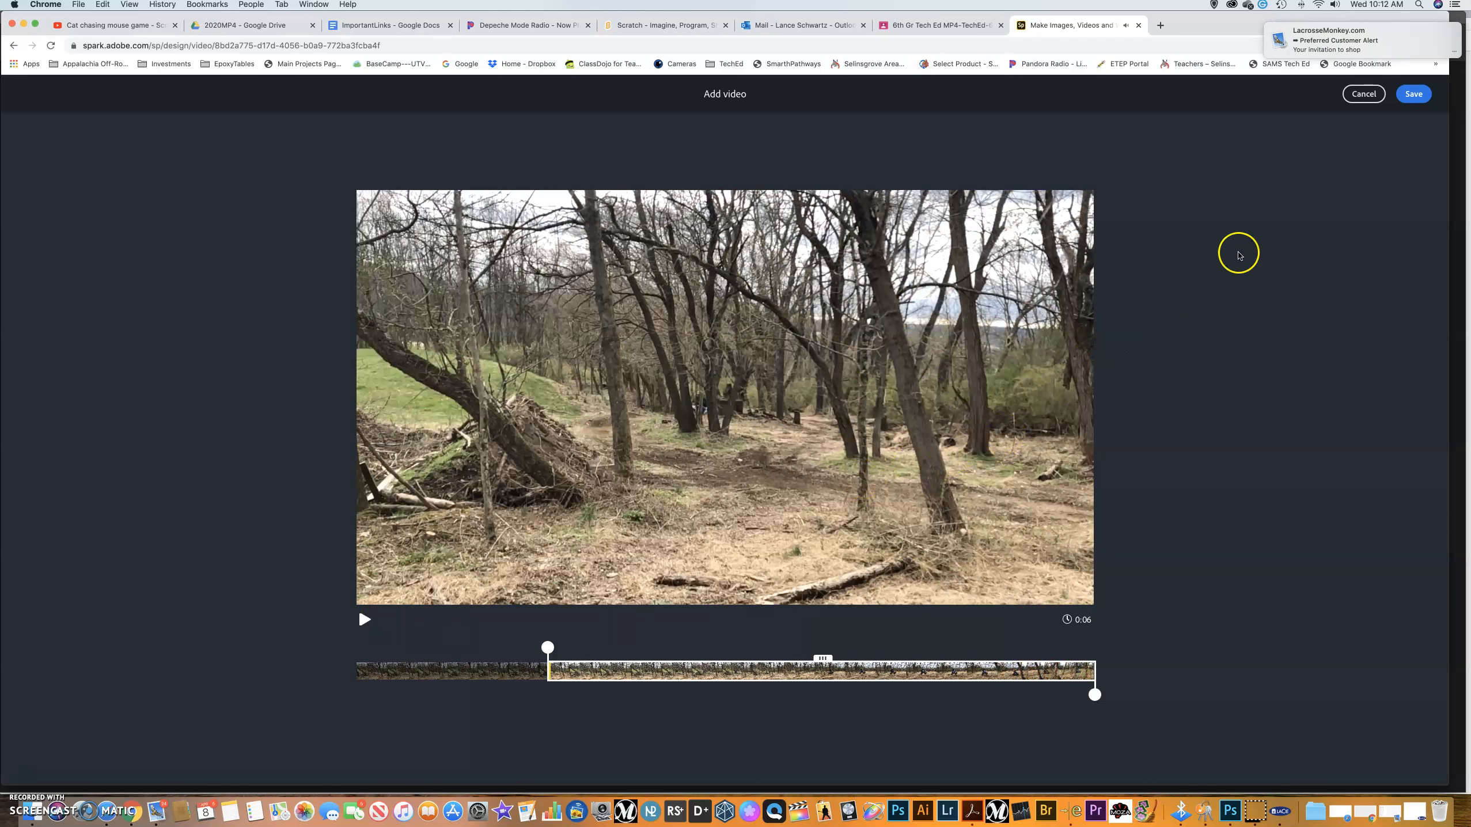
{"action": "left_click", "coordinate": [1411, 101]}
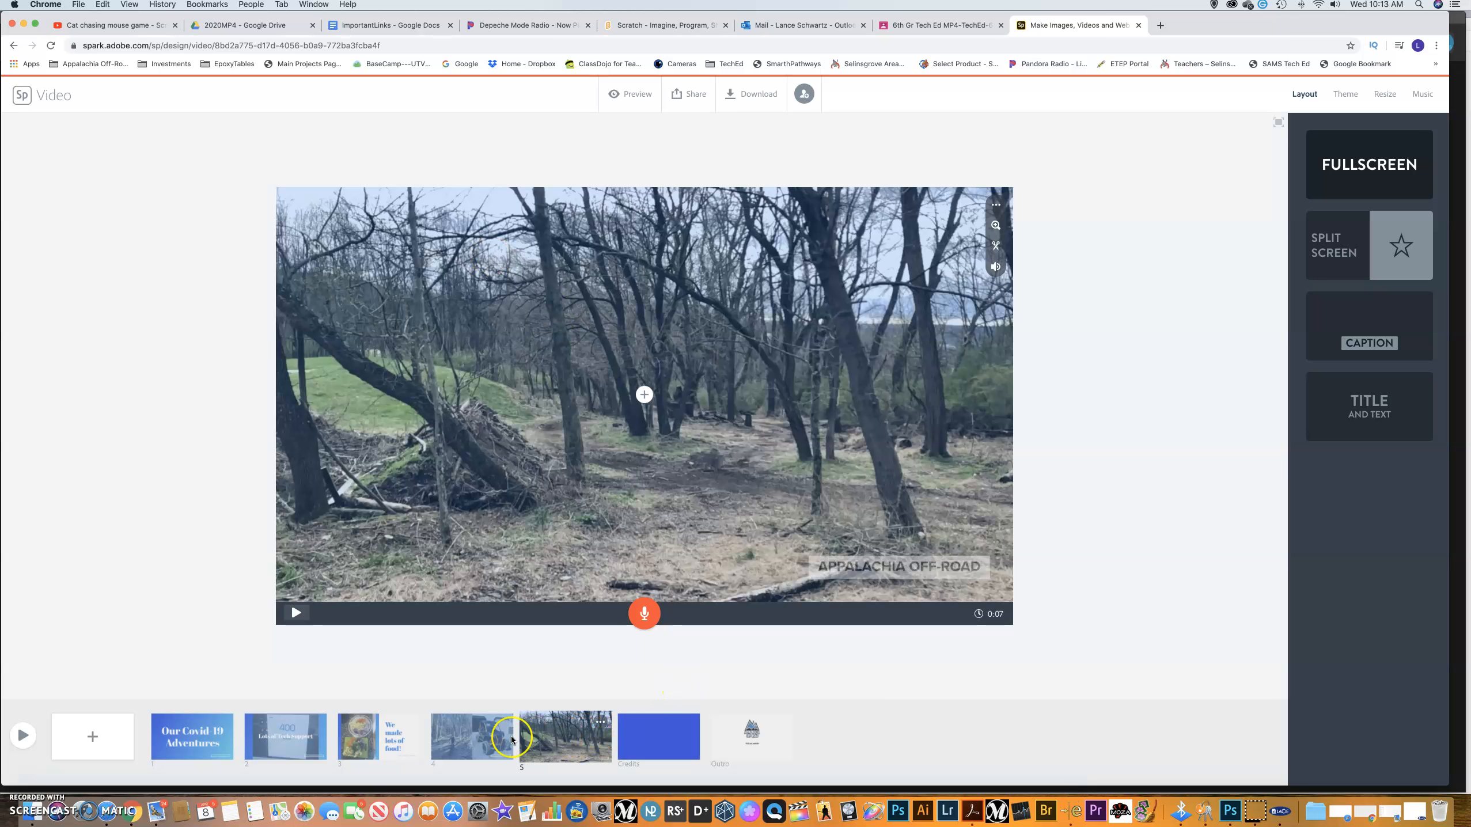
Move the two-photo slide after the video slide and swap its two photos.
{"action": "left_click_drag", "start_coordinate": [463, 736], "coordinate": [555, 728]}
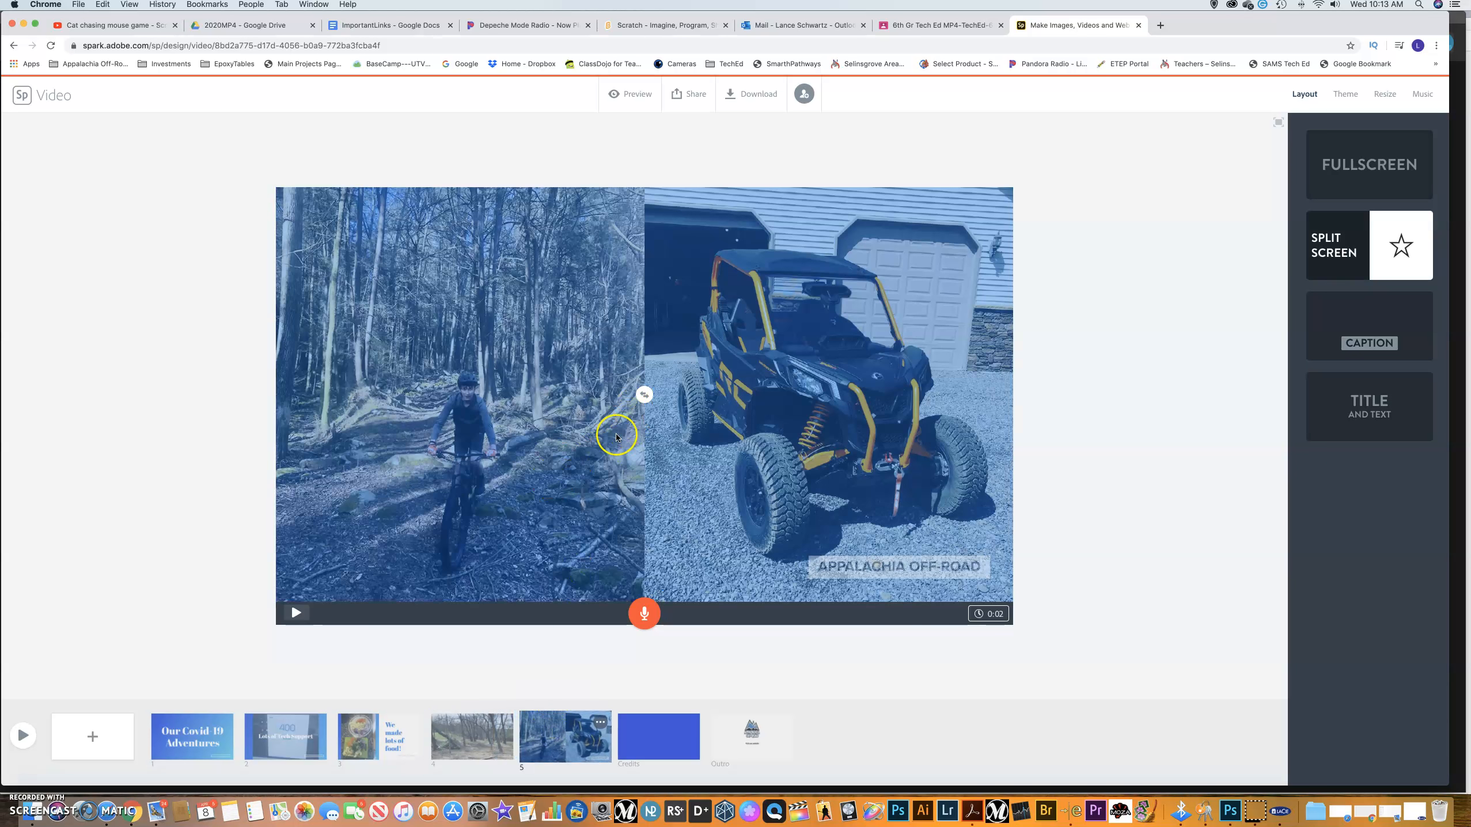
{"action": "left_click", "coordinate": [642, 396]}
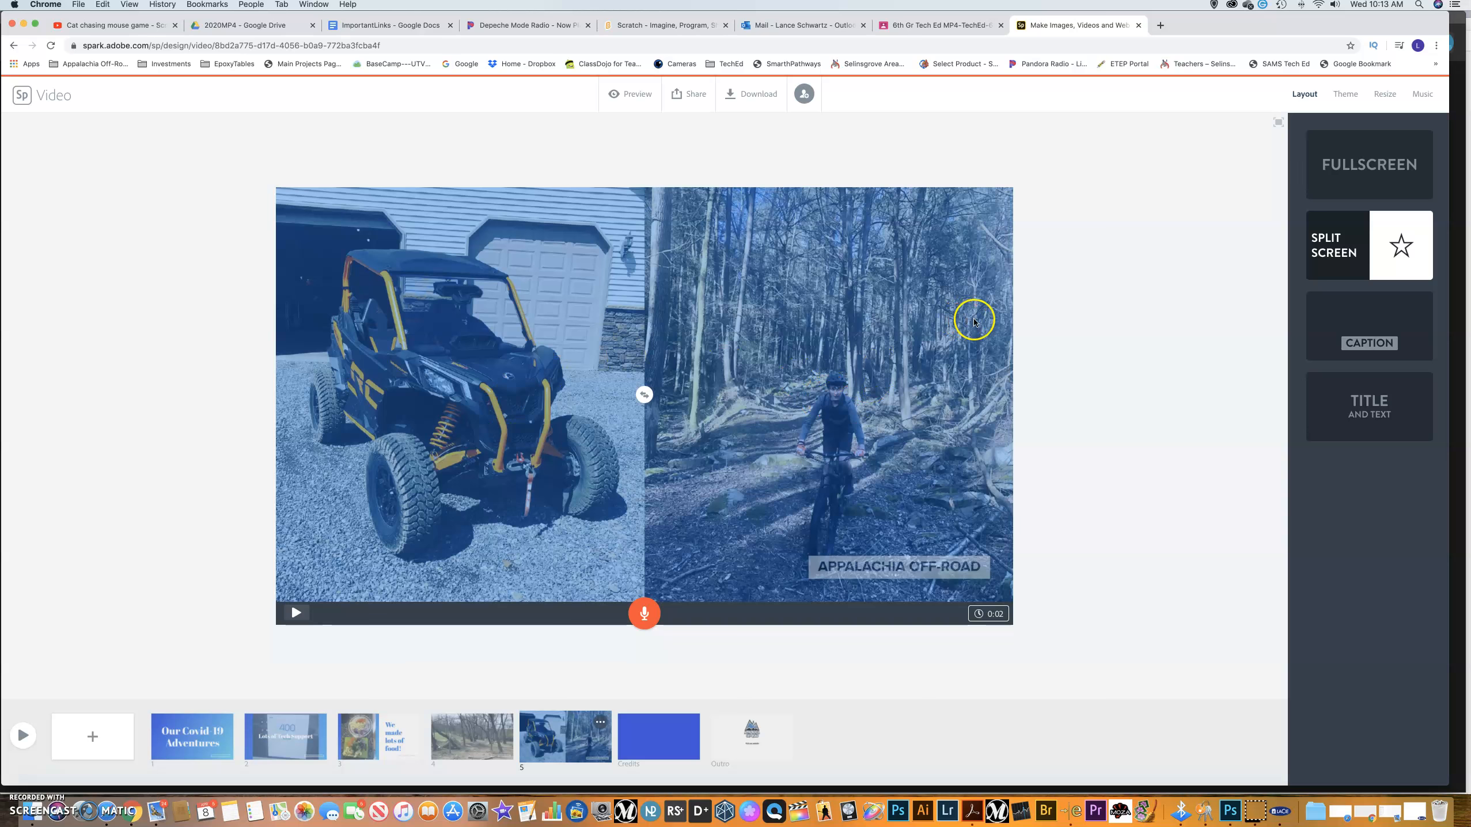
Apply the Dark theme of the Appalachia Off-Road brand to the slideshow.
{"action": "left_click", "coordinate": [1346, 96]}
{"action": "scroll", "coordinate": [1358, 243], "scroll_direction": "up", "scroll_amount": 5}
{"action": "left_click", "coordinate": [1353, 284]}
{"action": "left_click", "coordinate": [1339, 354]}
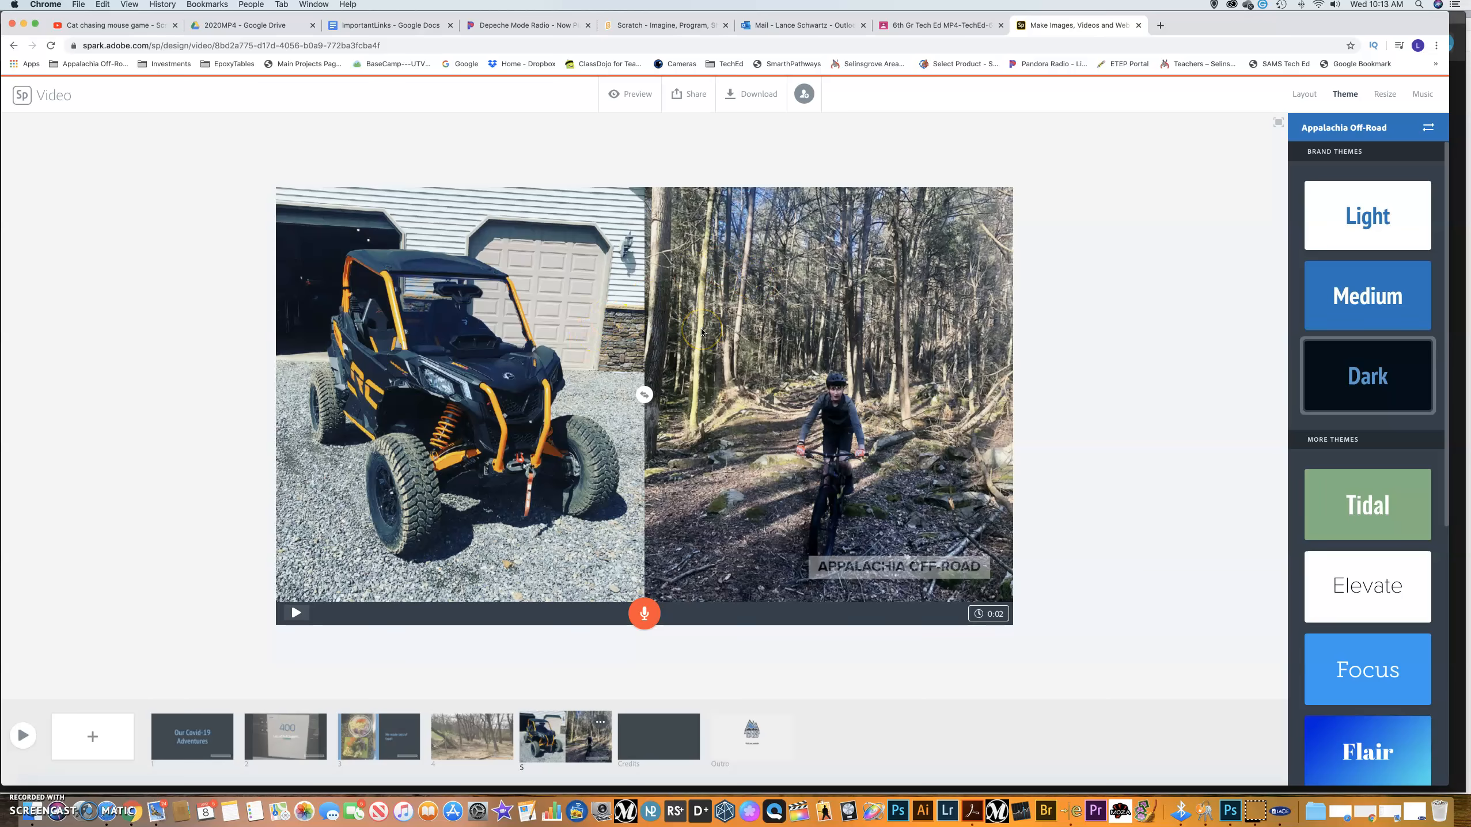
On the Credits slide, fill the text under "Created with work by" with the lines "Video Credit - alskjflaskjfljk" and "Photo Credit -".
{"action": "left_click", "coordinate": [761, 333]}
{"action": "left_click", "coordinate": [658, 735]}
{"action": "left_click", "coordinate": [706, 441]}
{"action": "left_click", "coordinate": [640, 458]}
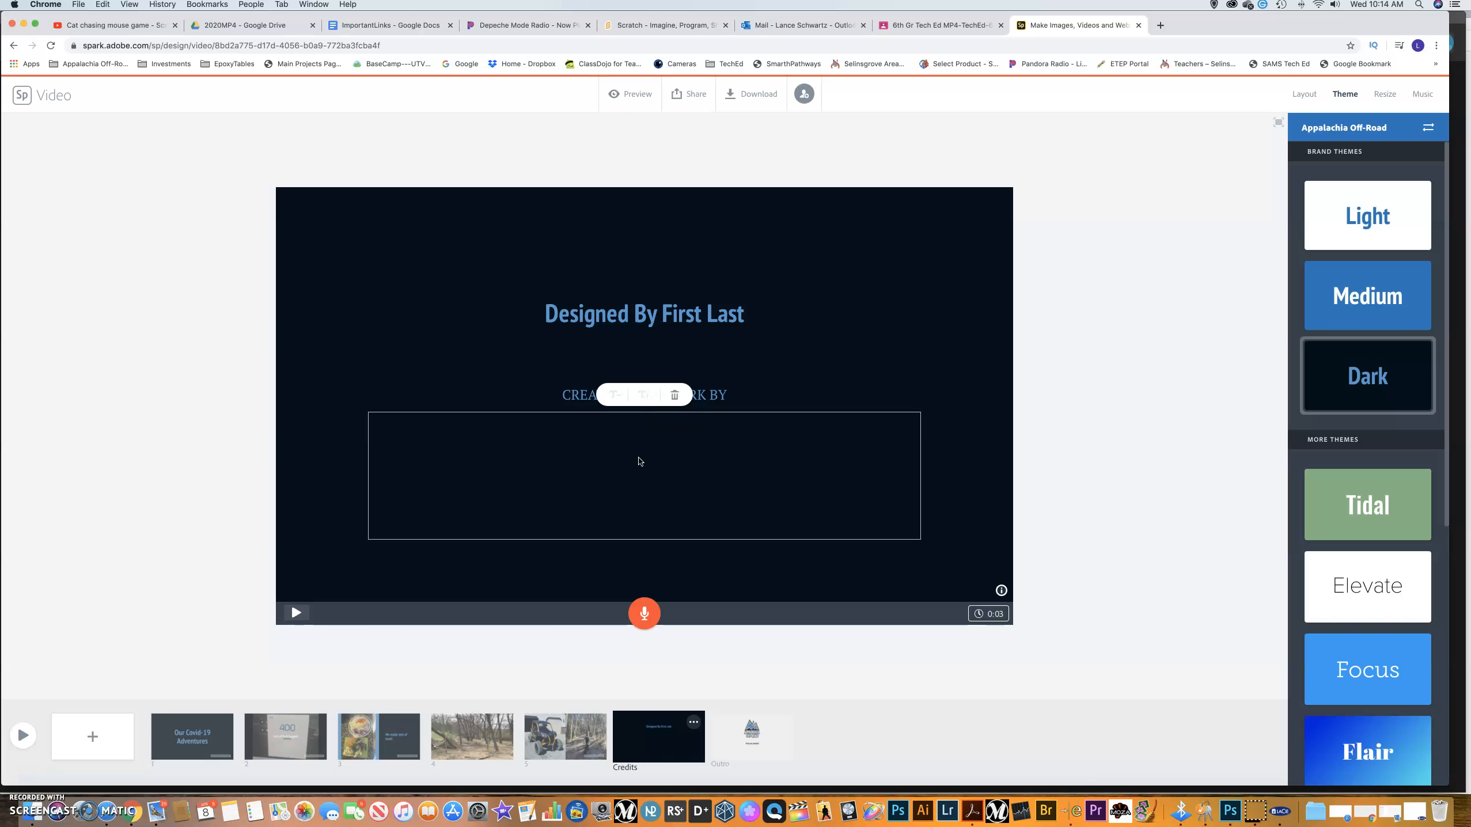
{"action": "type", "text": "Video"}
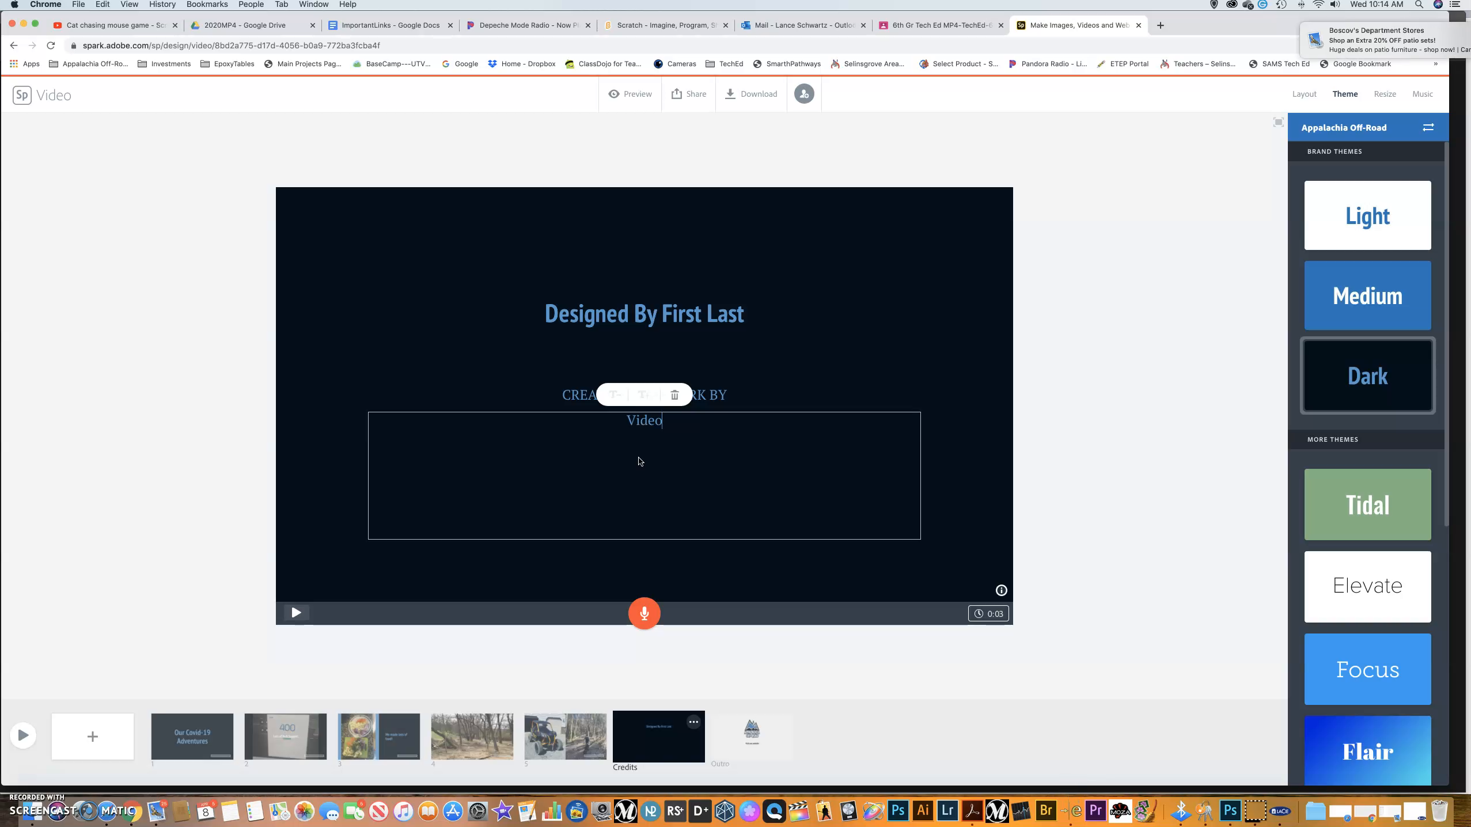
{"action": "type", "text": " Credit - alskjflaskjfljk"}
{"action": "key", "text": "Return"}
{"action": "type", "text": "P"}
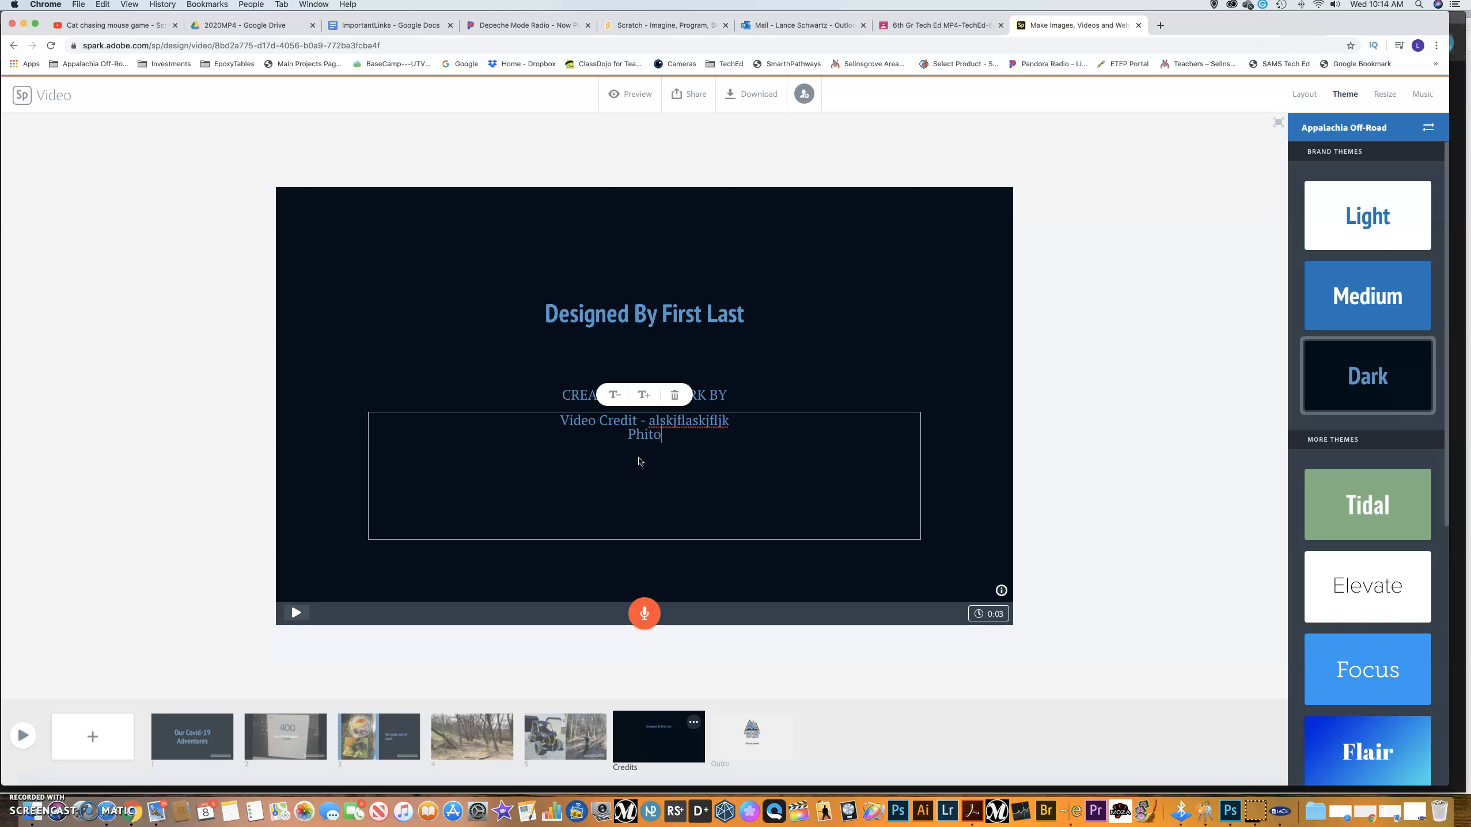
{"action": "type", "text": "hoto Credit -"}
Delete the filler text after "Video Credit -" on the Credits slide and finish editing the text.
{"action": "left_click_drag", "start_coordinate": [731, 422], "coordinate": [666, 417]}
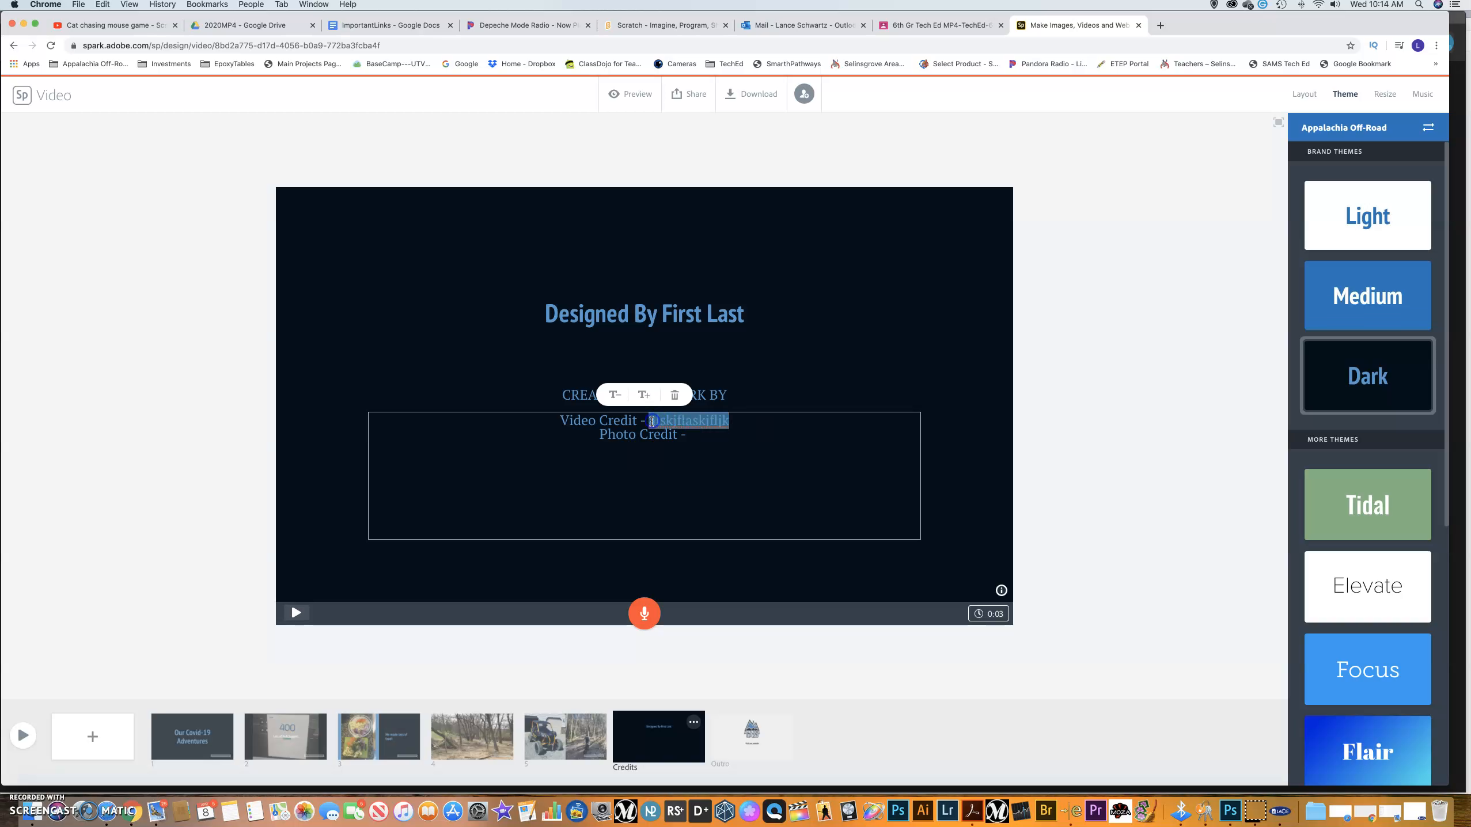
{"action": "key", "text": "BackSpace"}
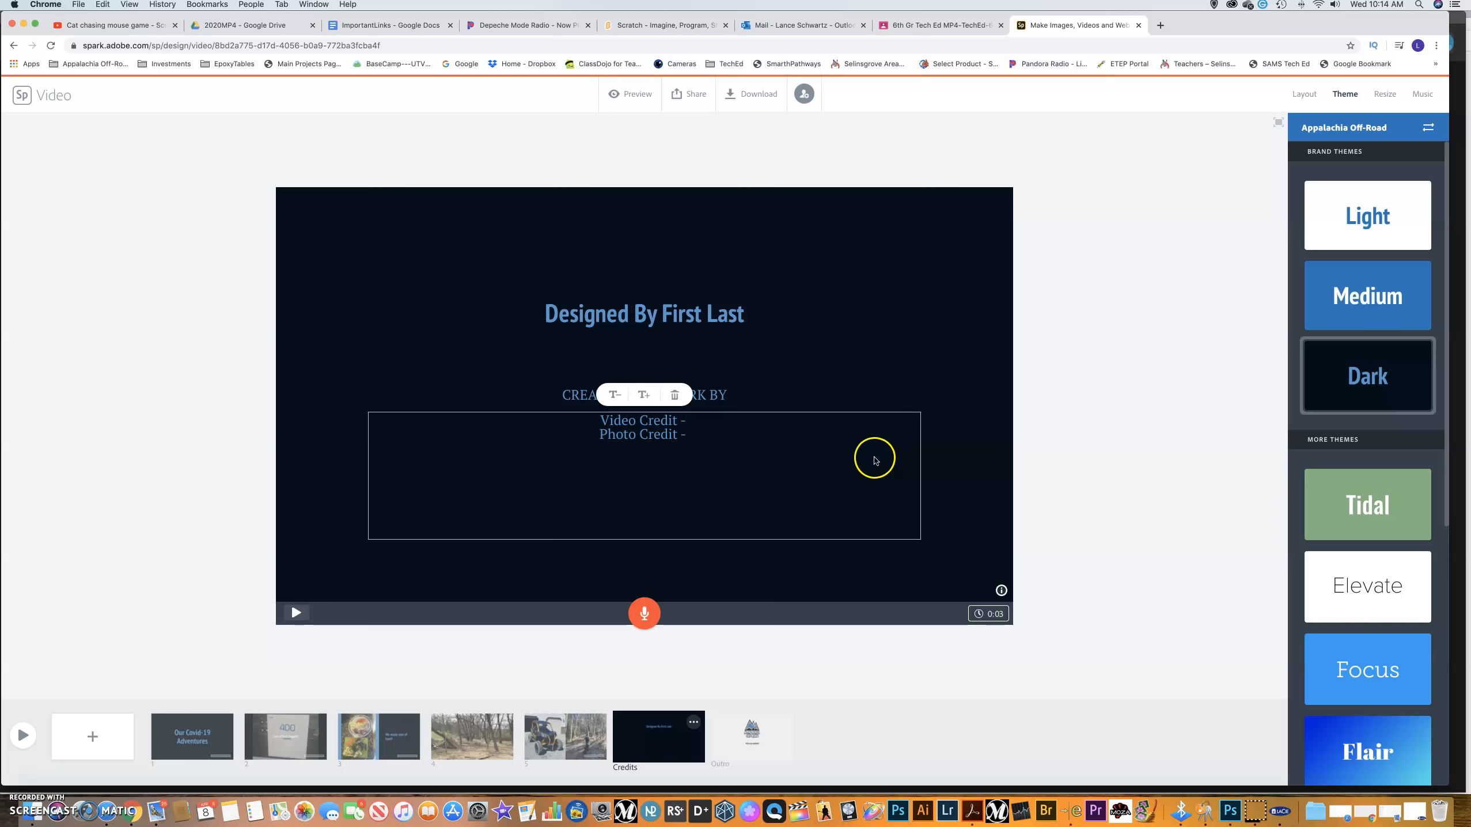
{"action": "left_click", "coordinate": [709, 674]}
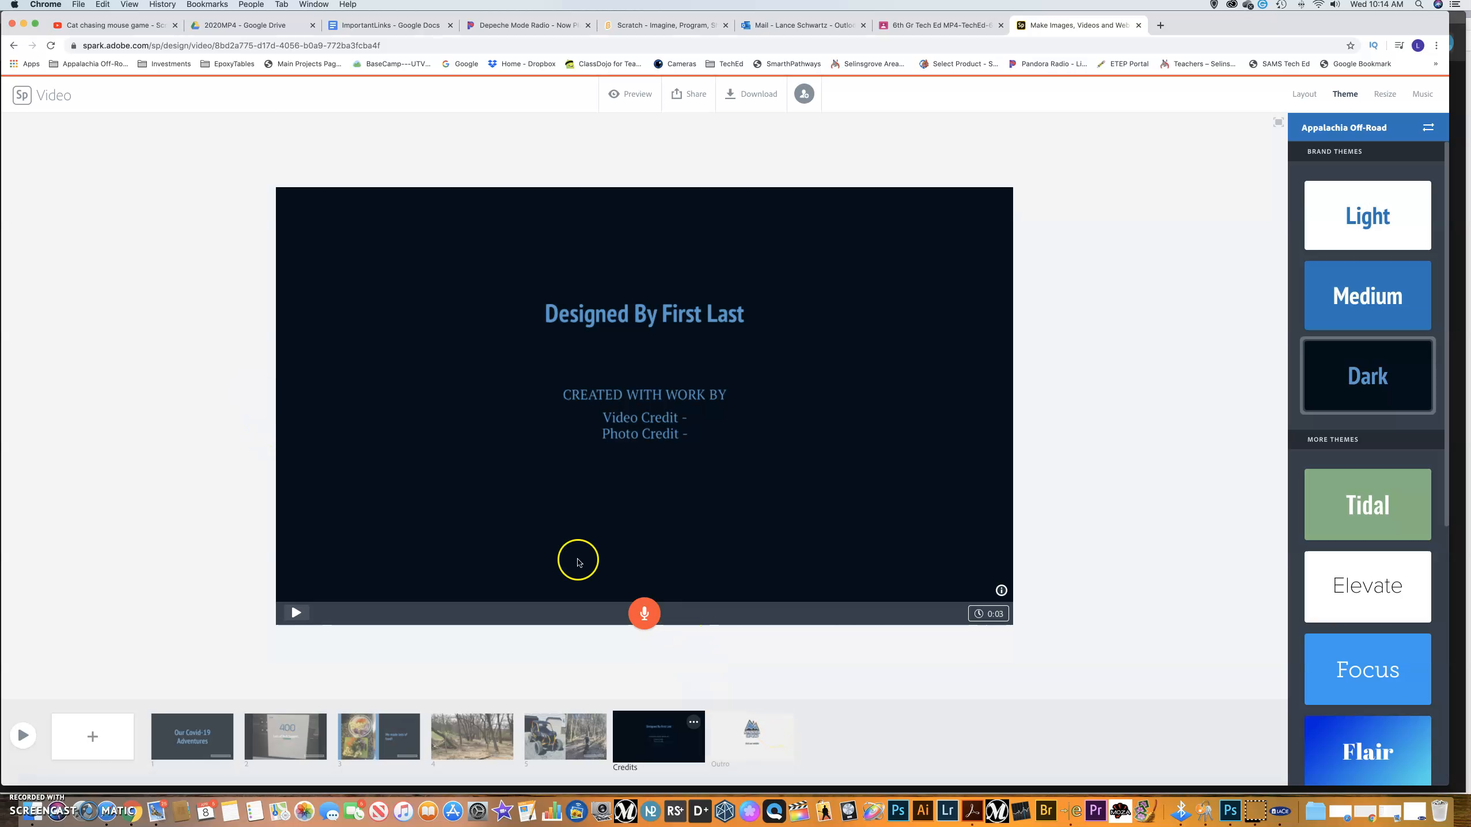
View the outro slide and check which options are available for it.
{"action": "left_click", "coordinate": [782, 727]}
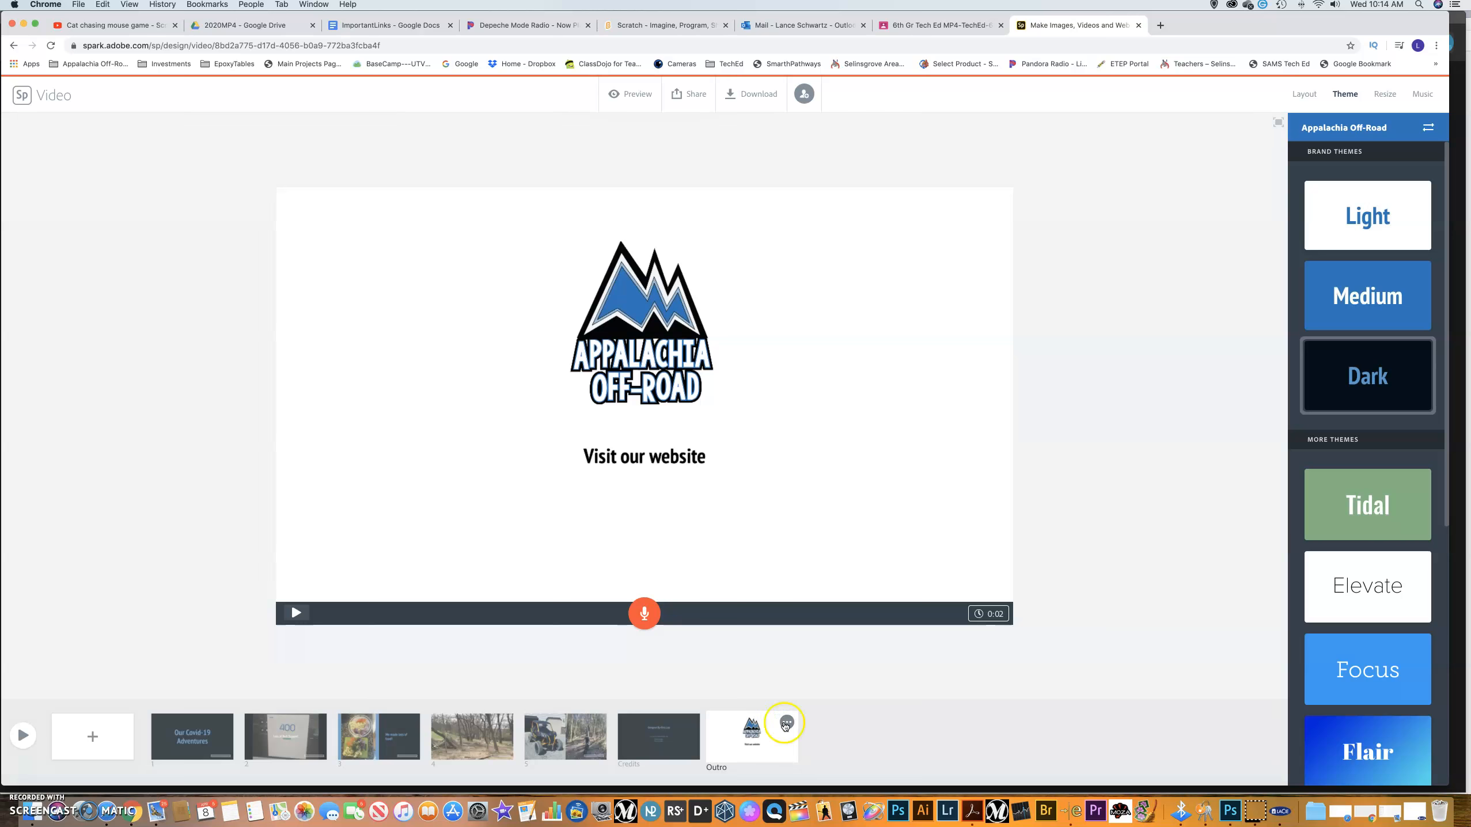
{"action": "left_click", "coordinate": [787, 723]}
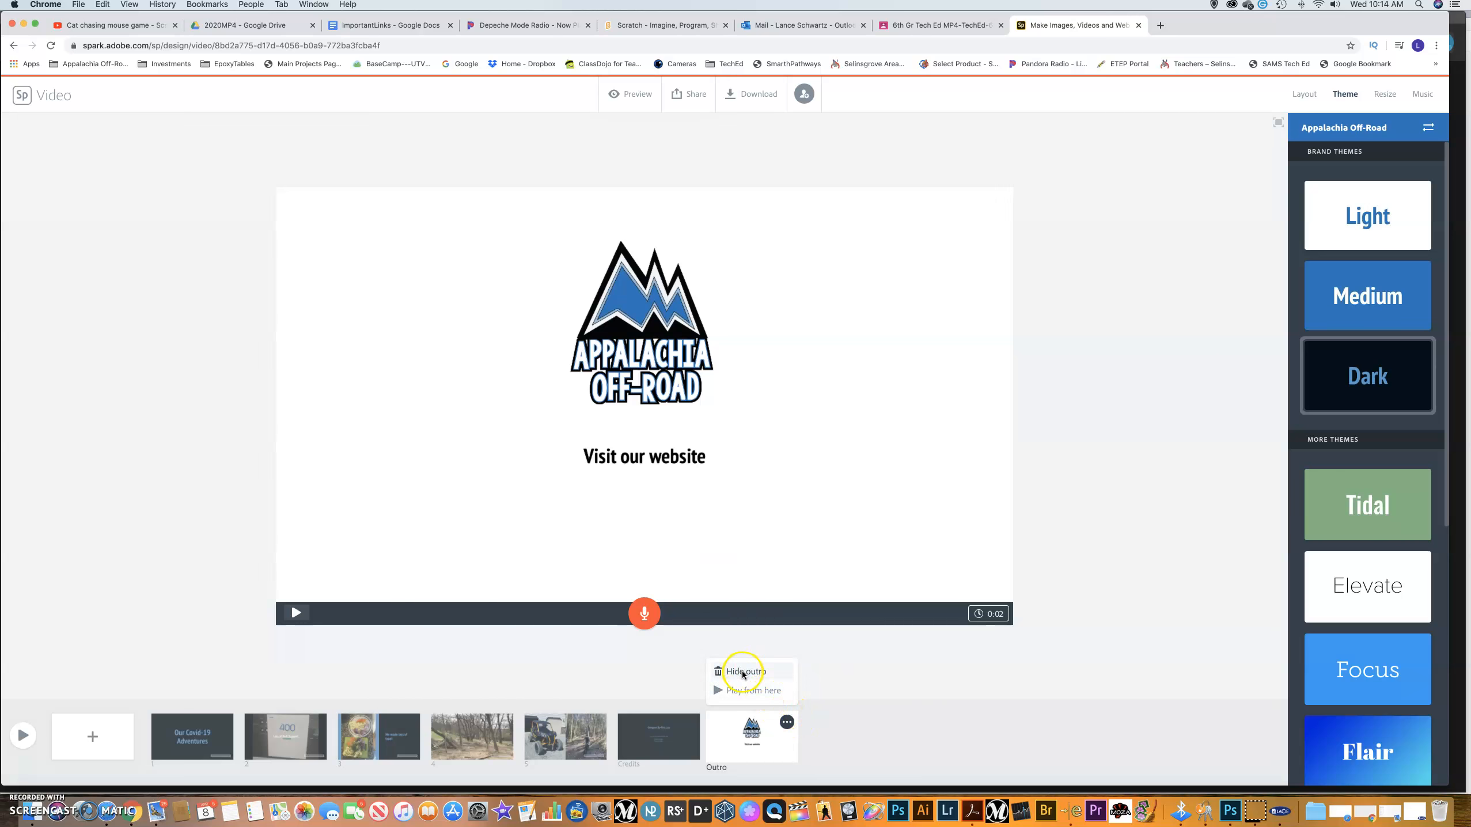
{"action": "left_click", "coordinate": [890, 666]}
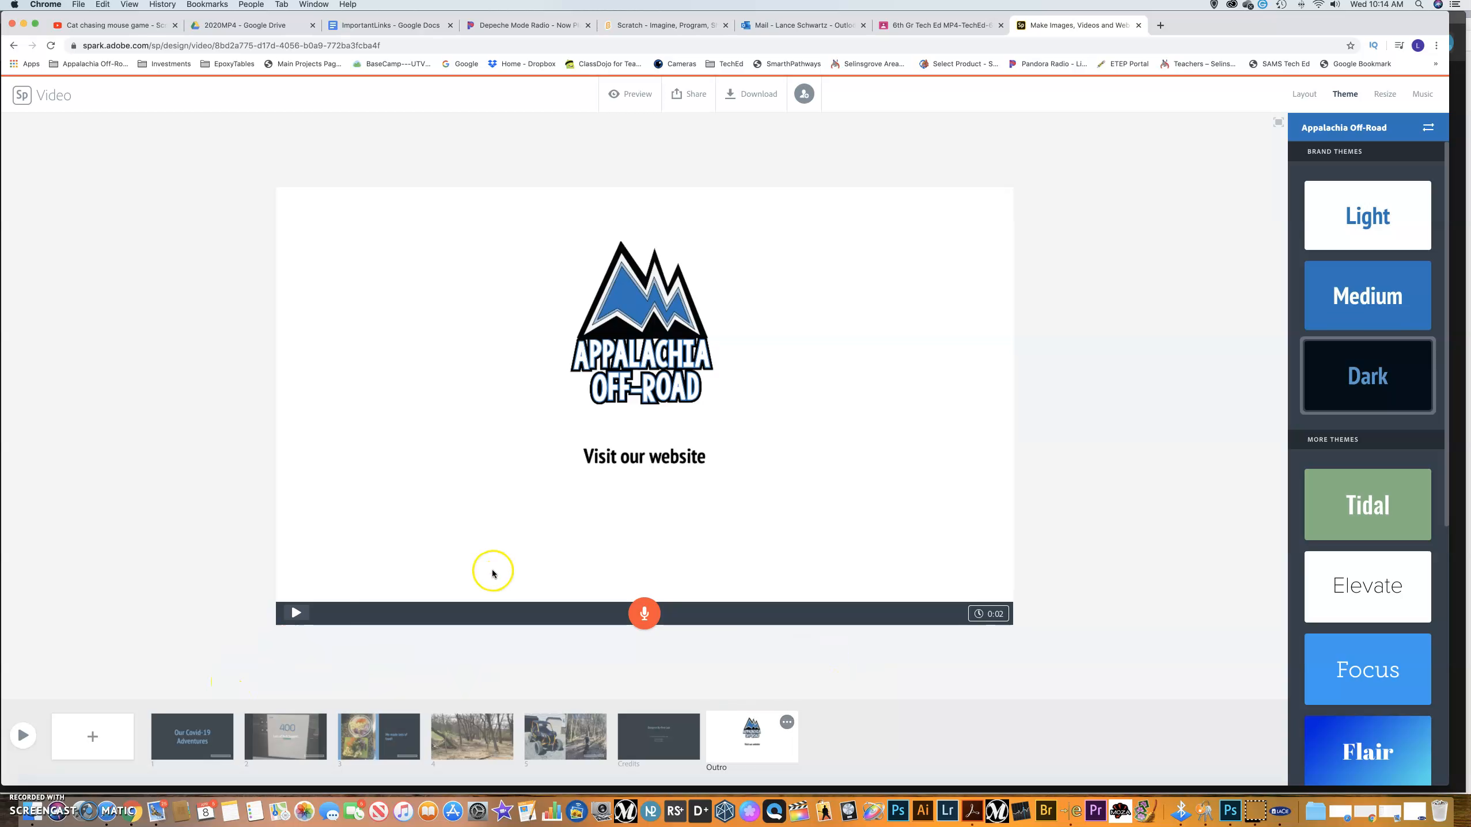
Preview the whole slideshow, return to editing, and check the available Resize formats.
{"action": "left_click", "coordinate": [629, 96]}
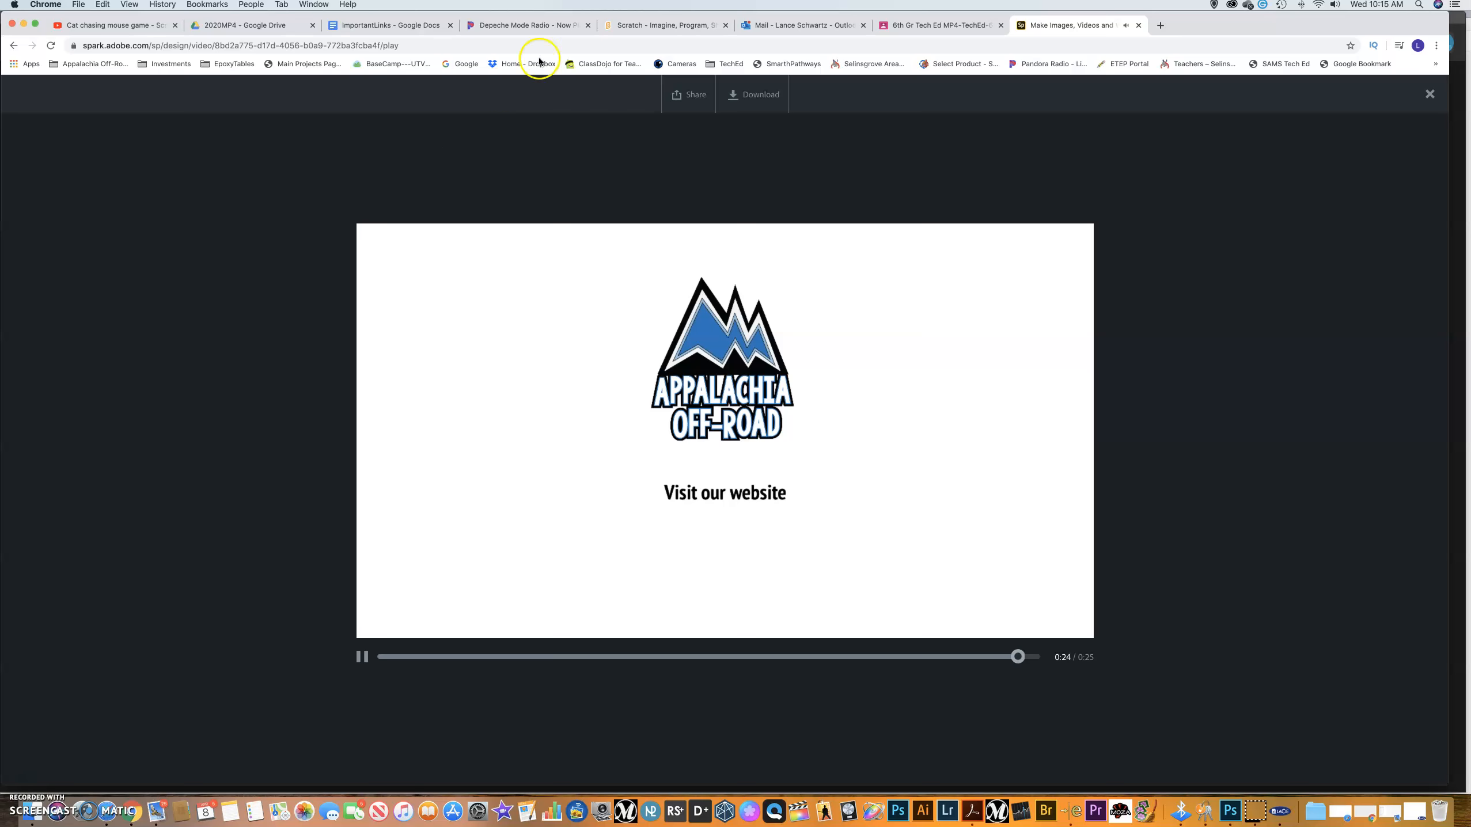
{"action": "left_click", "coordinate": [1429, 95]}
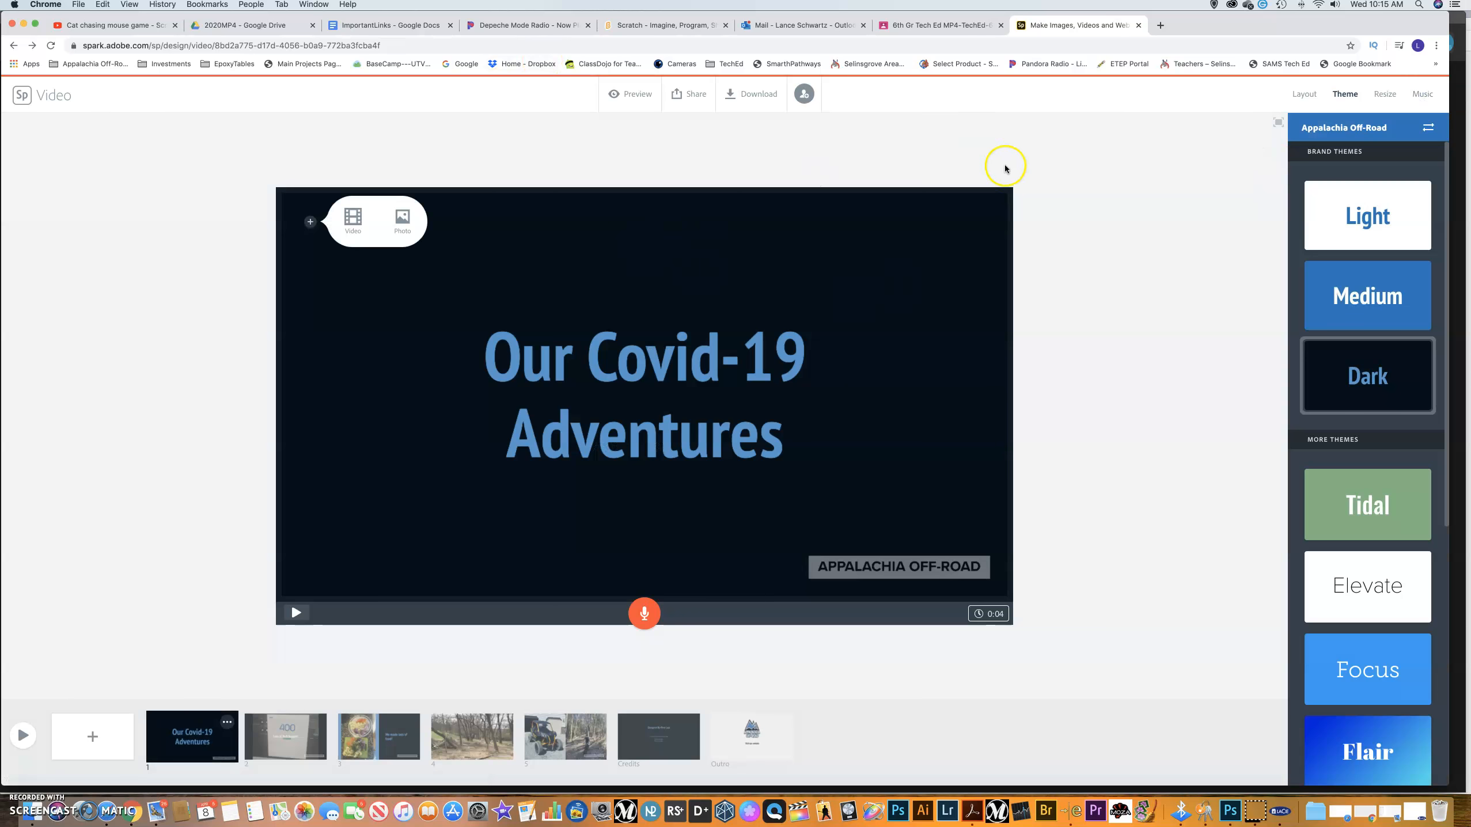
{"action": "left_click", "coordinate": [1384, 95]}
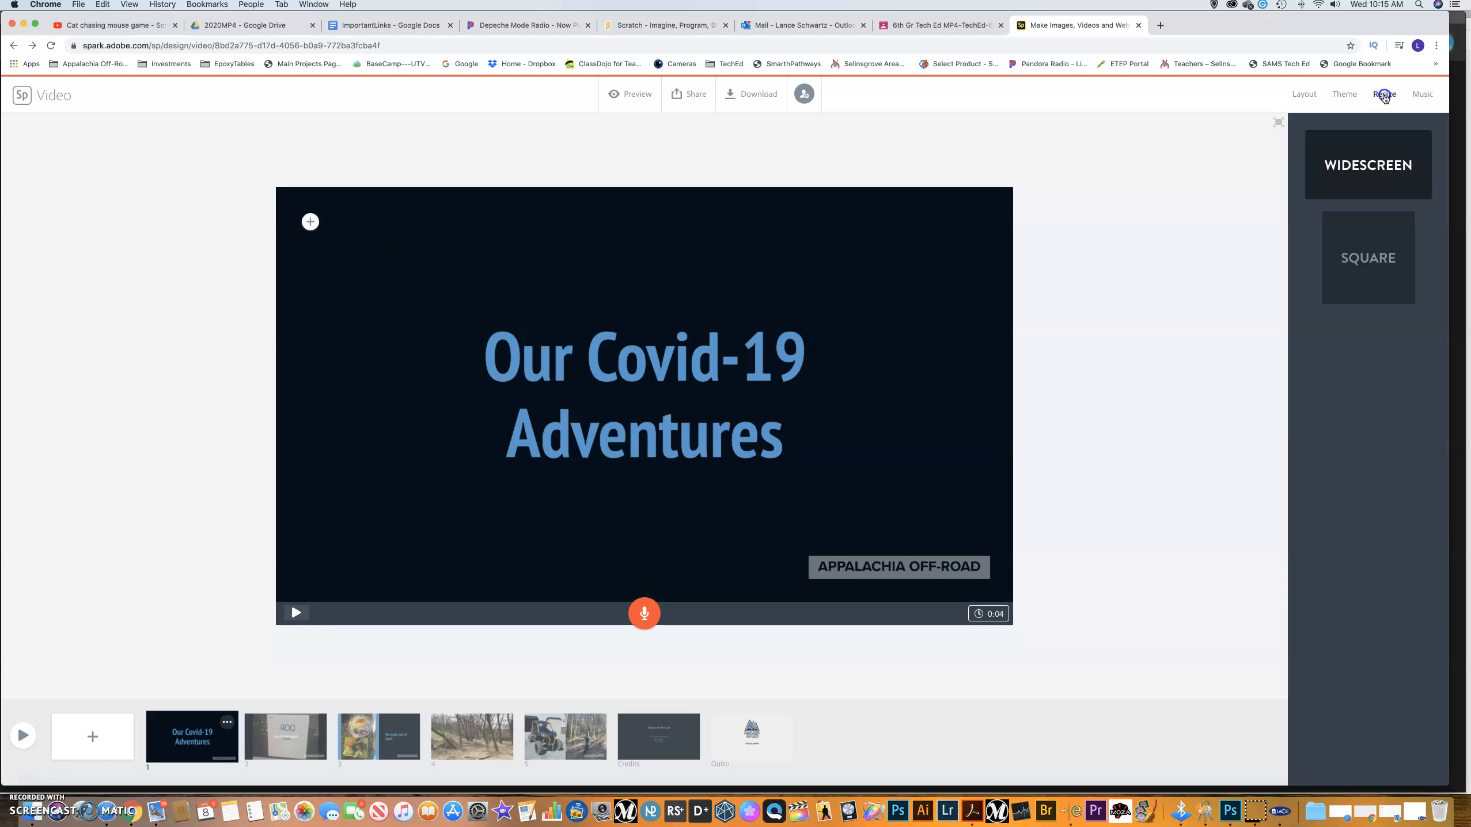
Look through the background music choices and play a sample of the Thematic track Careful Scene.
{"action": "left_click", "coordinate": [1422, 95]}
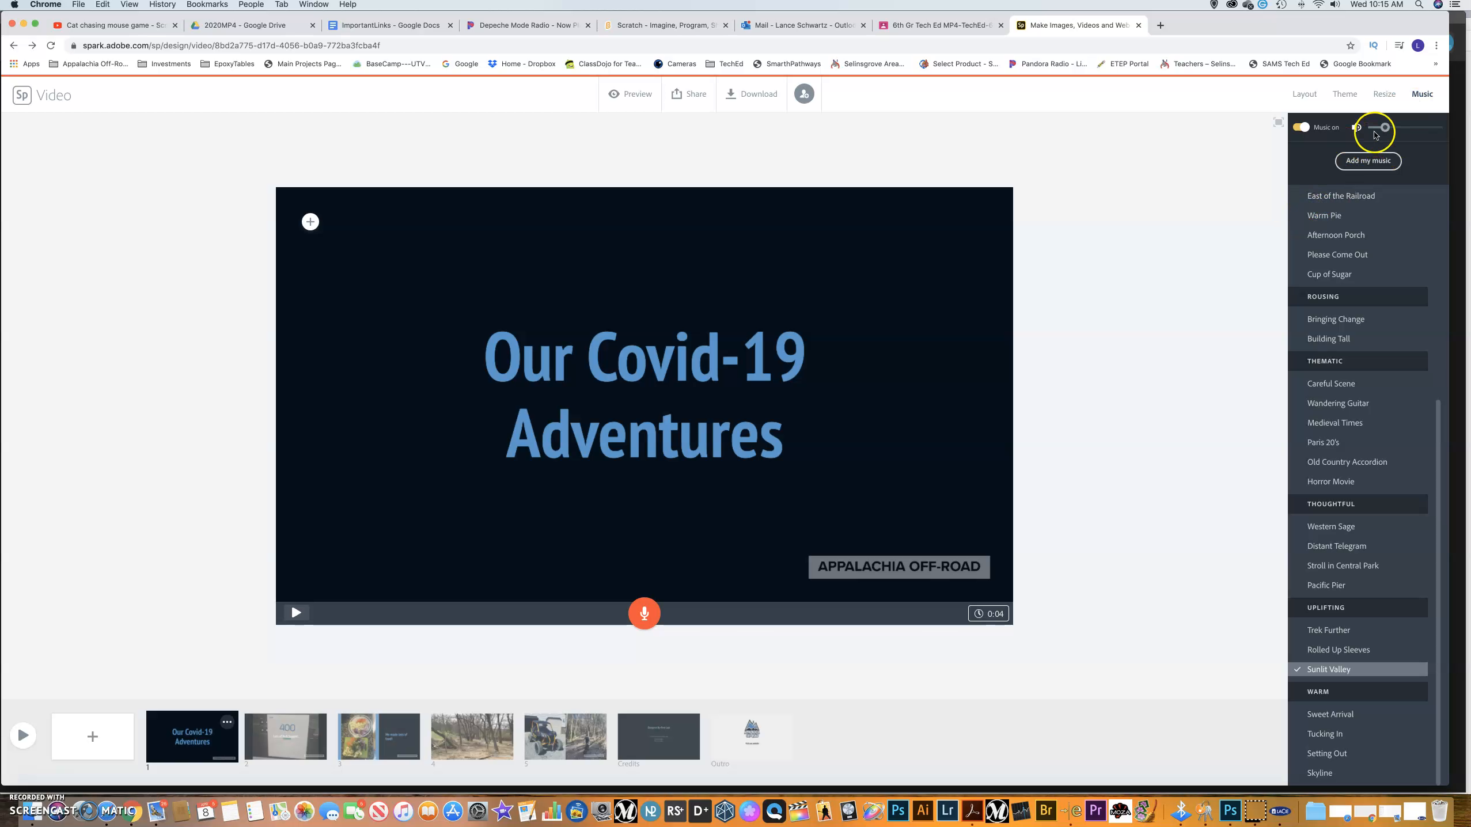
{"action": "left_click", "coordinate": [1301, 127]}
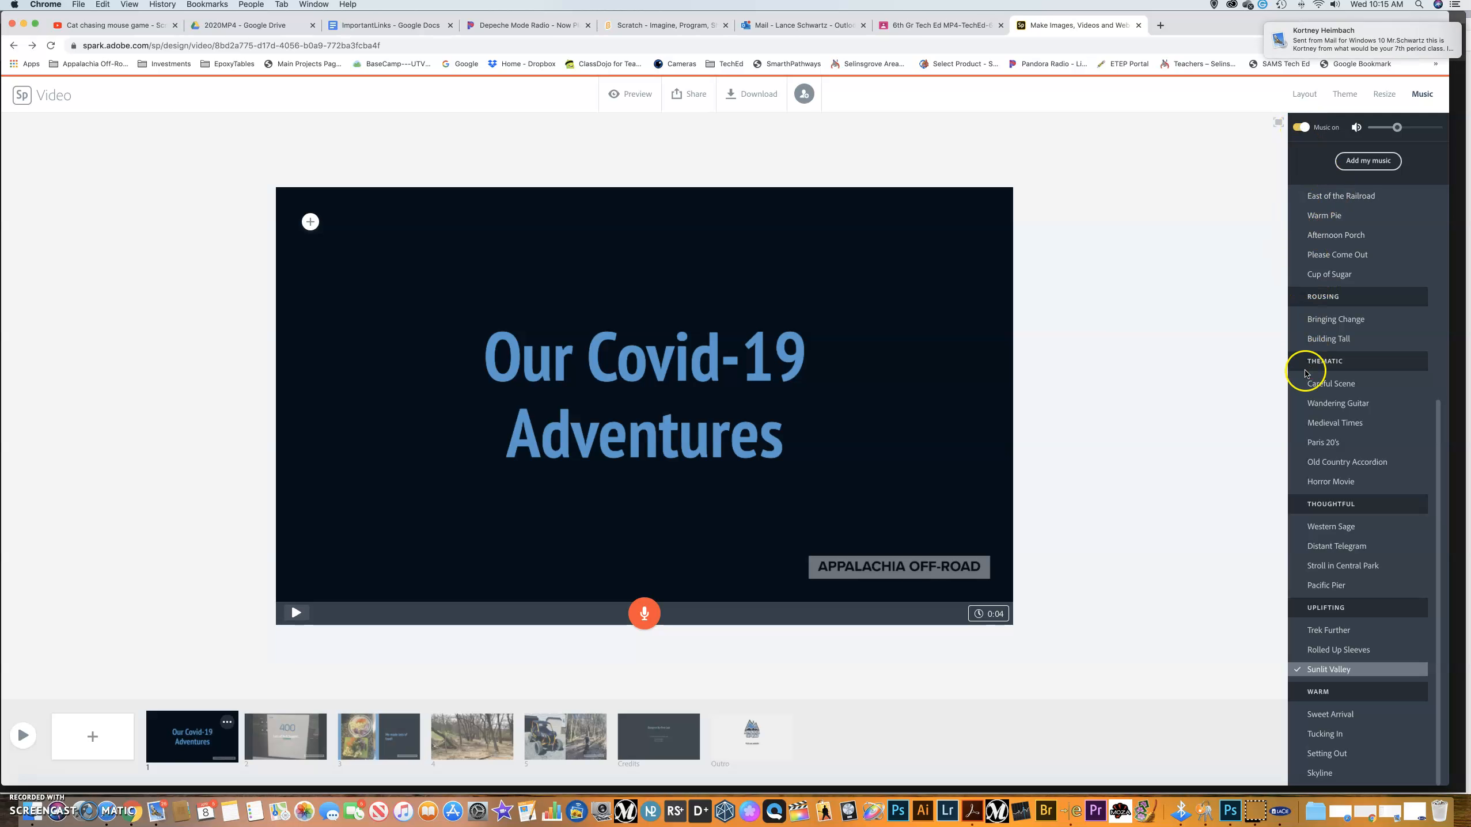
{"action": "left_click", "coordinate": [1298, 384]}
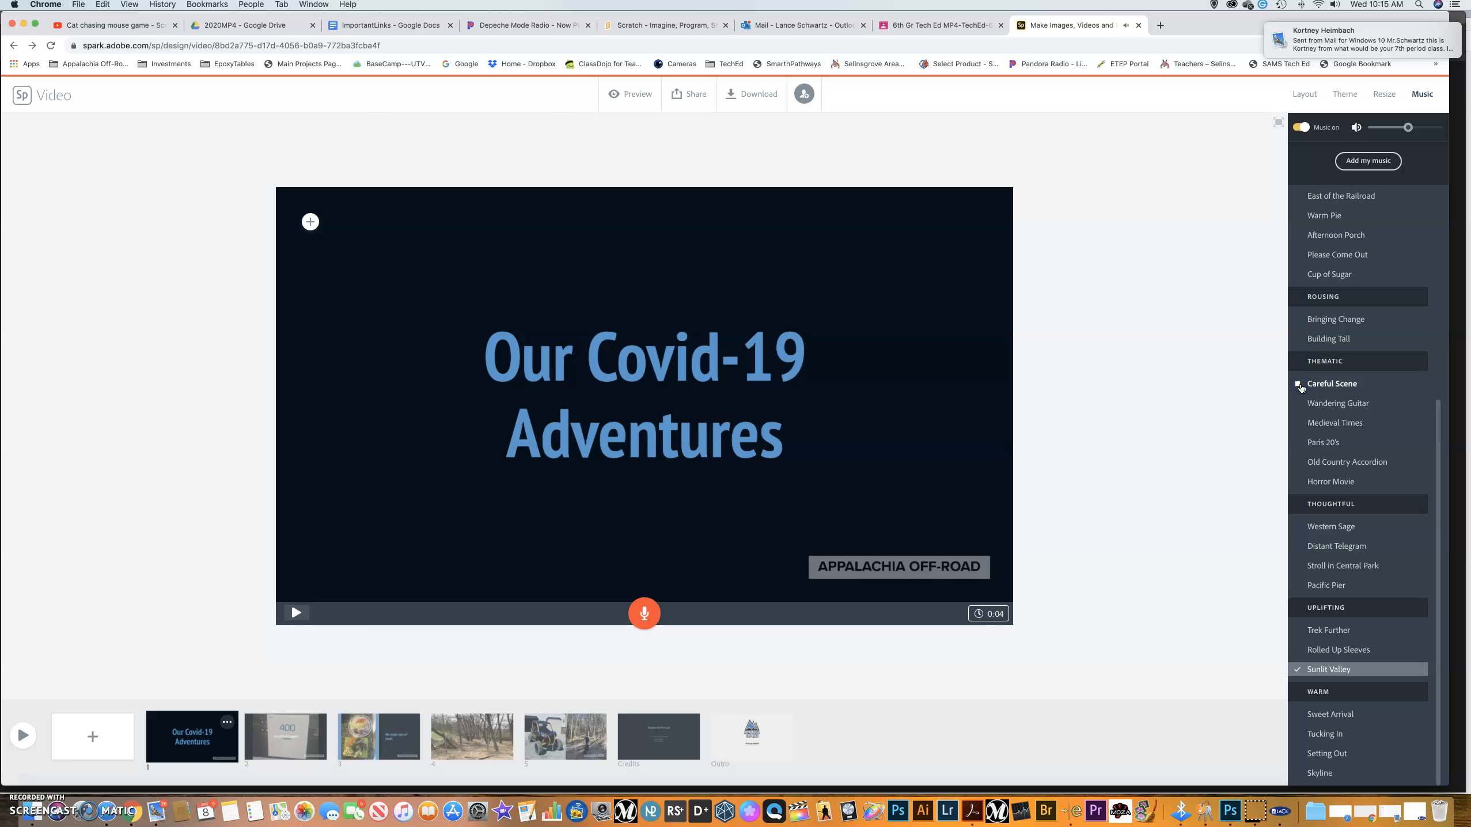